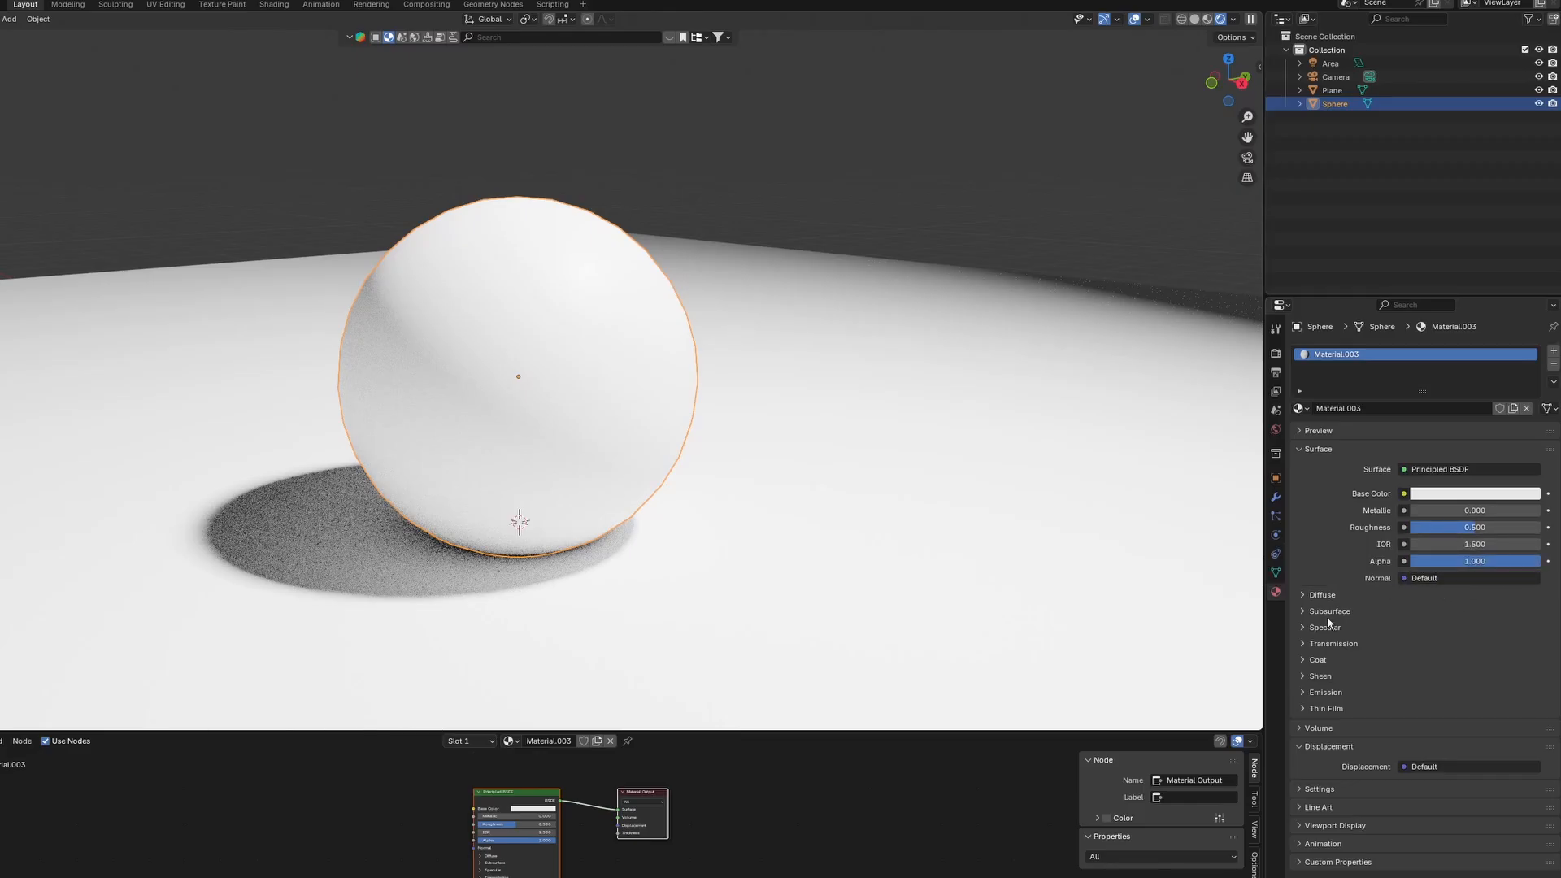
Raise the sphere material's emission strength to 19.3, and hide and reshow the plane to compare the glow
click(1303, 693)
drag(1439, 728, 1504, 728)
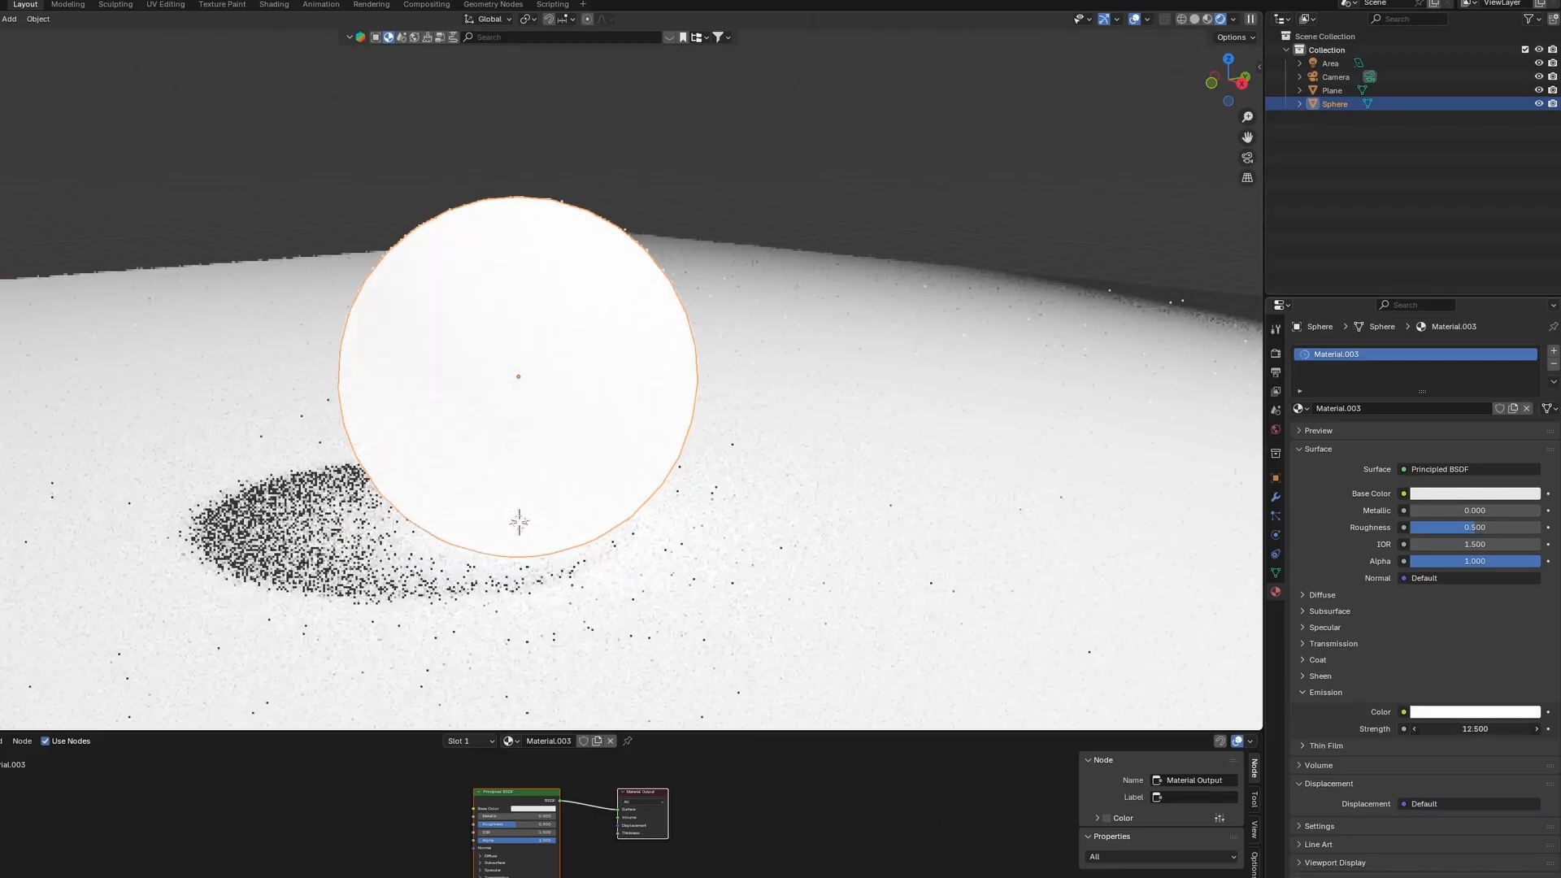
click(966, 644)
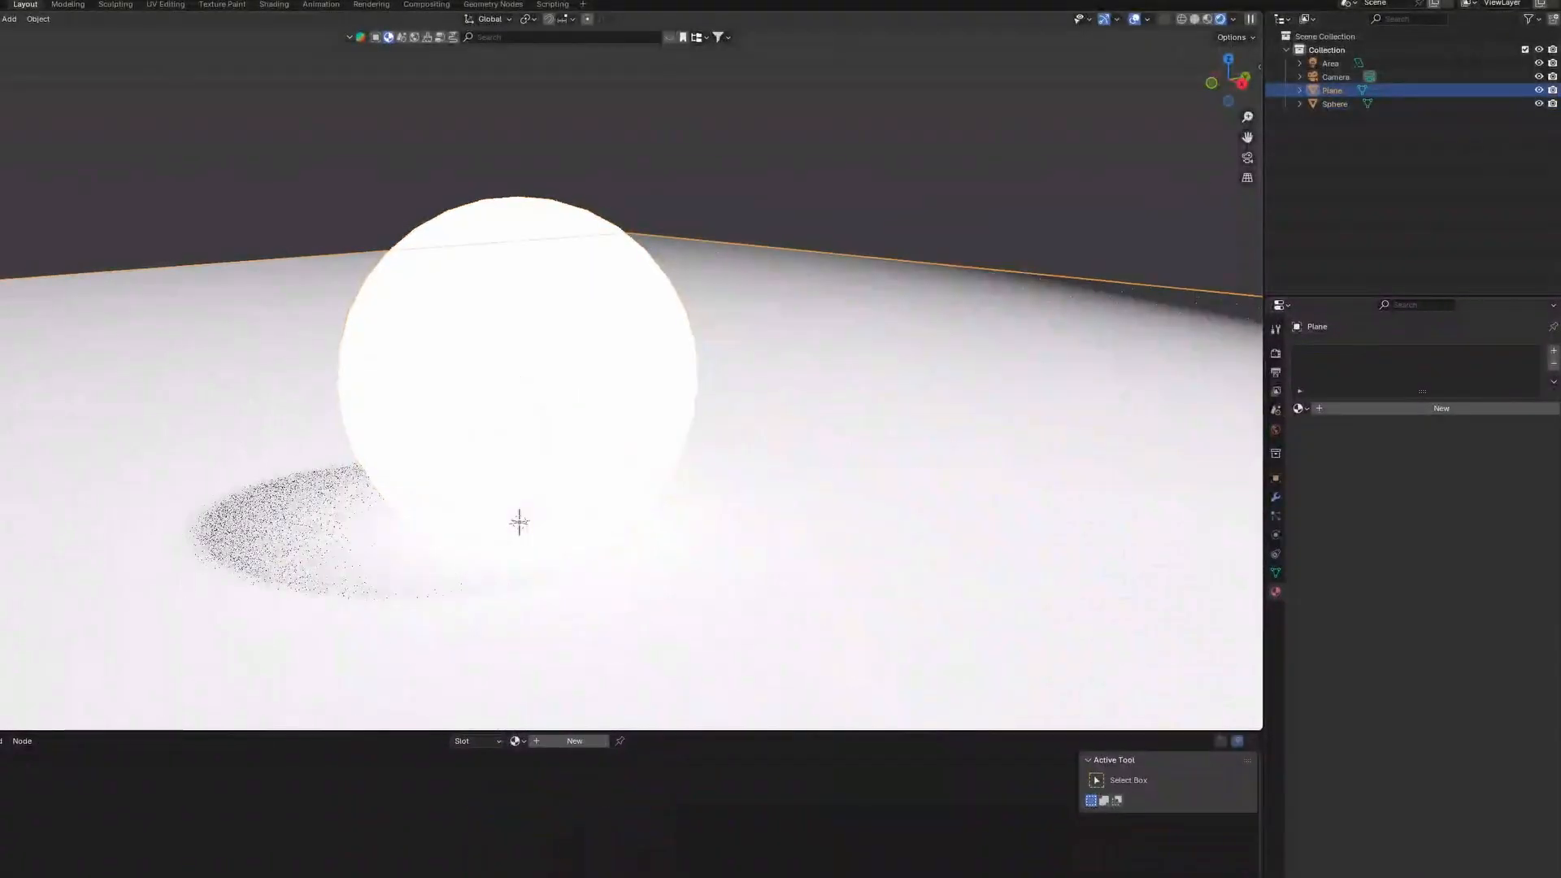
click(1538, 91)
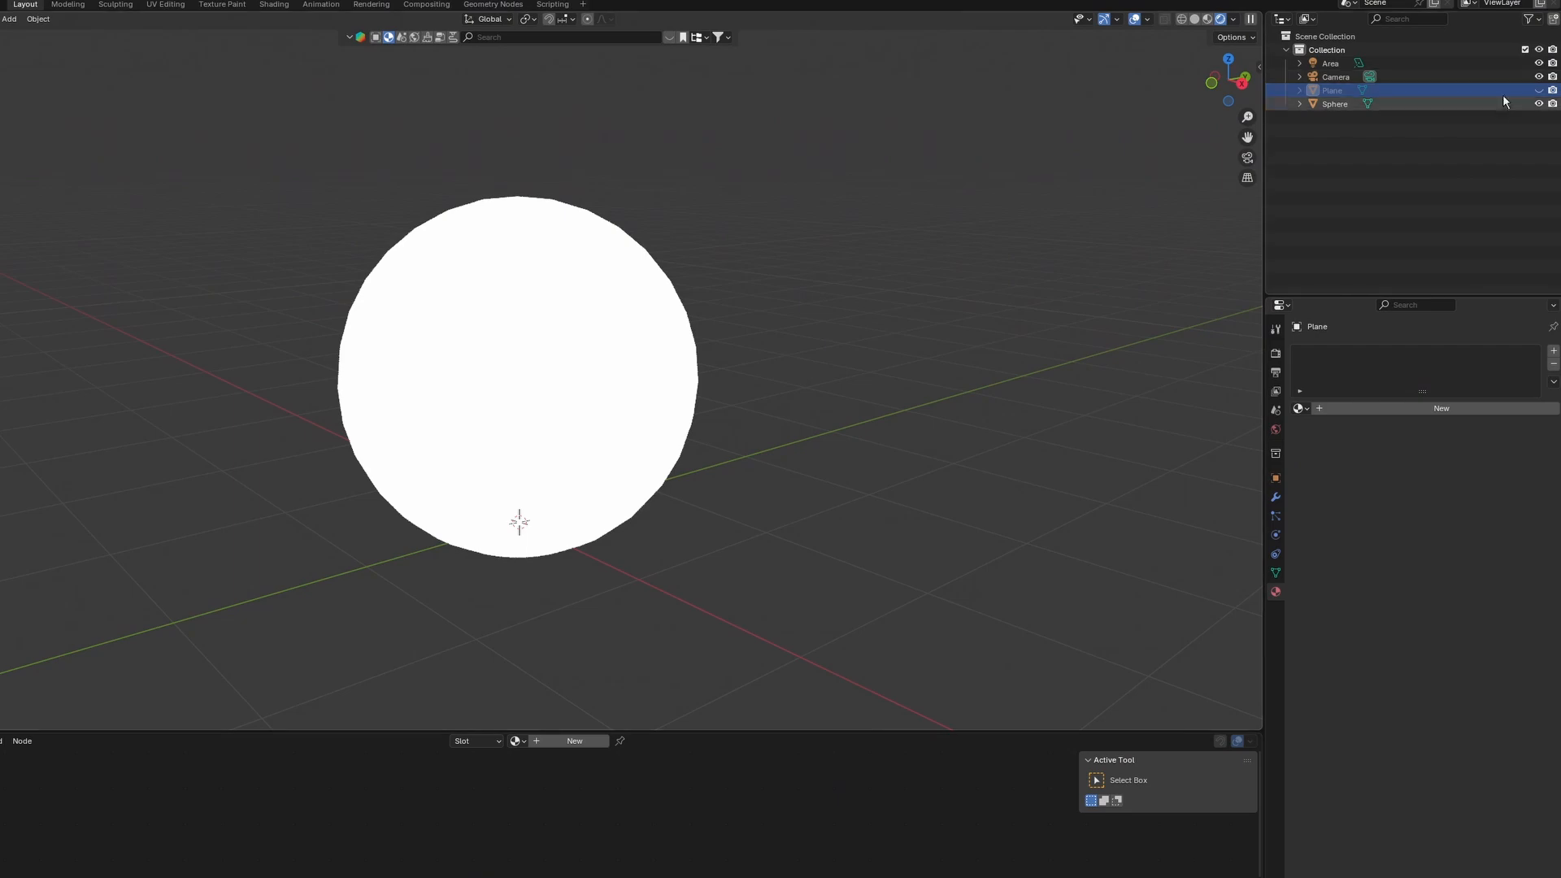
click(1538, 91)
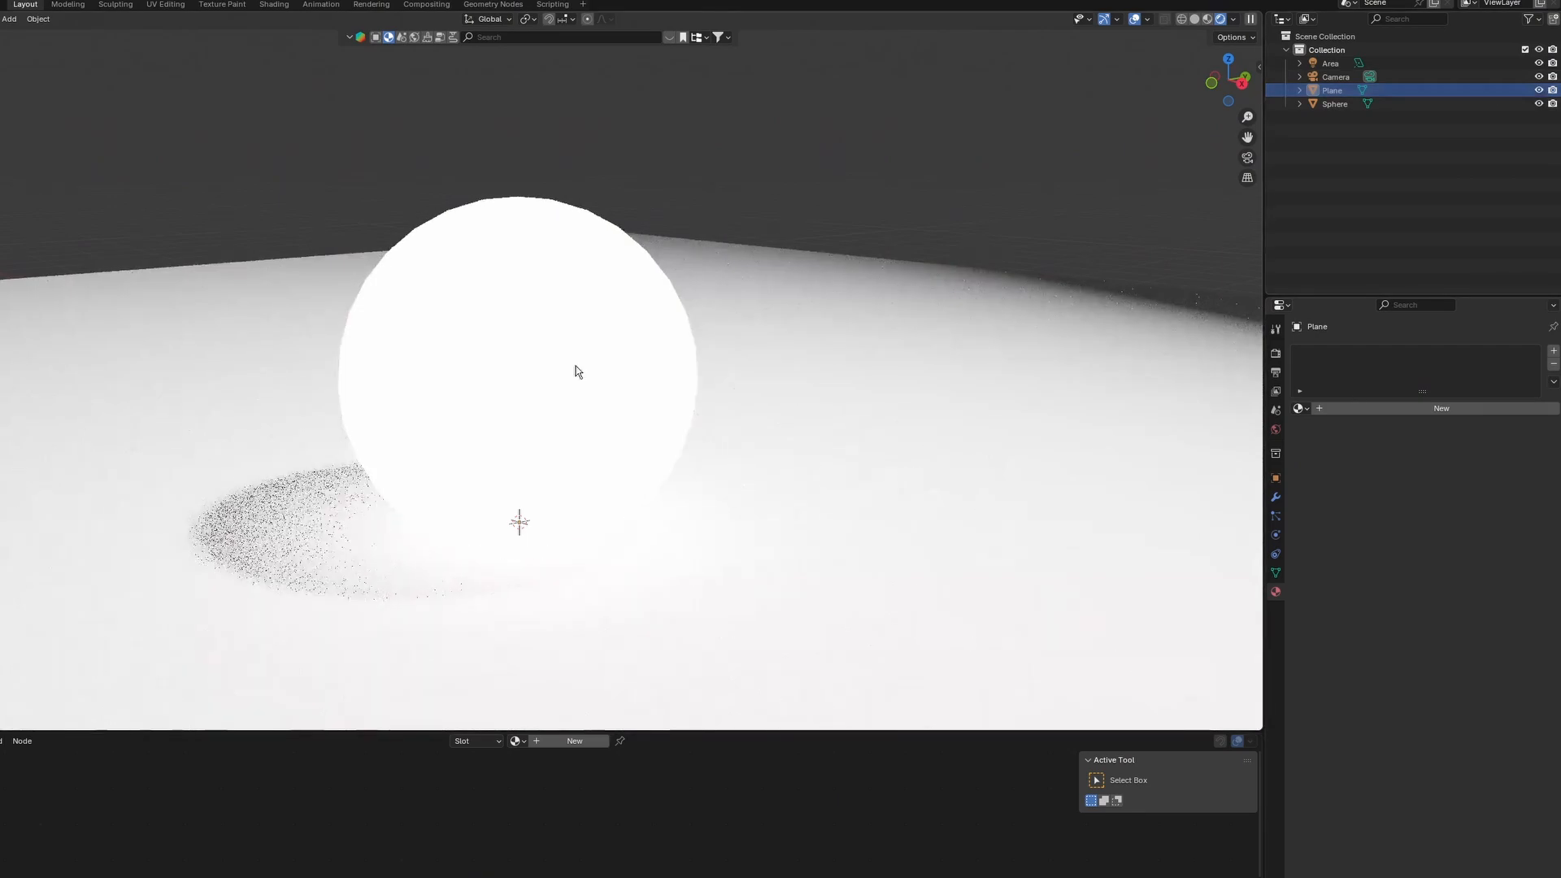
Reset the sphere material's emission strength to 0
click(575, 369)
click(1474, 729)
text(00)
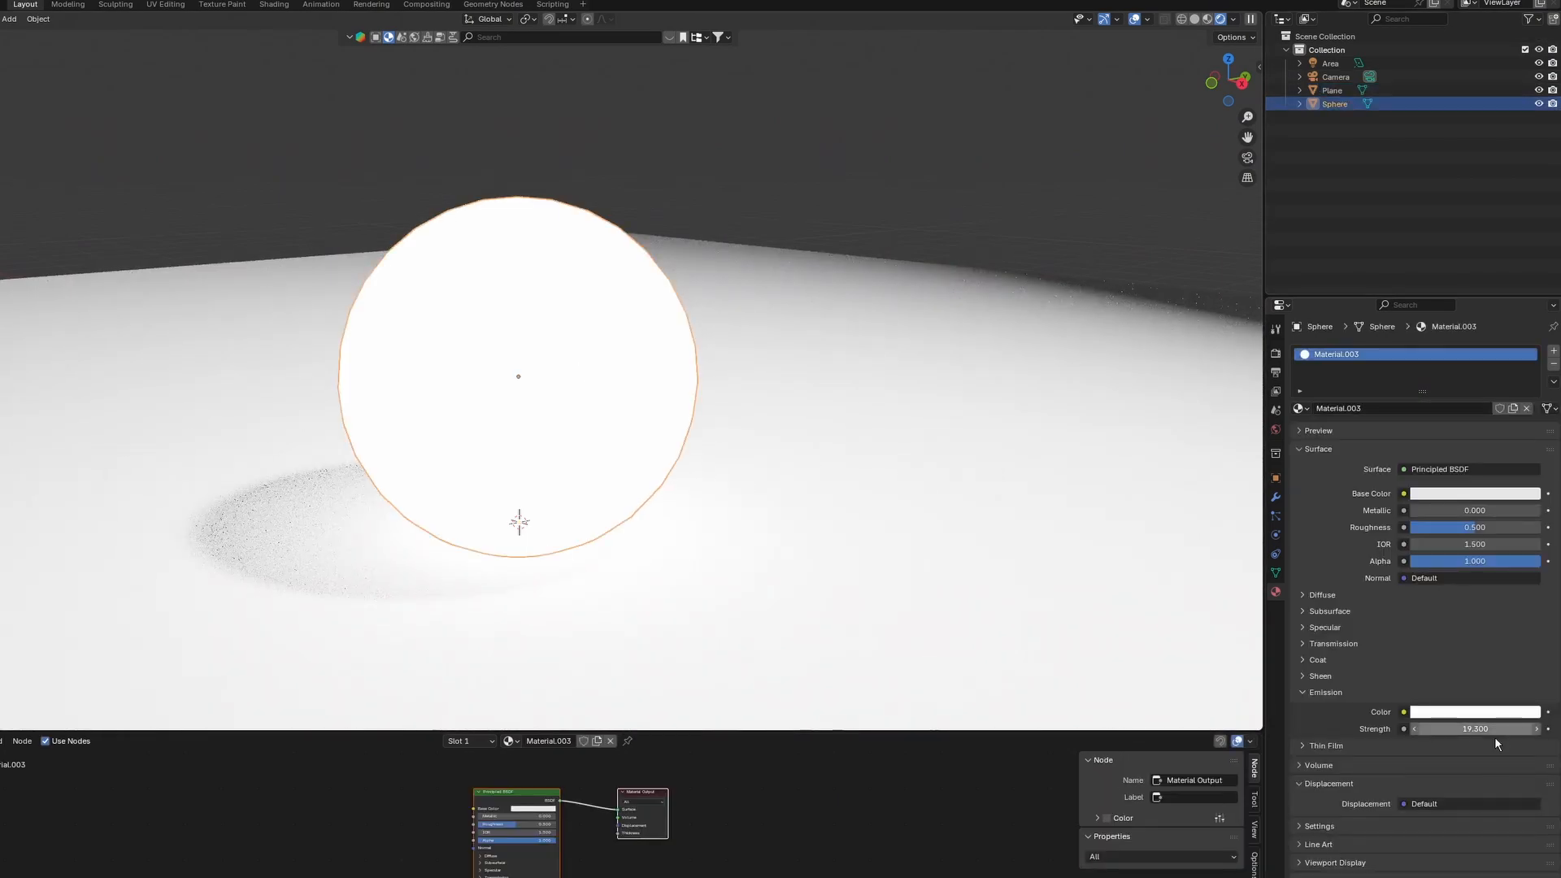
key(Return)
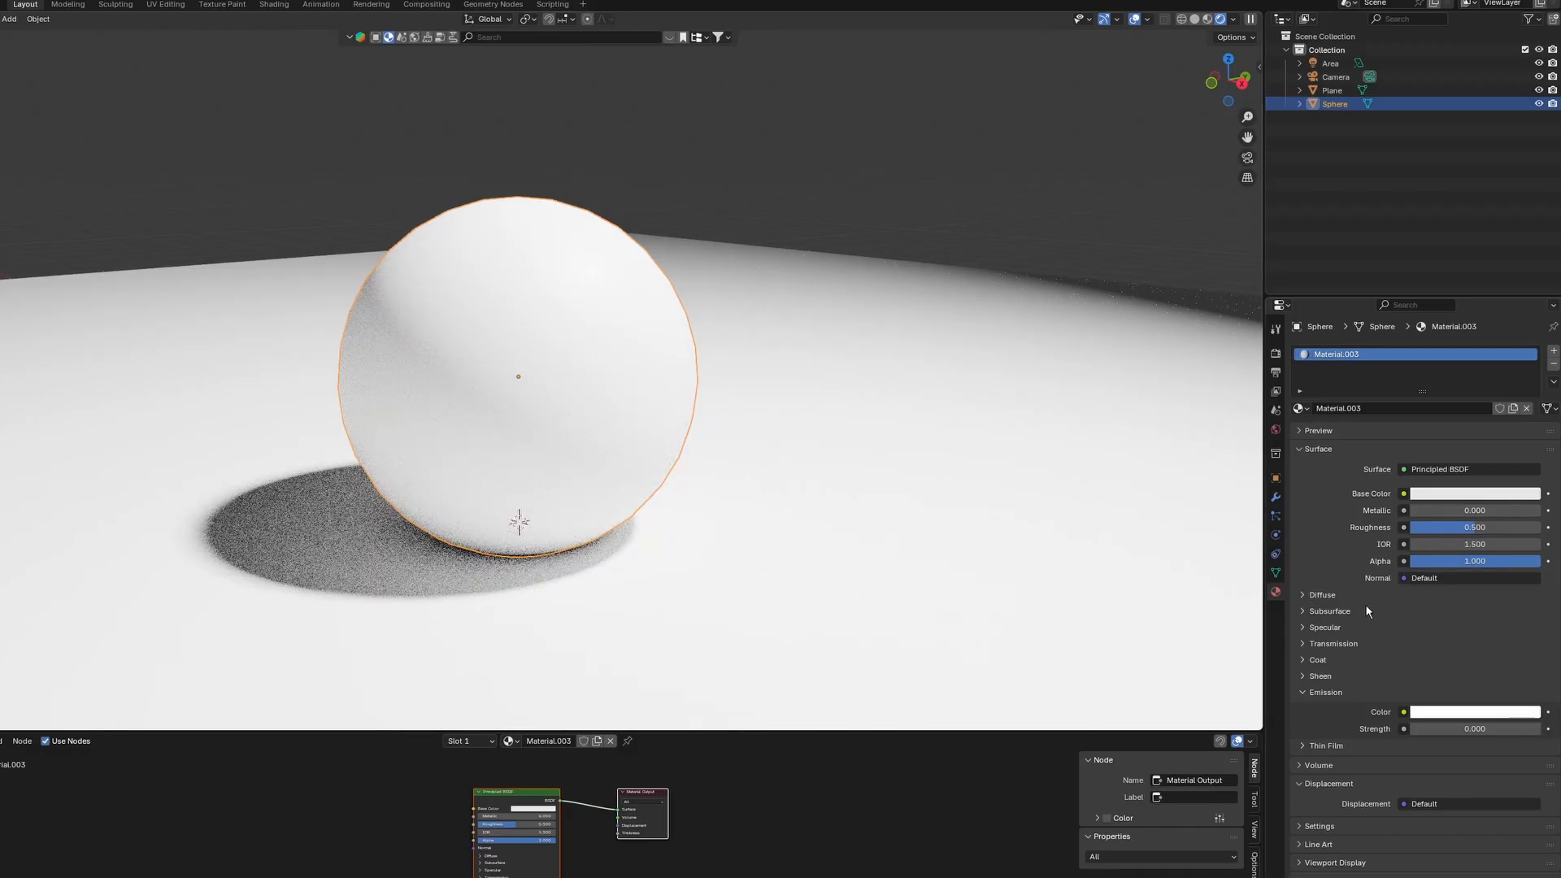
Set the sphere material's roughness to 0 with alpha kept at 1, and change its base color to yellow-green
drag(1418, 563, 1284, 562)
drag(1420, 561, 1410, 527)
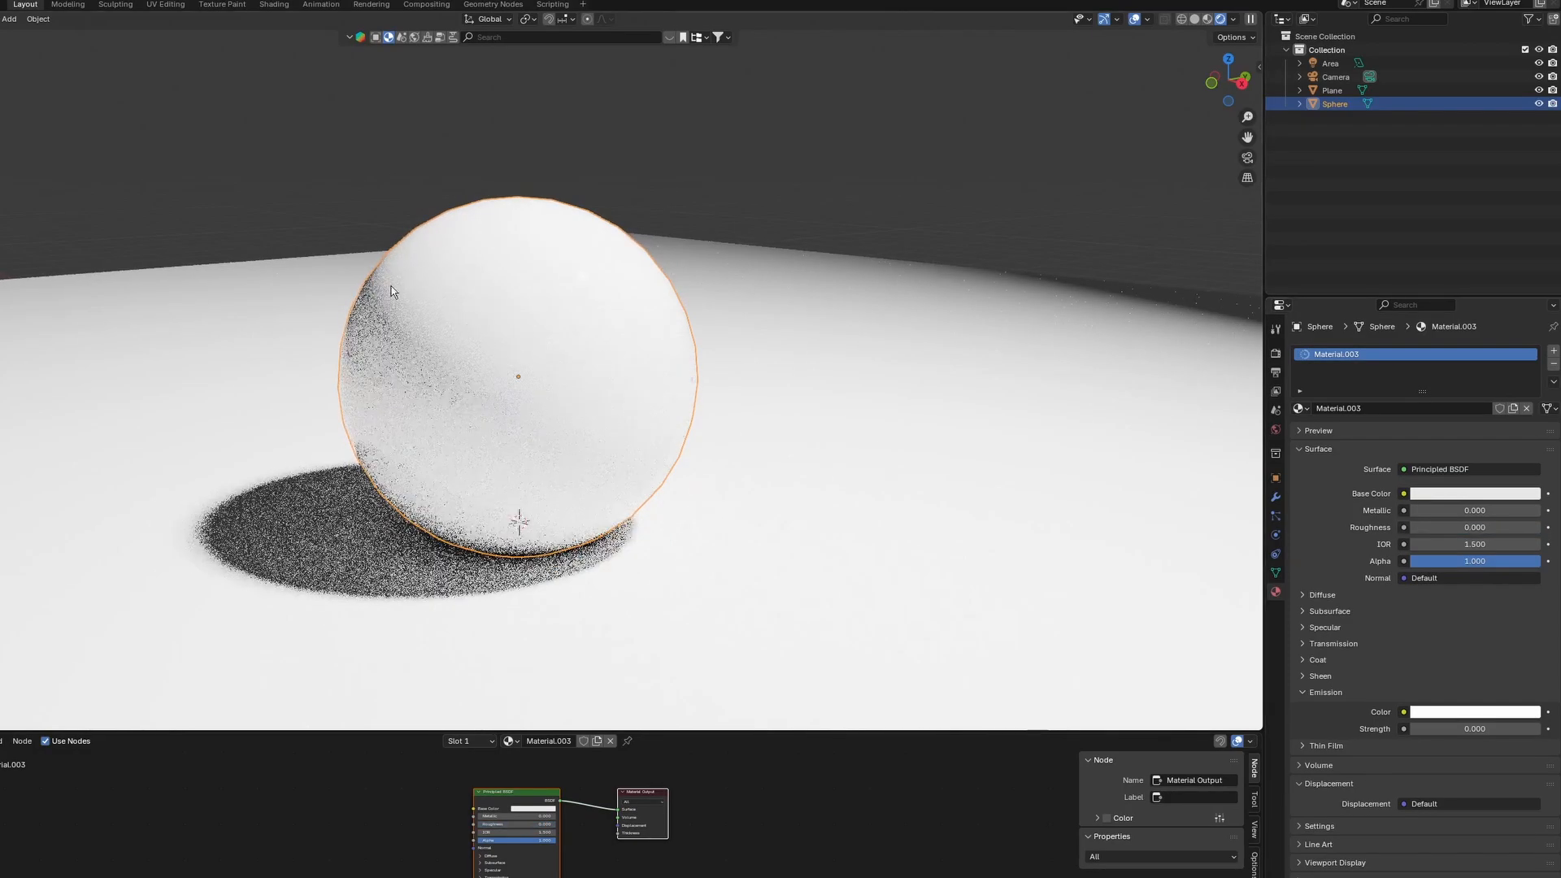
click(1443, 493)
drag(1468, 373, 1420, 347)
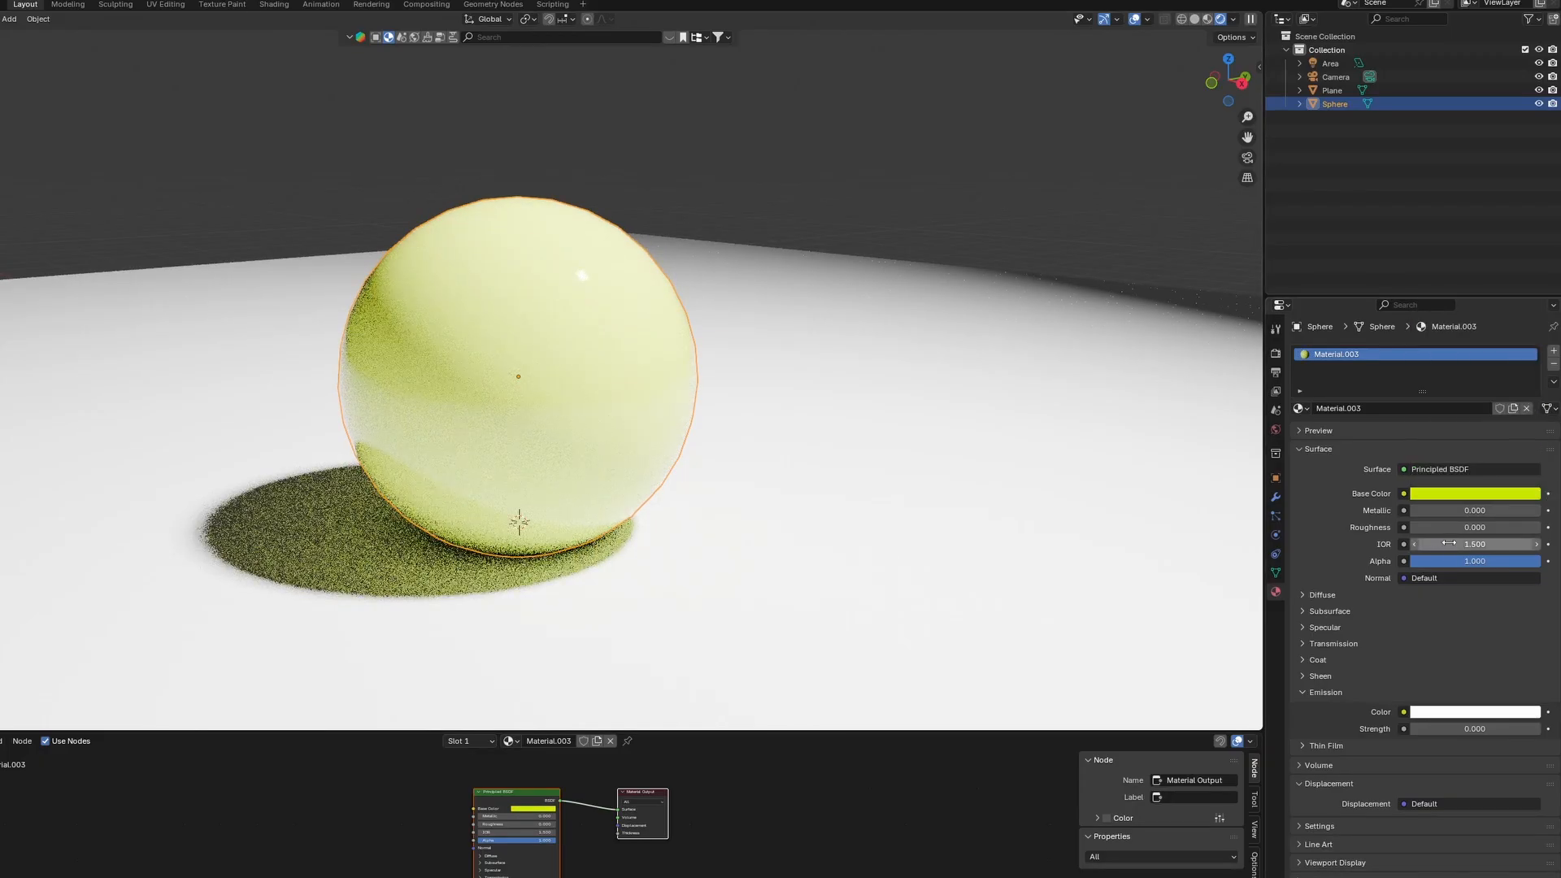
Set both the metallic and roughness values of the sphere's material to 1
drag(1429, 527, 1528, 527)
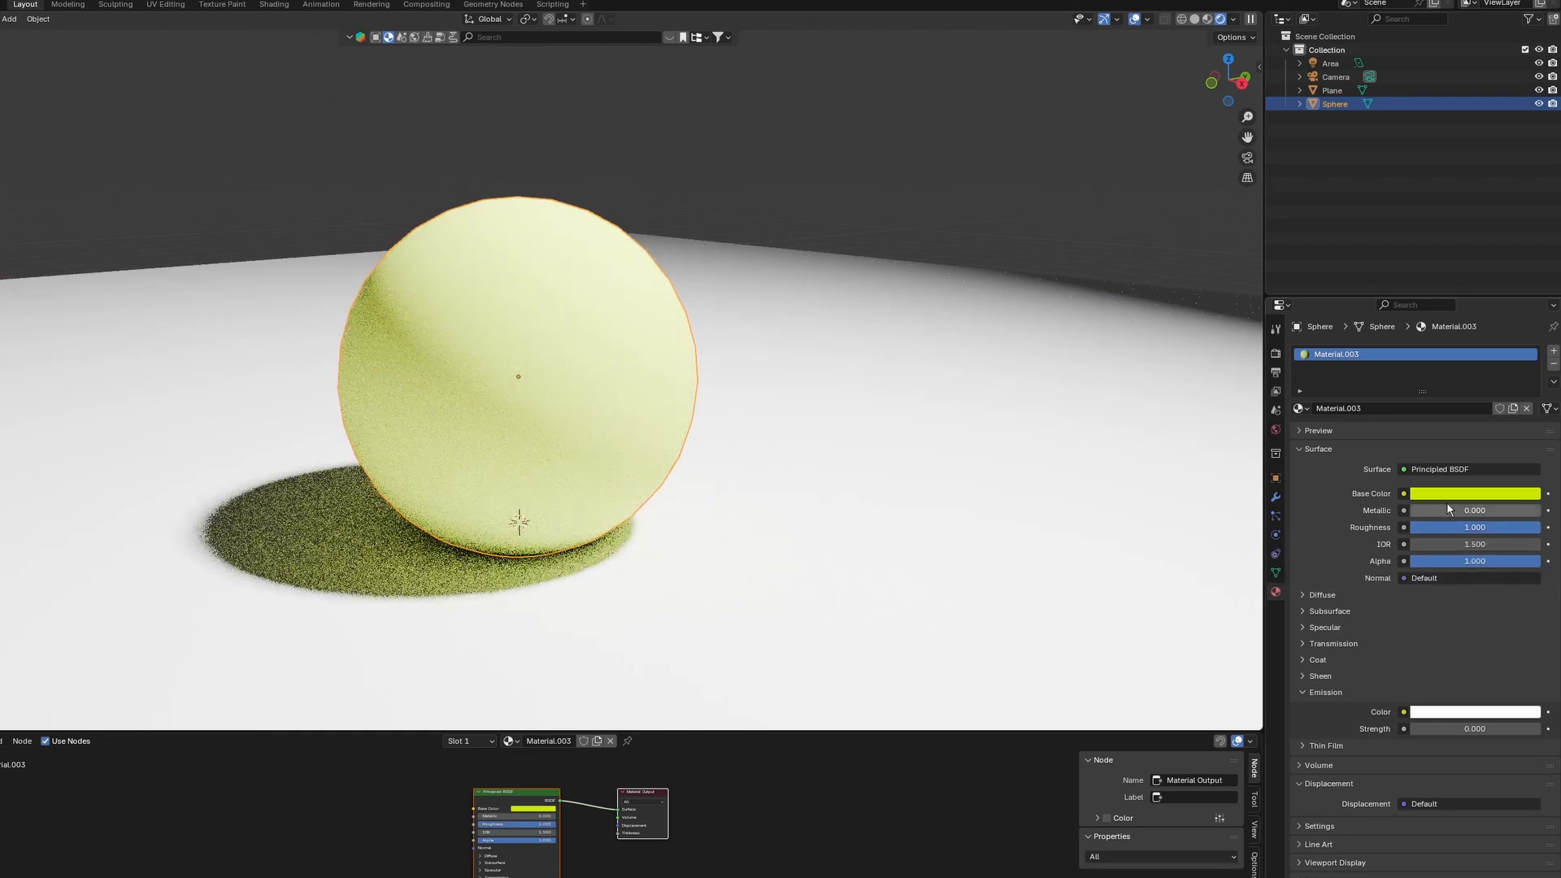
mouse_move(1429, 510)
mouse_down()
mouse_move(1528, 510)
mouse_move(1411, 528)
mouse_move(1453, 528)
mouse_move(1437, 527)
mouse_up()
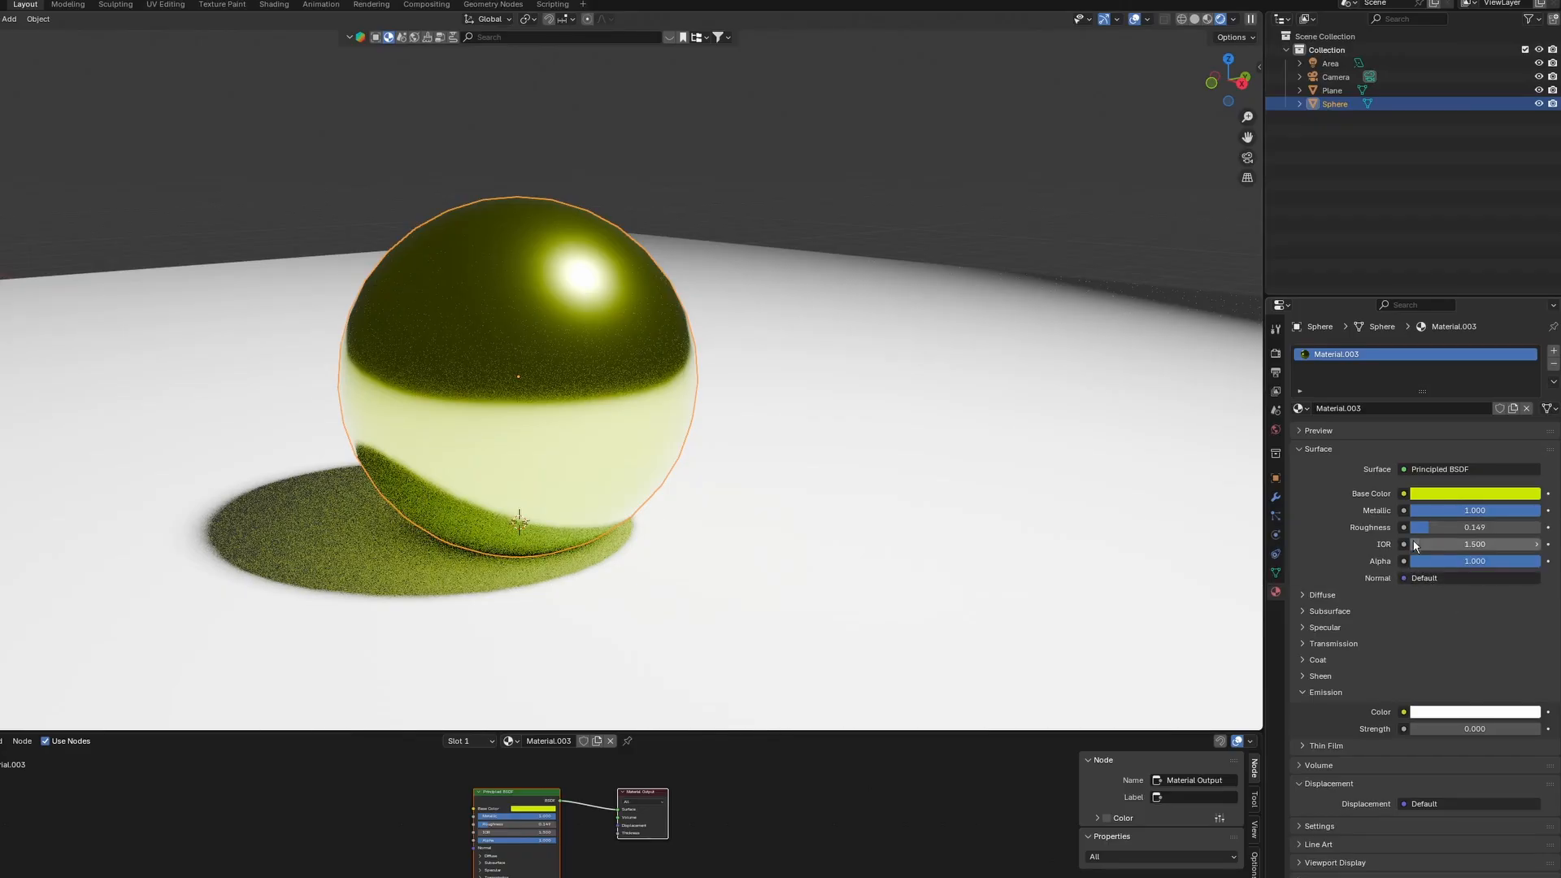
drag(1416, 529, 1516, 530)
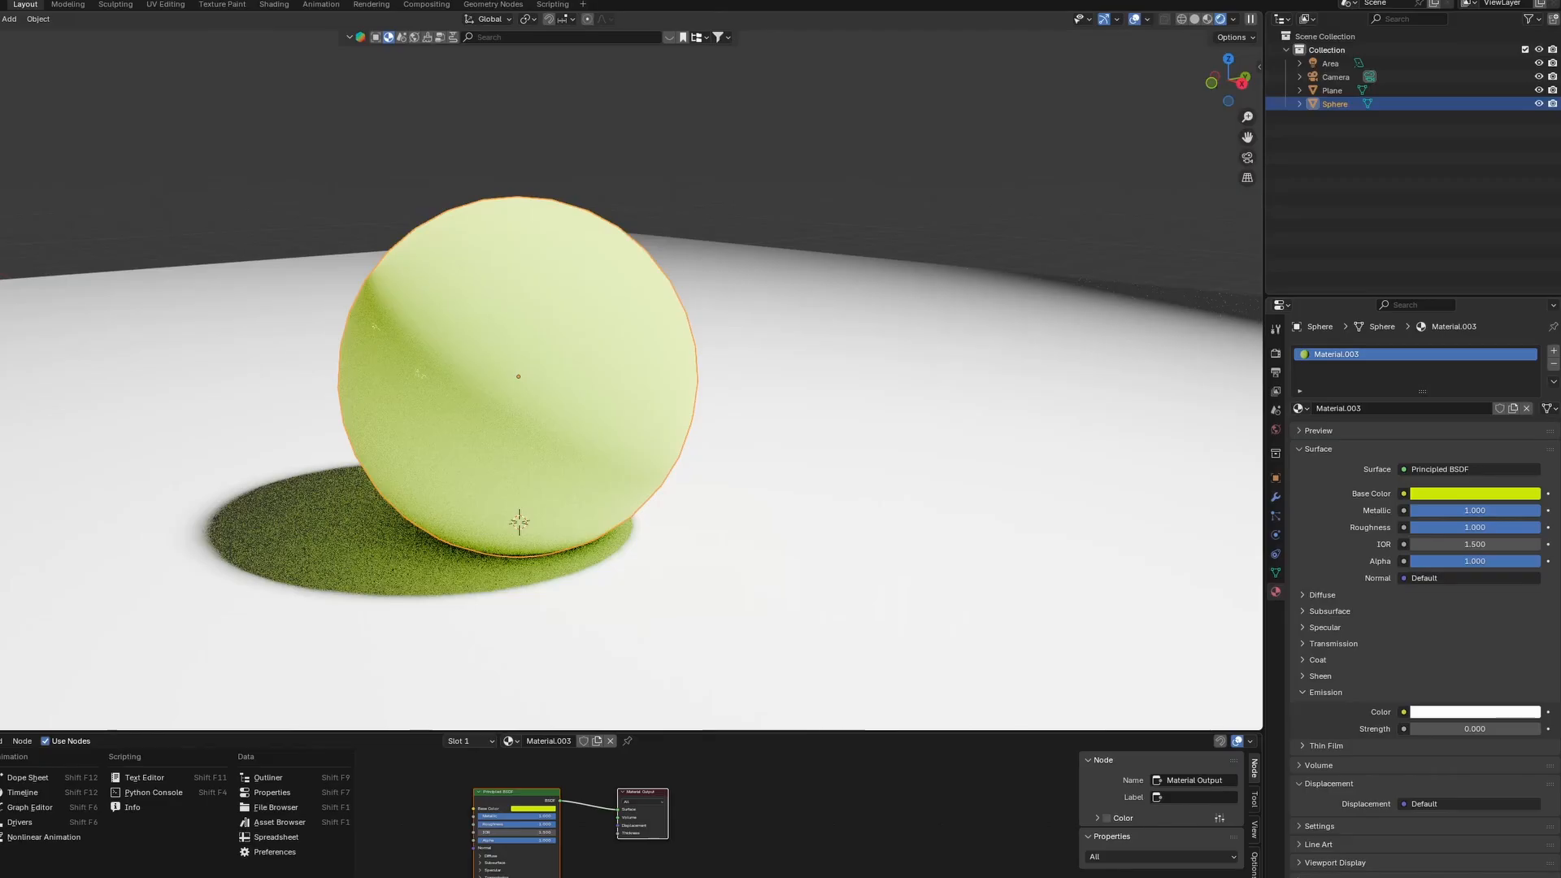
Enlarge the Shader Editor and examine the sphere material's Principled BSDF and Material Output nodes
key(super)
key(super)
click(763, 829)
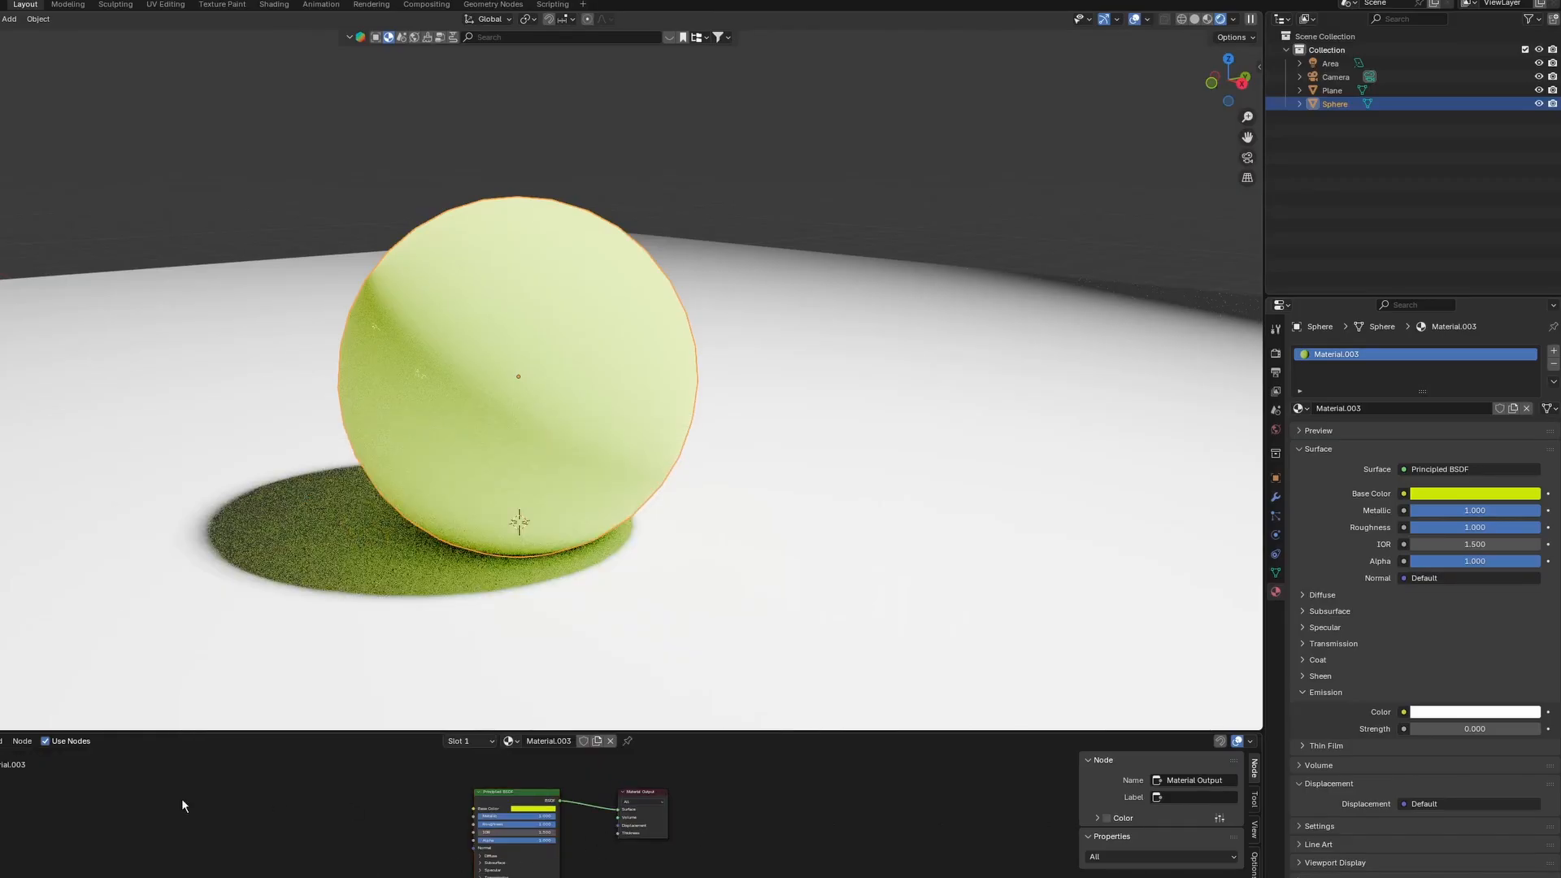
scroll(578, 820, up, 5)
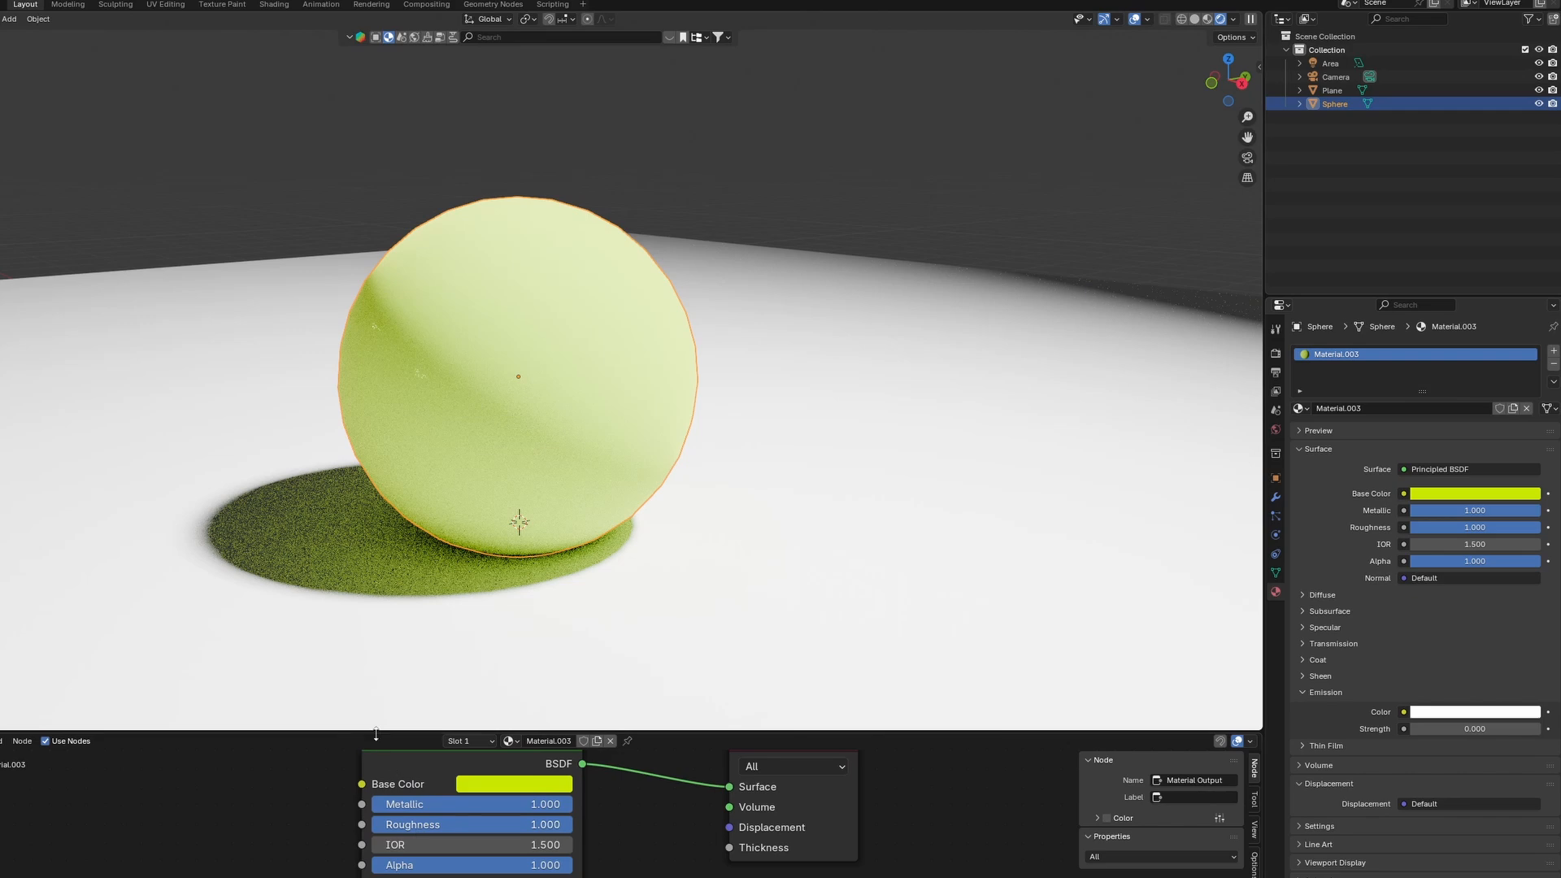
drag(375, 731, 376, 384)
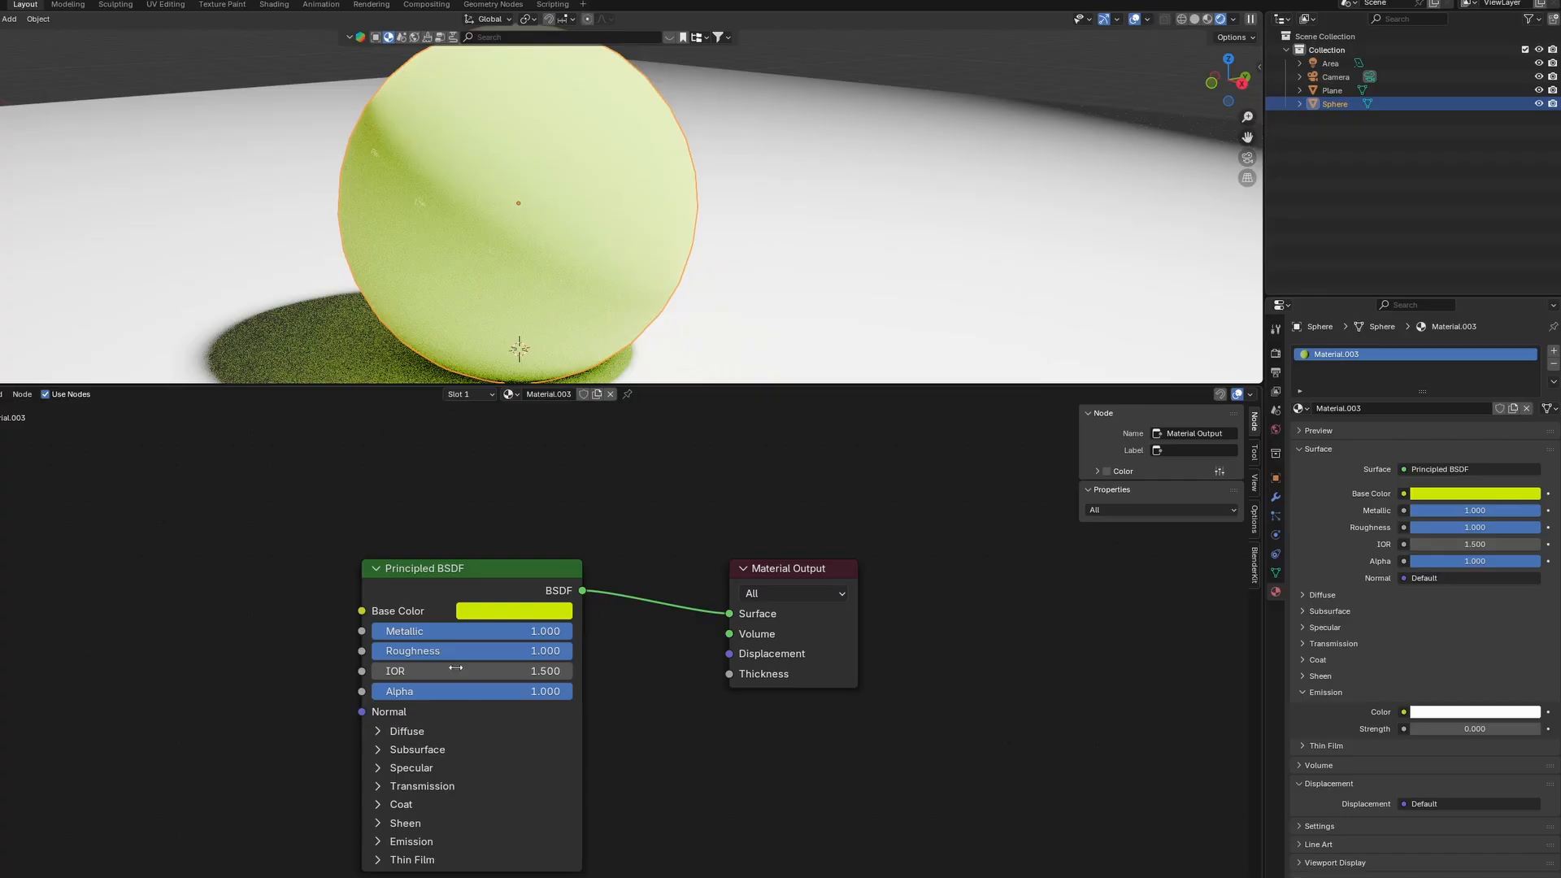
scroll(338, 507, down, 2)
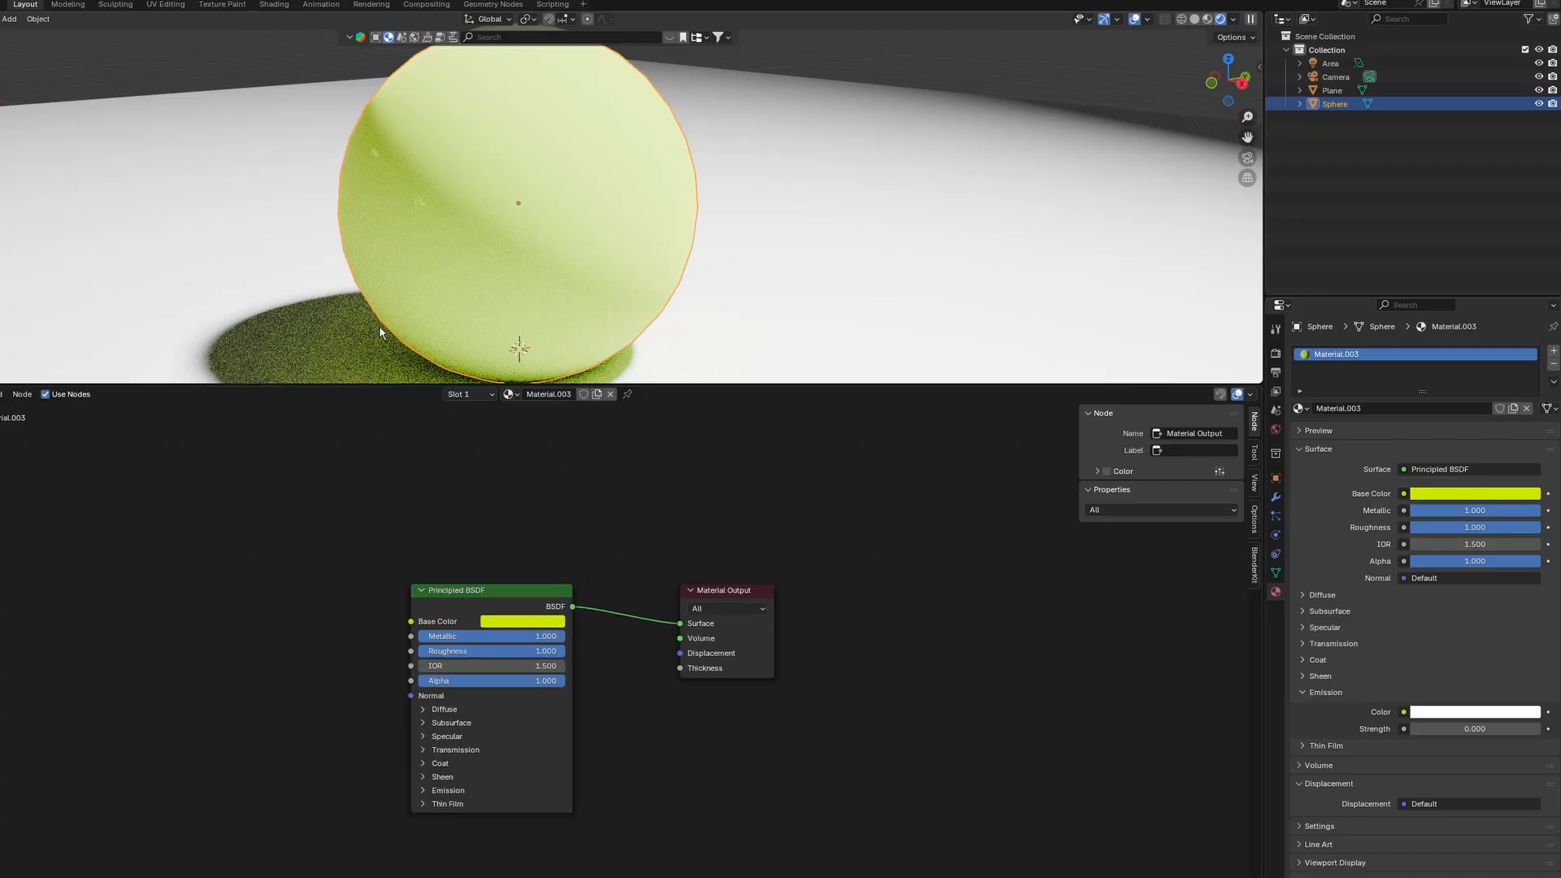
scroll(380, 332, down, 3)
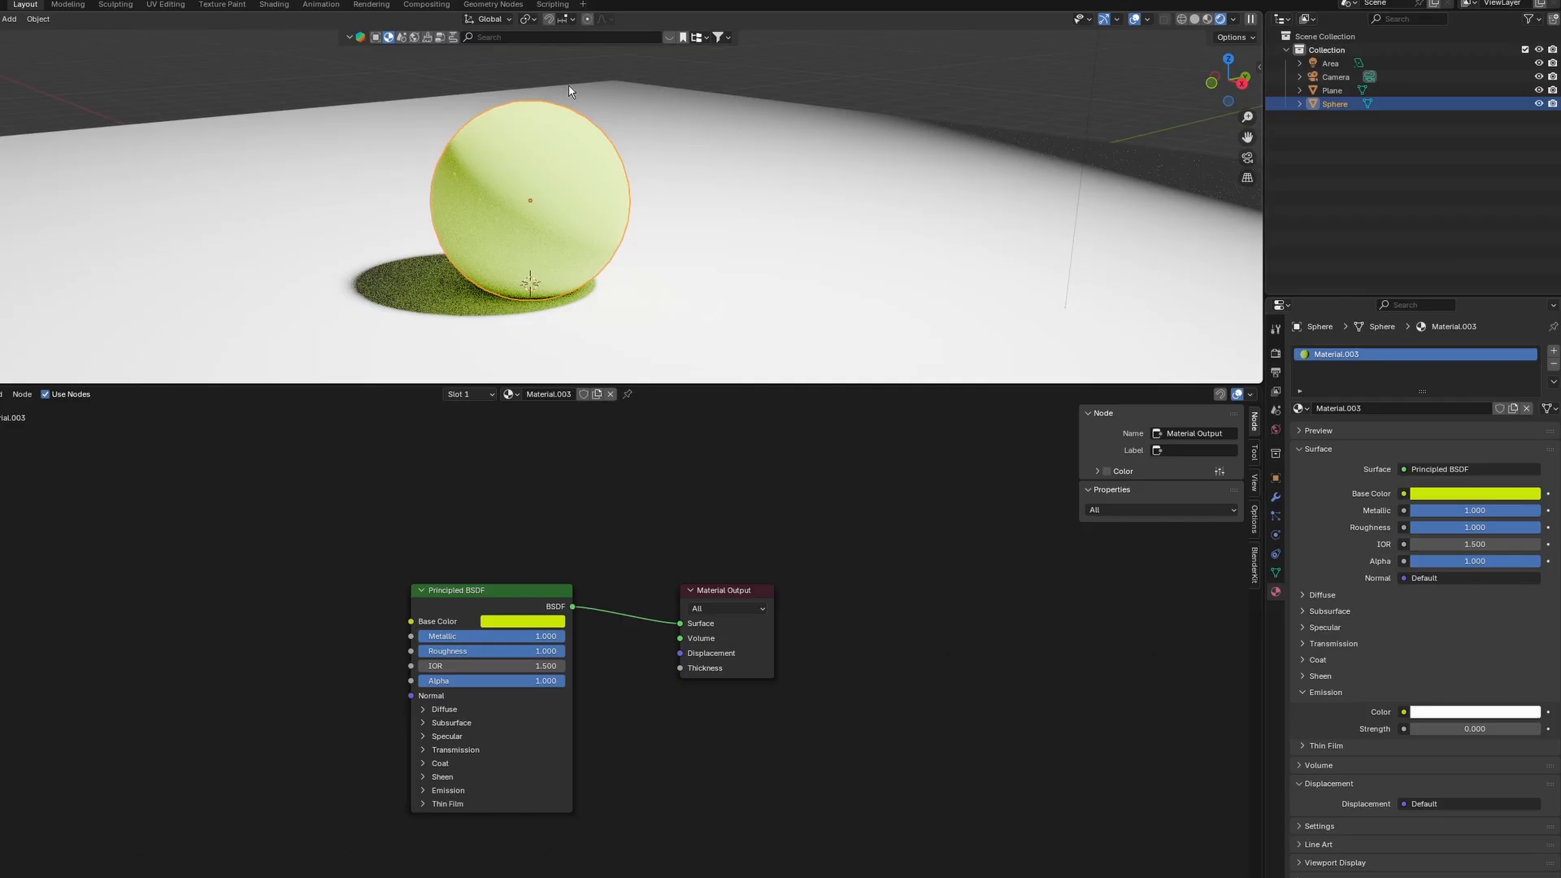
Remove the sphere's material slot and apply the Black Stitched Leather material from the asset library to the sphere
click(1554, 363)
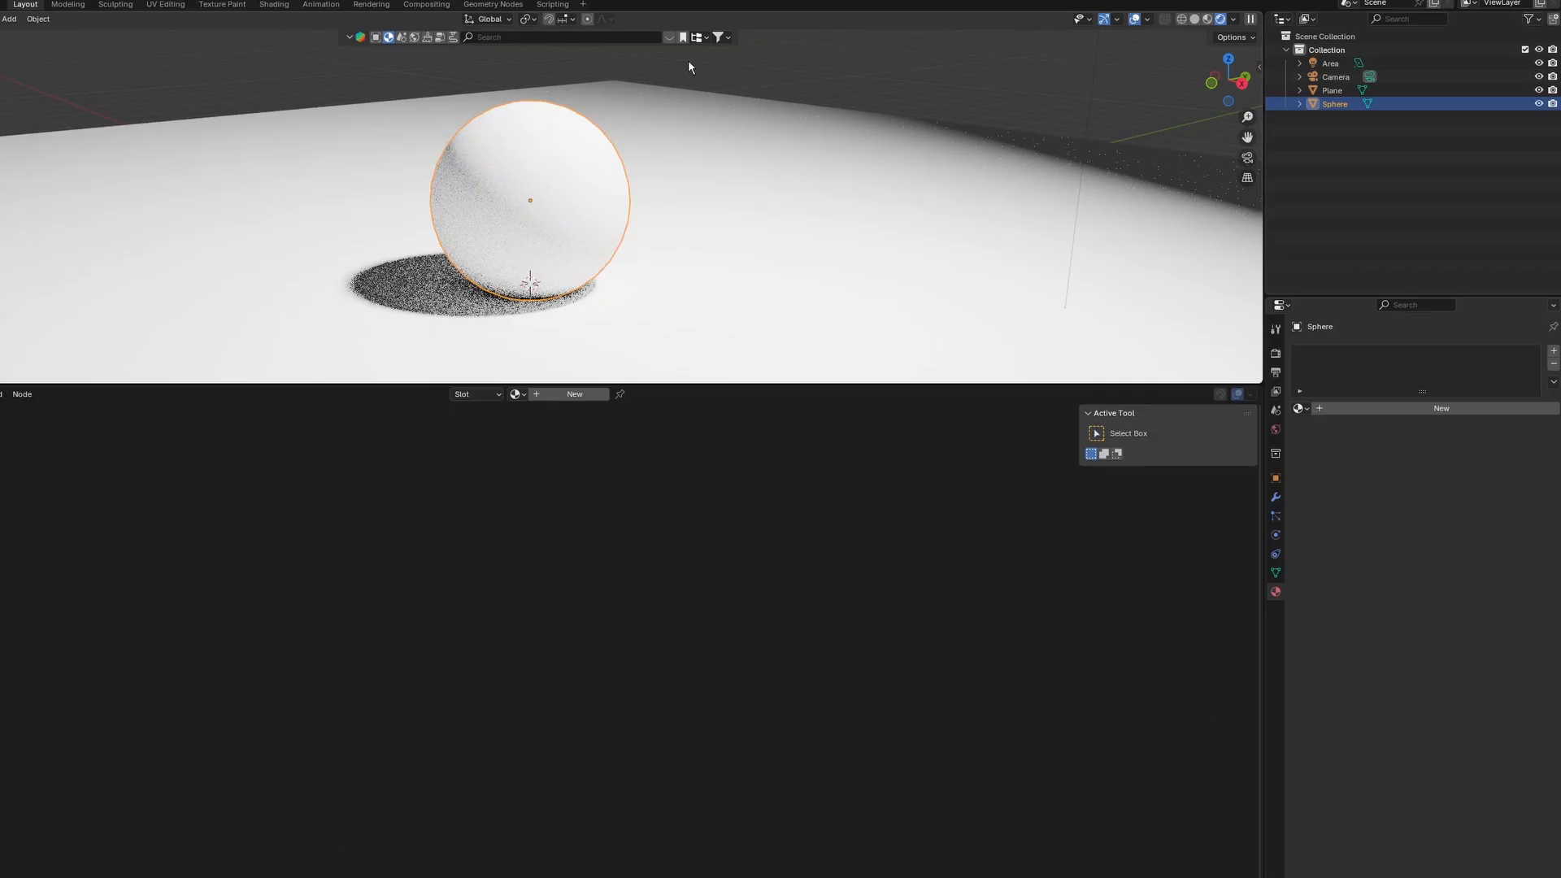
click(669, 38)
mouse_move(14, 155)
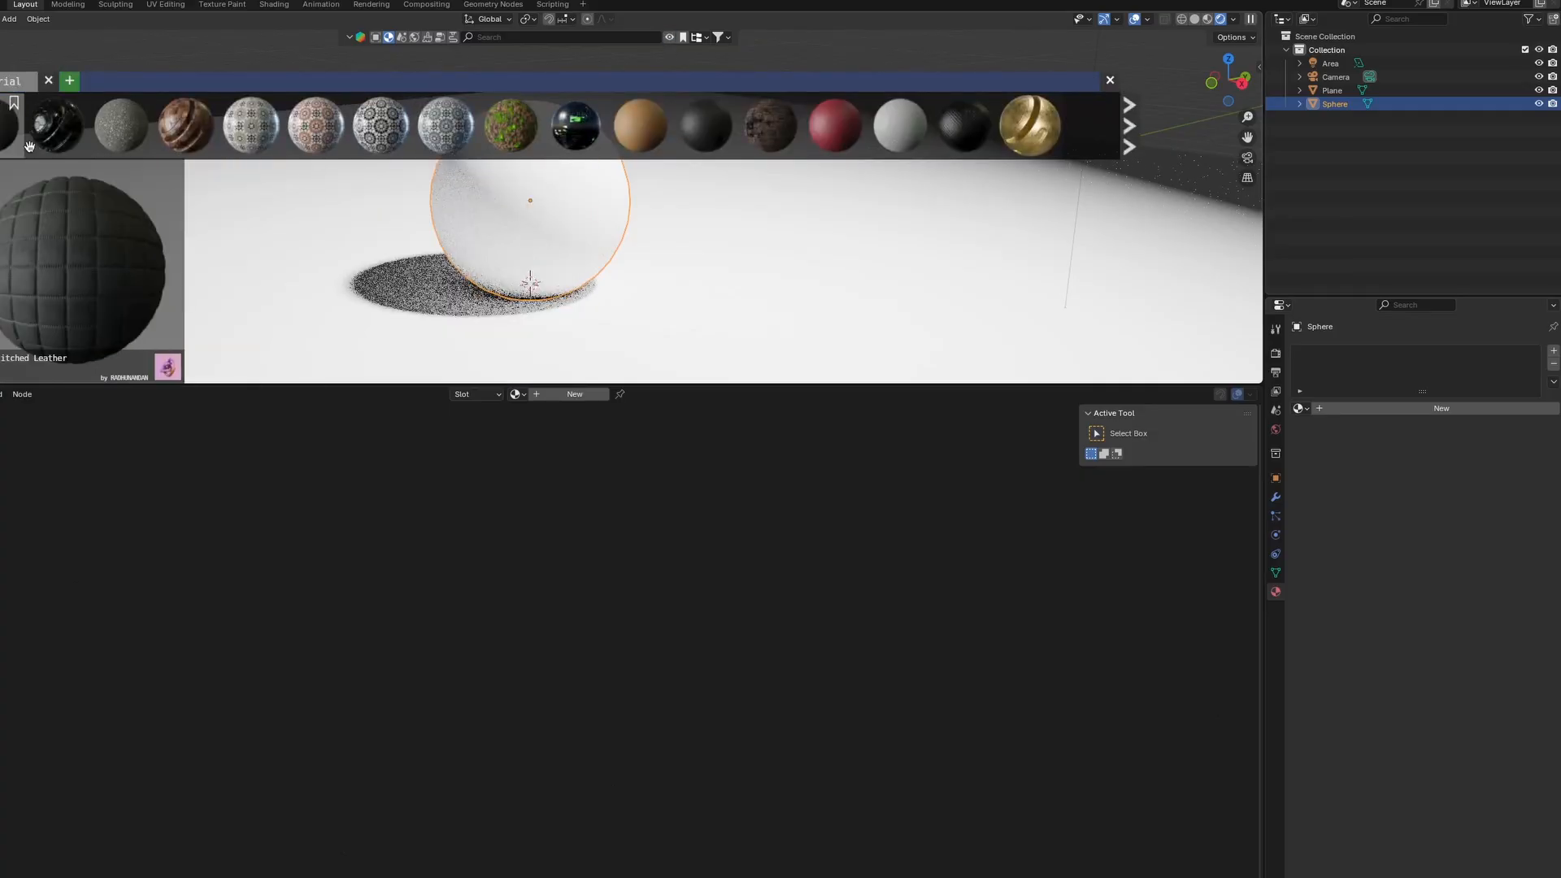
drag(14, 156, 553, 258)
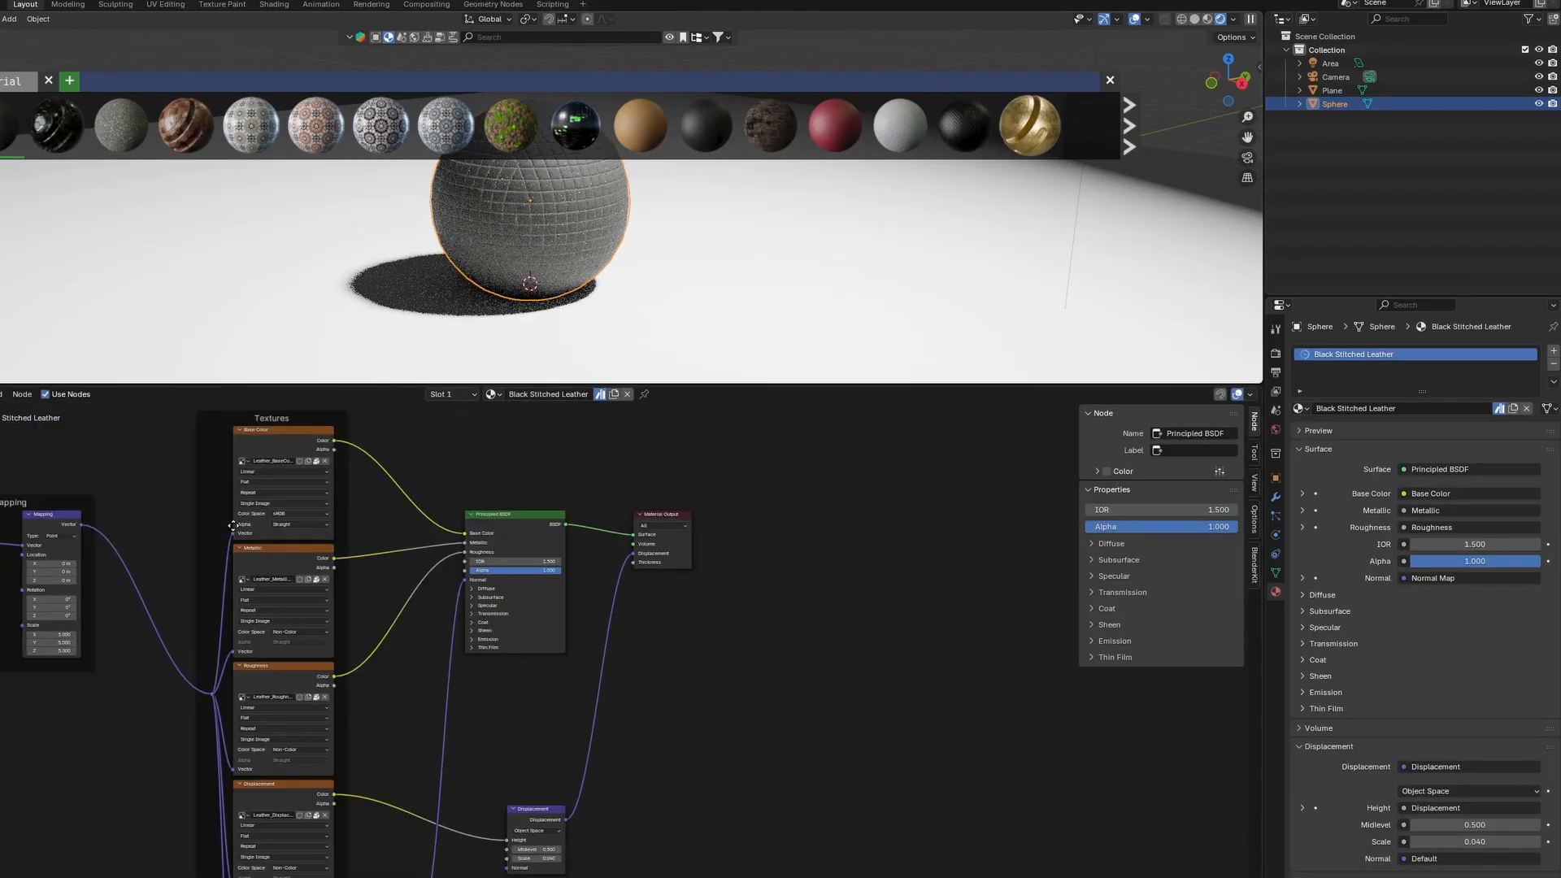
Examine the leather material's texture nodes and their links to the Principled BSDF, Normal Map and Displacement nodes
scroll(390, 645, up, 10)
middle_drag(456, 459, 675, 758)
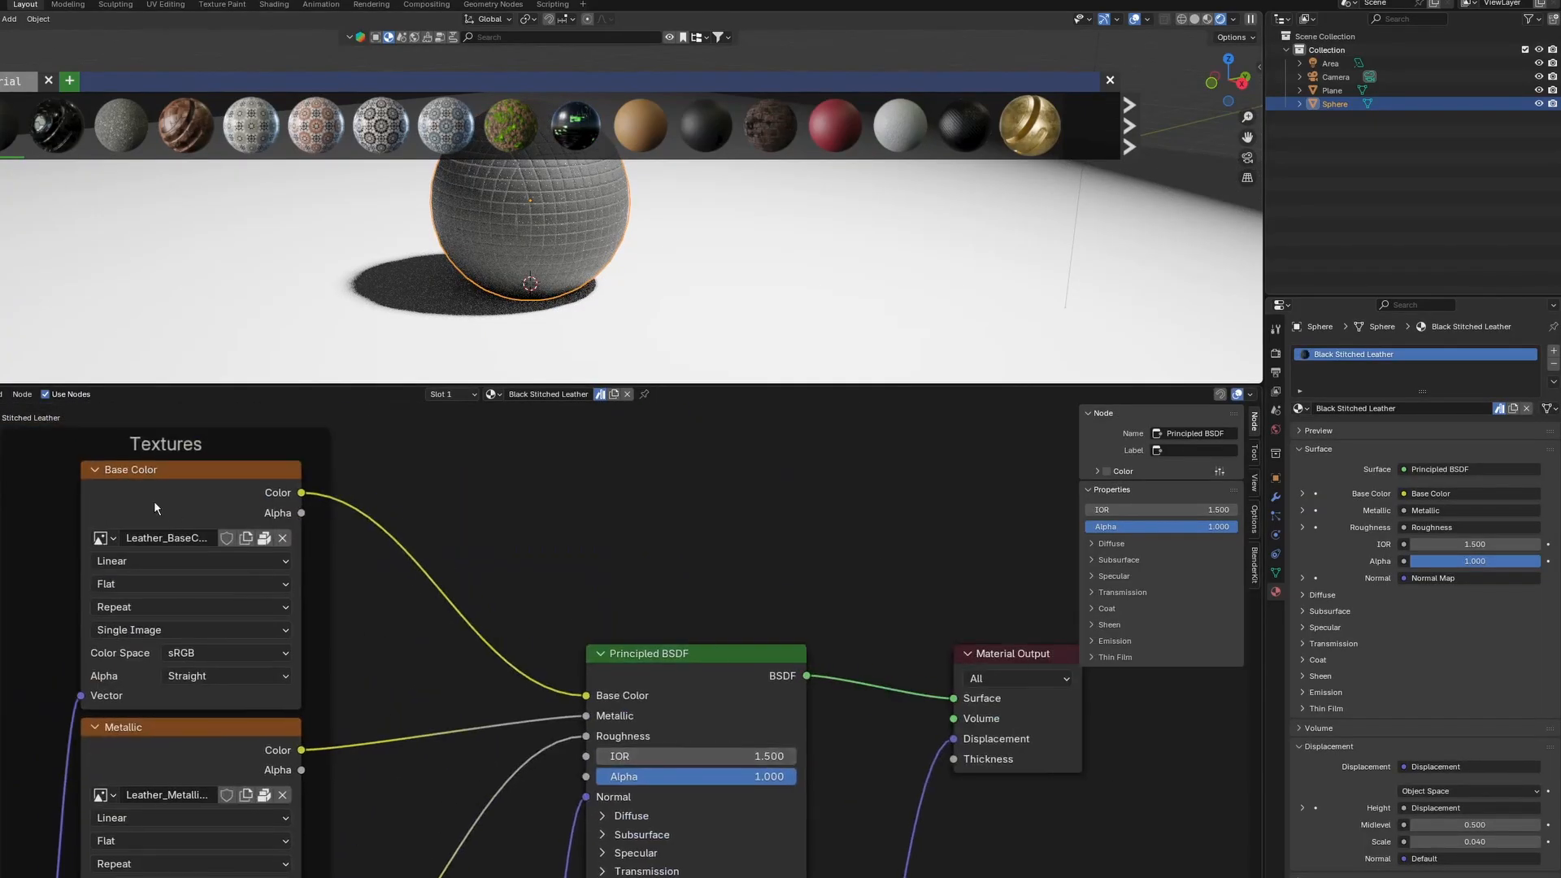
scroll(637, 692, down, 1)
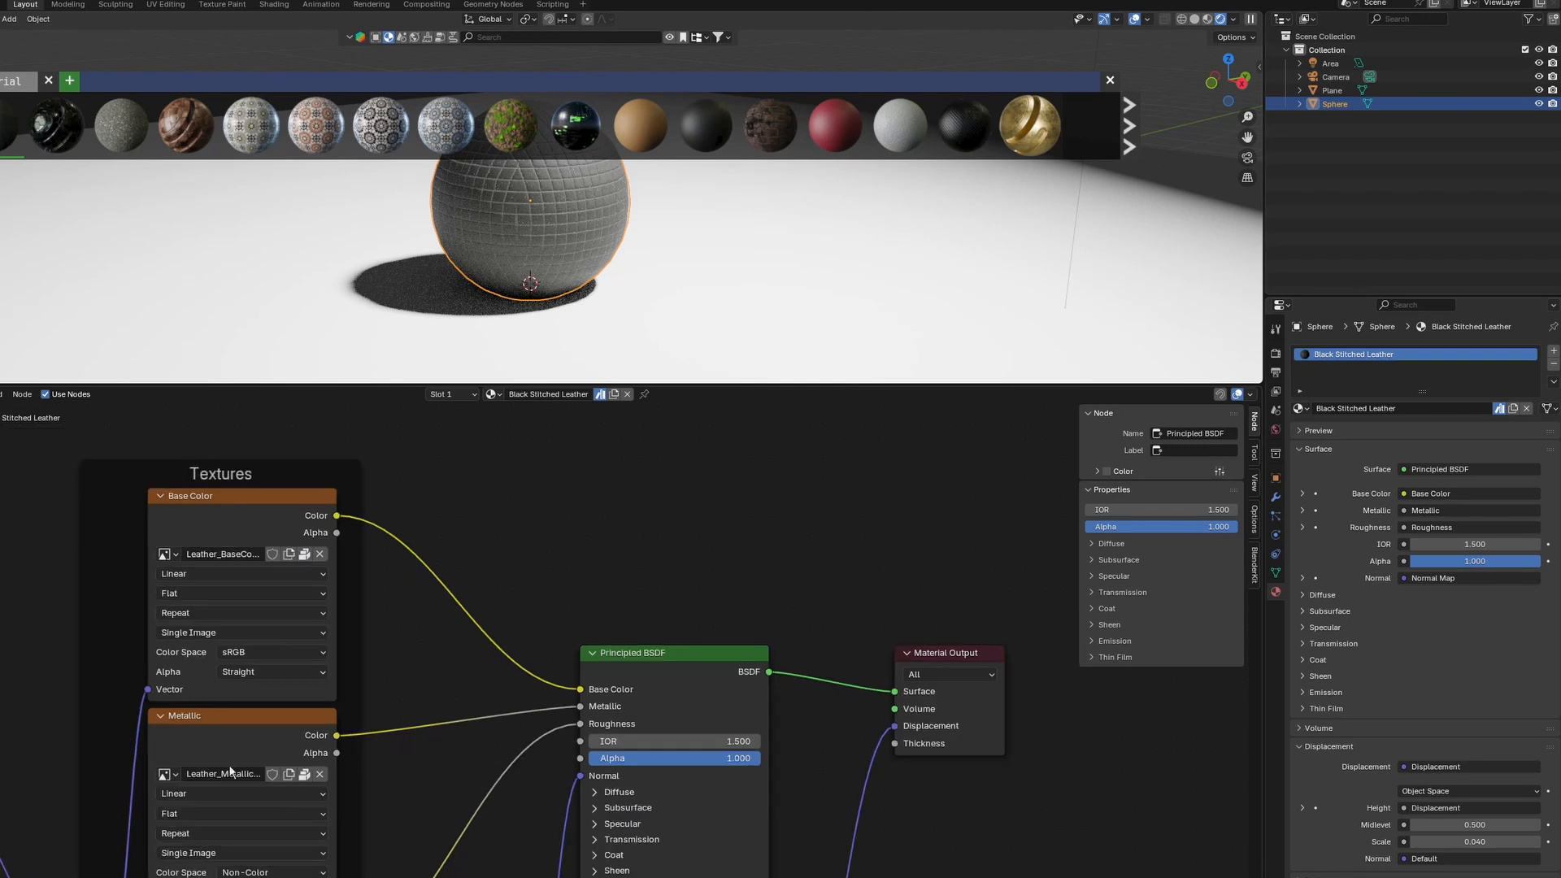
scroll(522, 783, down, 2)
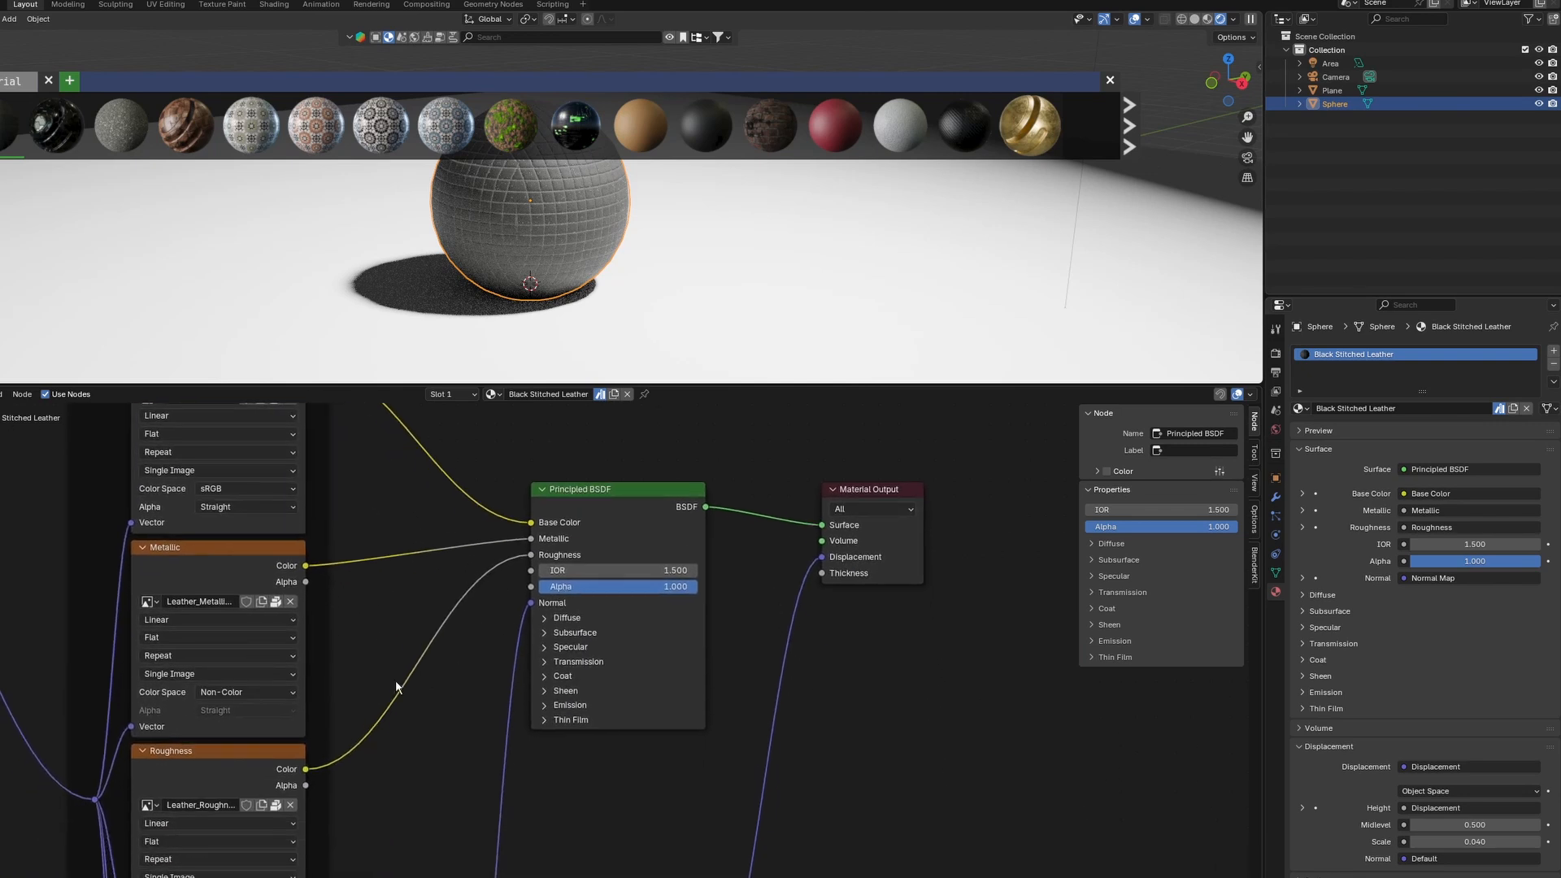
scroll(513, 742, down, 2)
middle_drag(514, 742, 549, 411)
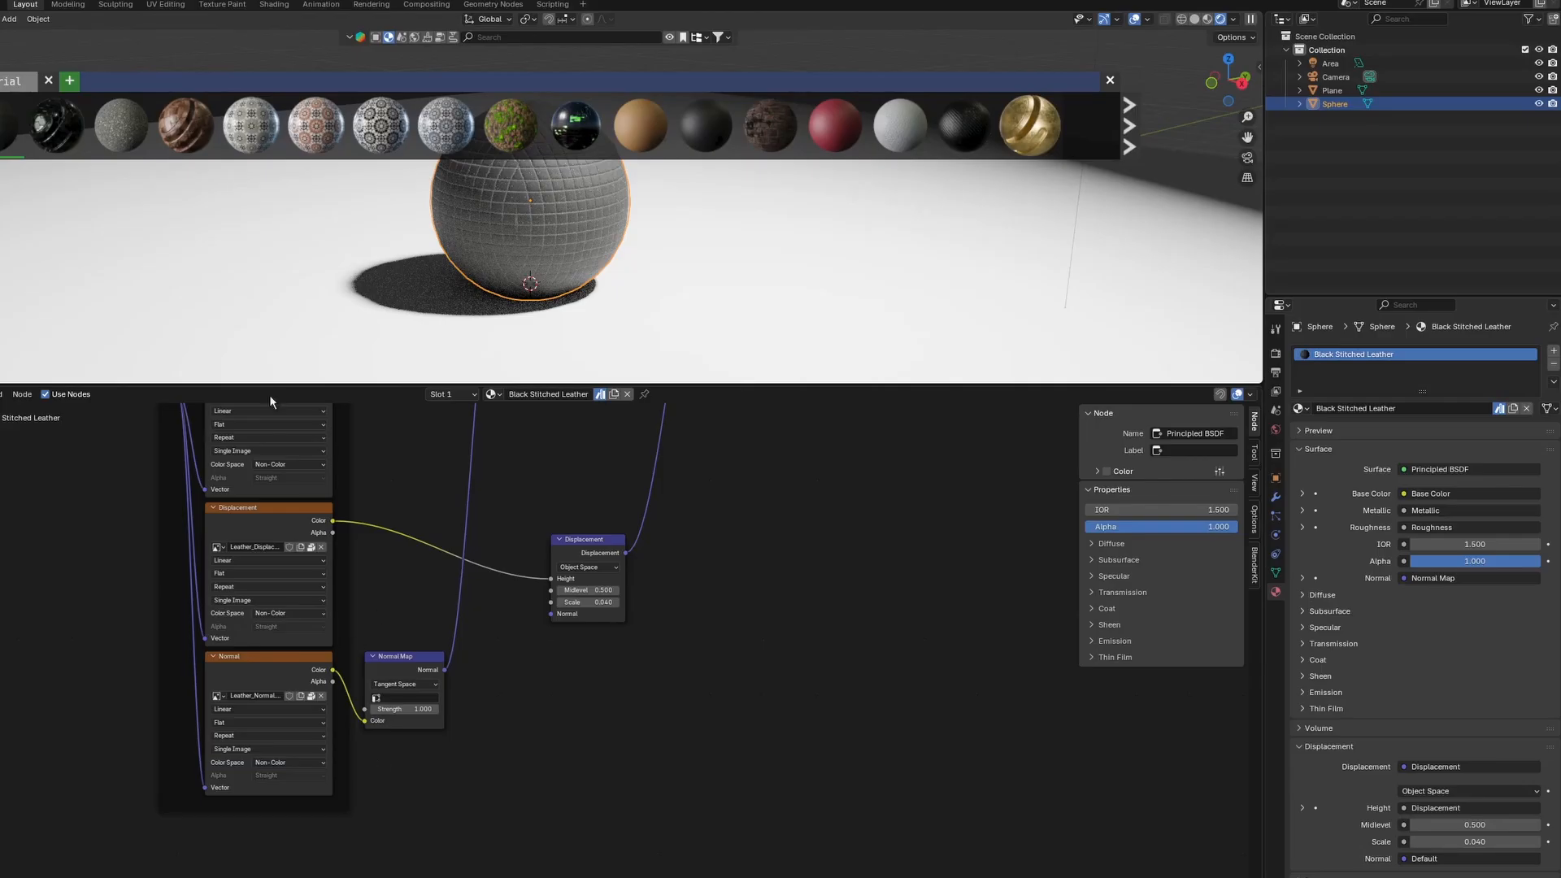
Enlarge the 3D viewport and inspect the stitched leather surface of the sphere up close and from several angles
scroll(570, 242, up, 6)
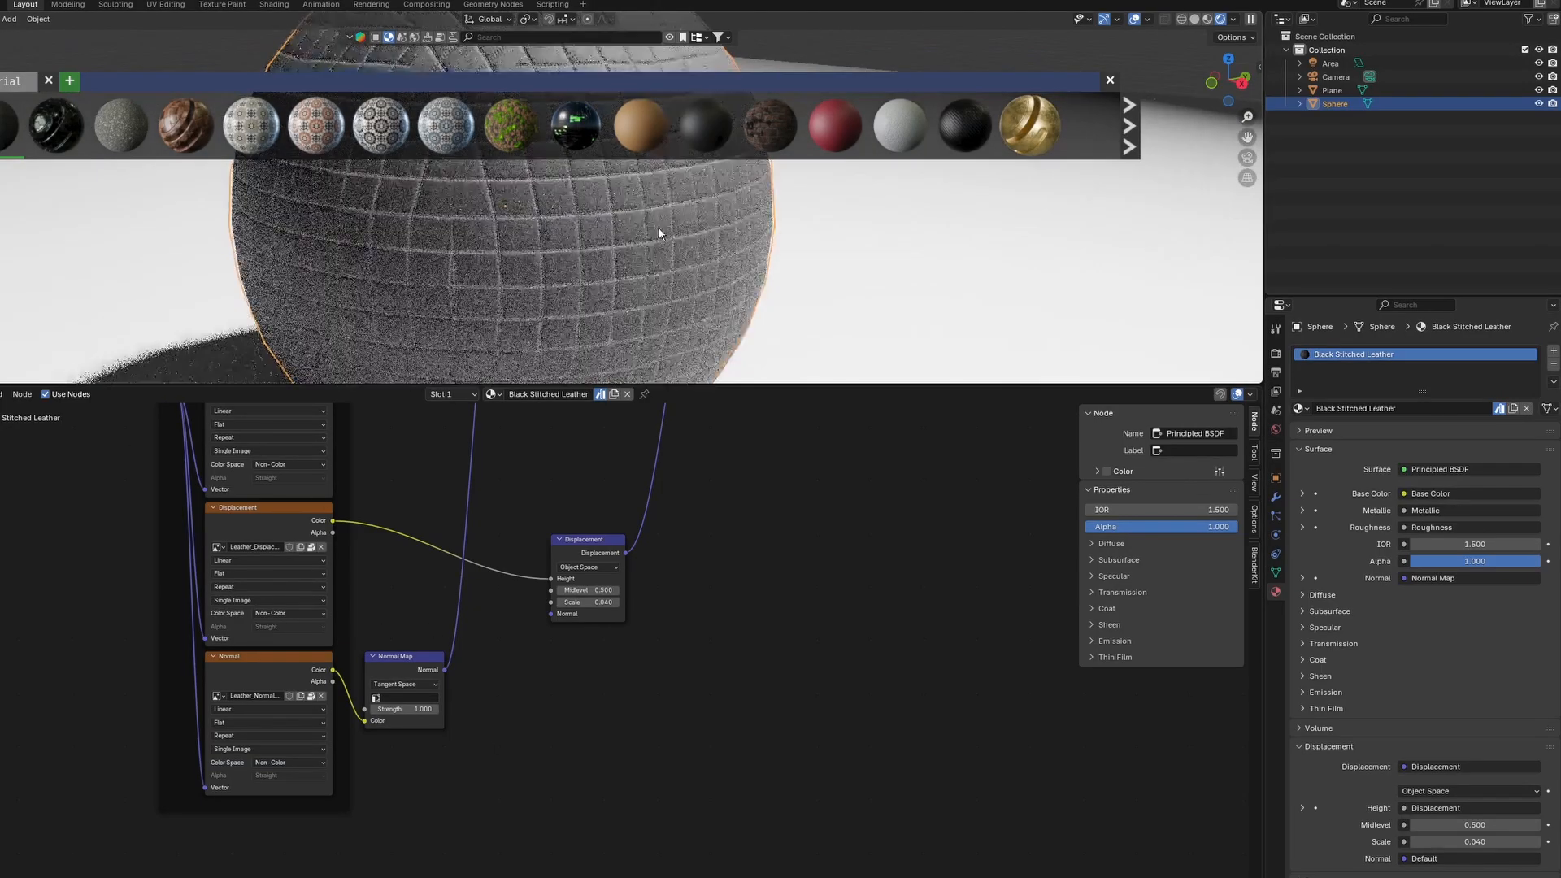
middle_drag(570, 237, 529, 288)
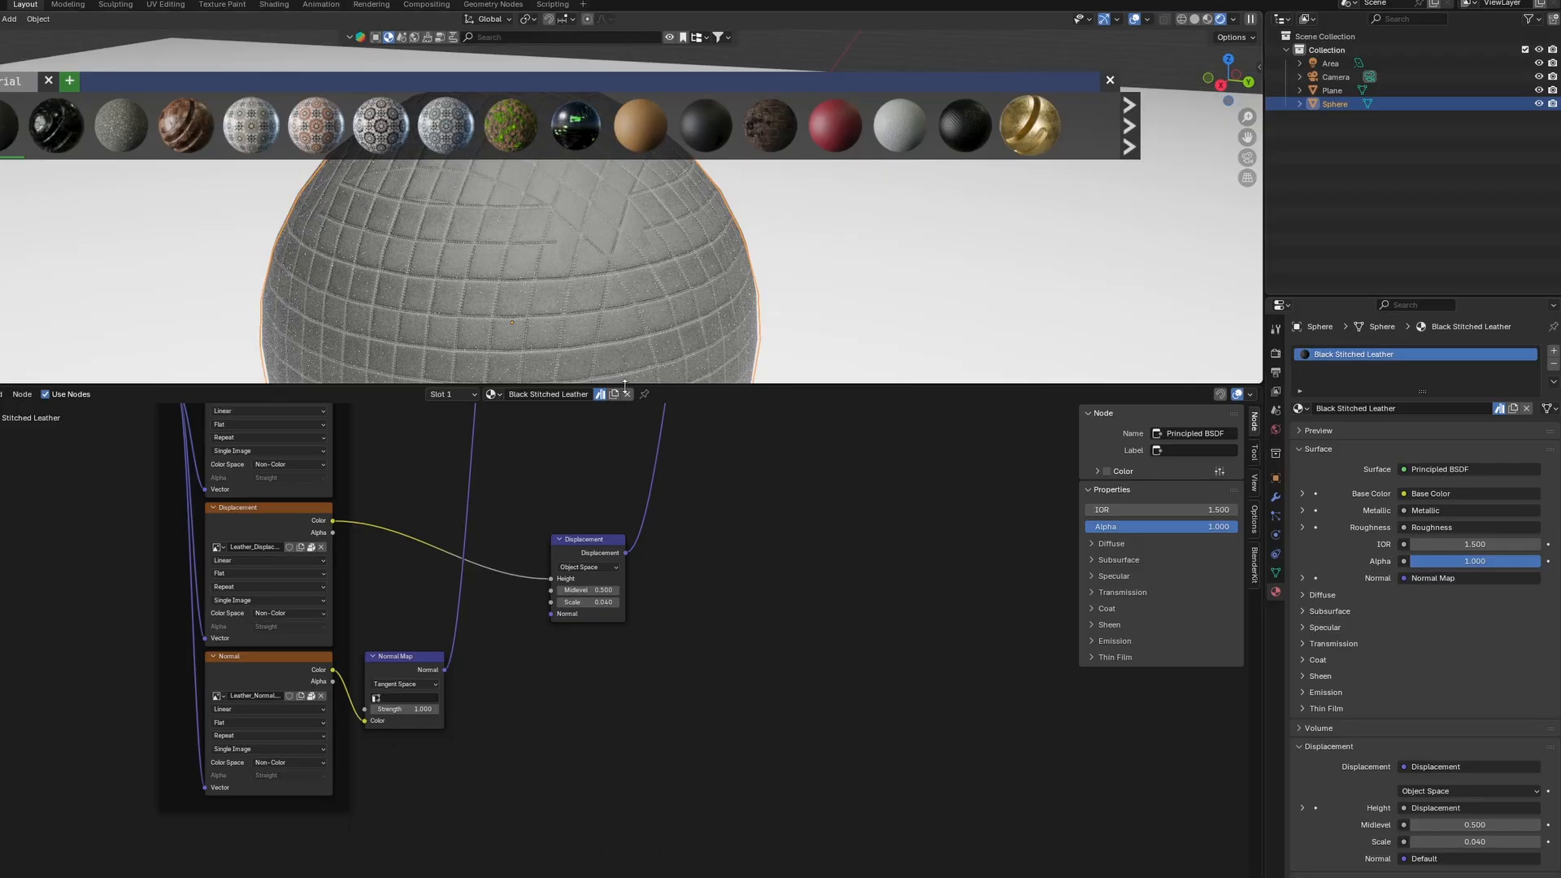
drag(635, 384, 634, 720)
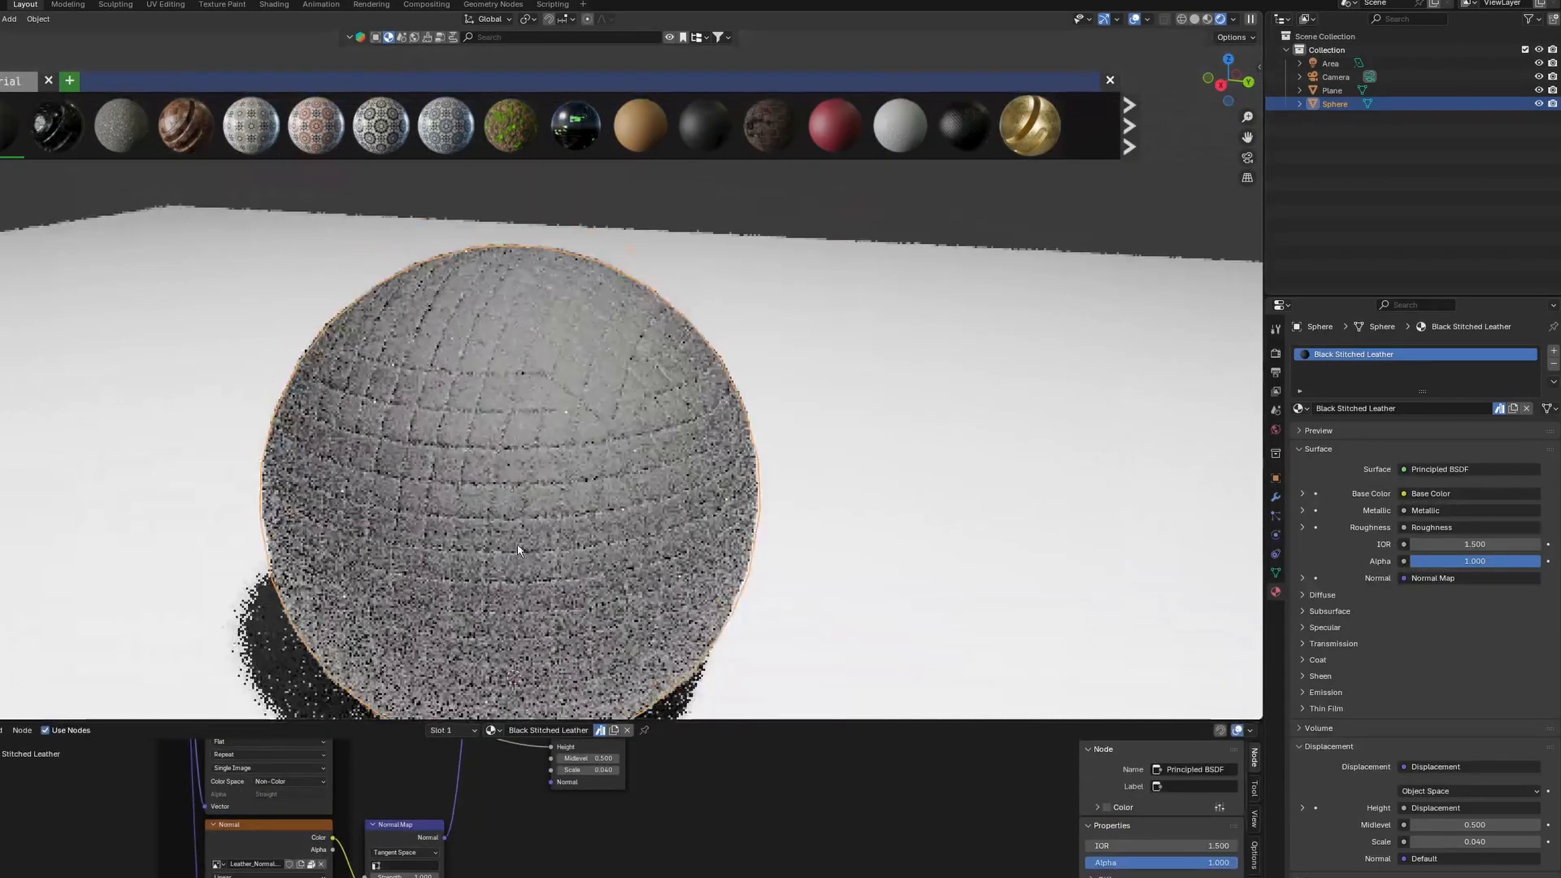
scroll(500, 522, down, 2)
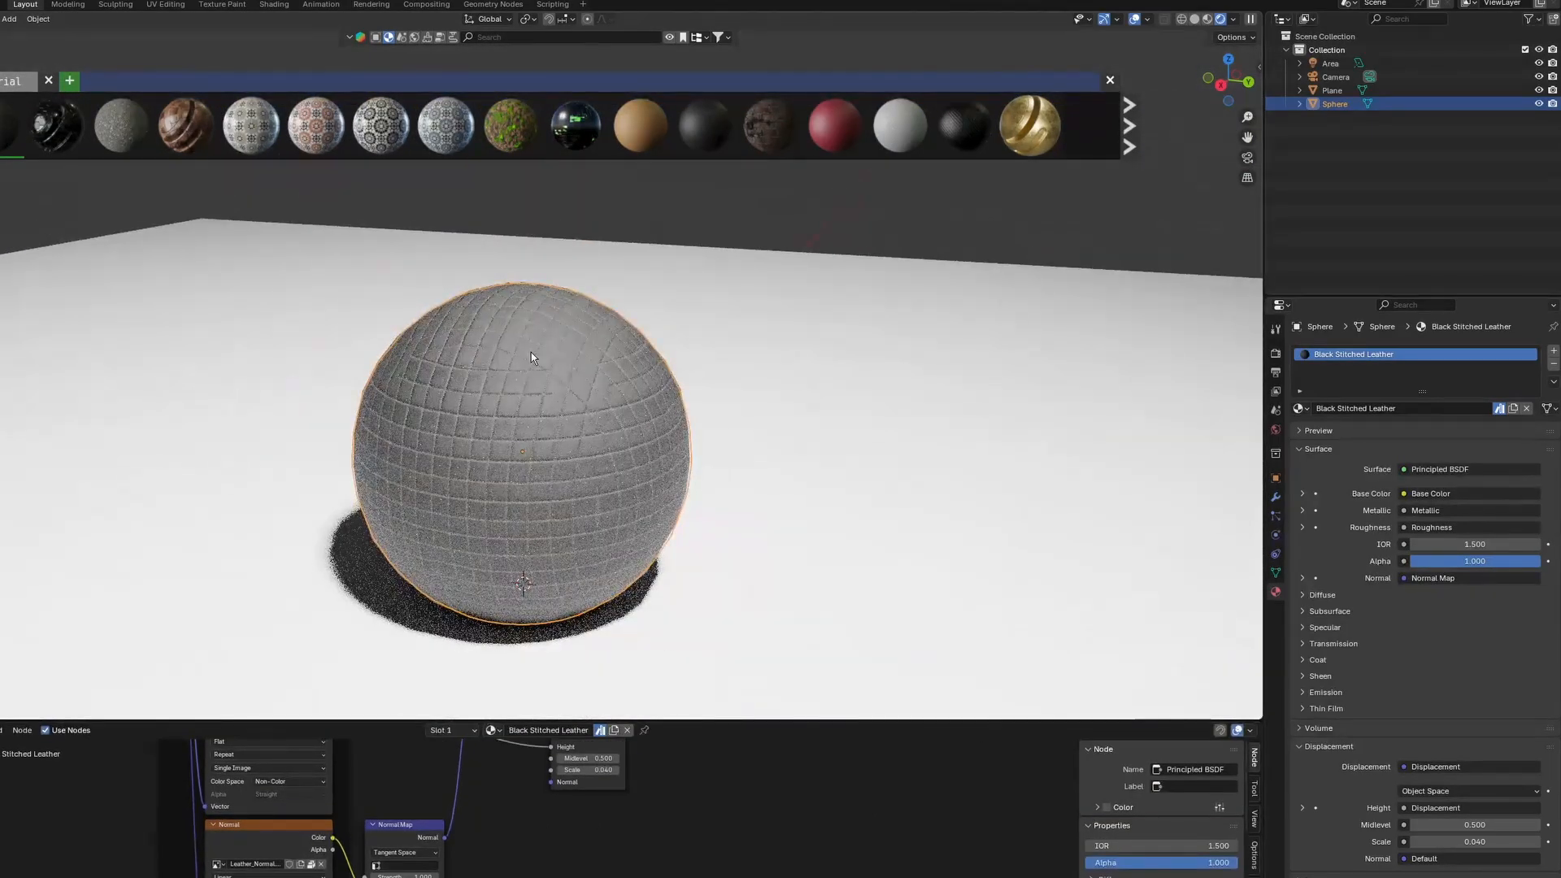
middle_drag(501, 407, 420, 318)
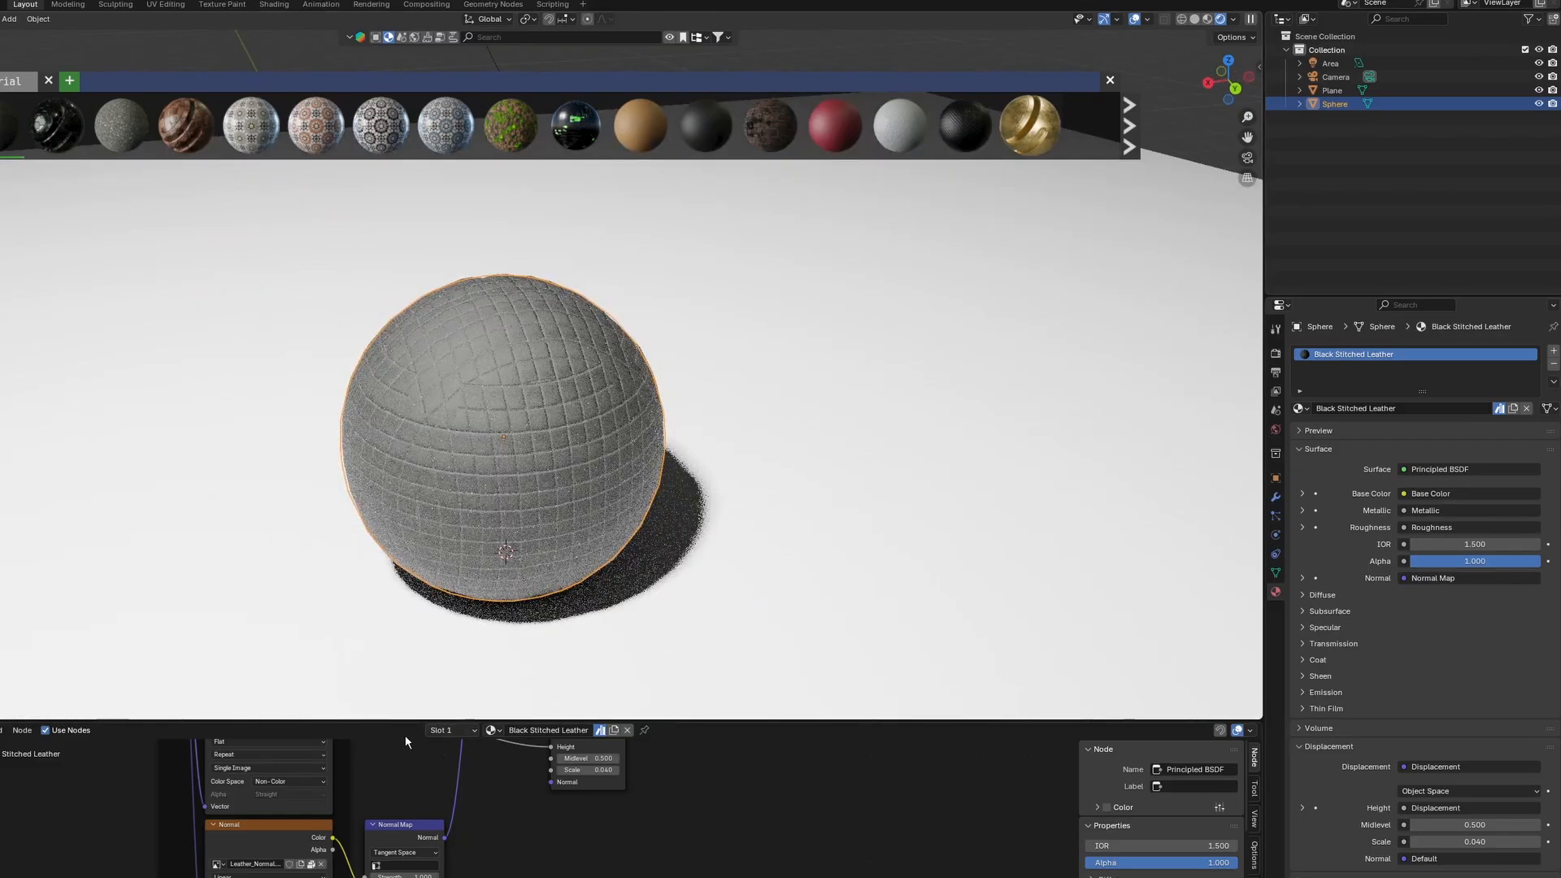
drag(374, 719, 374, 688)
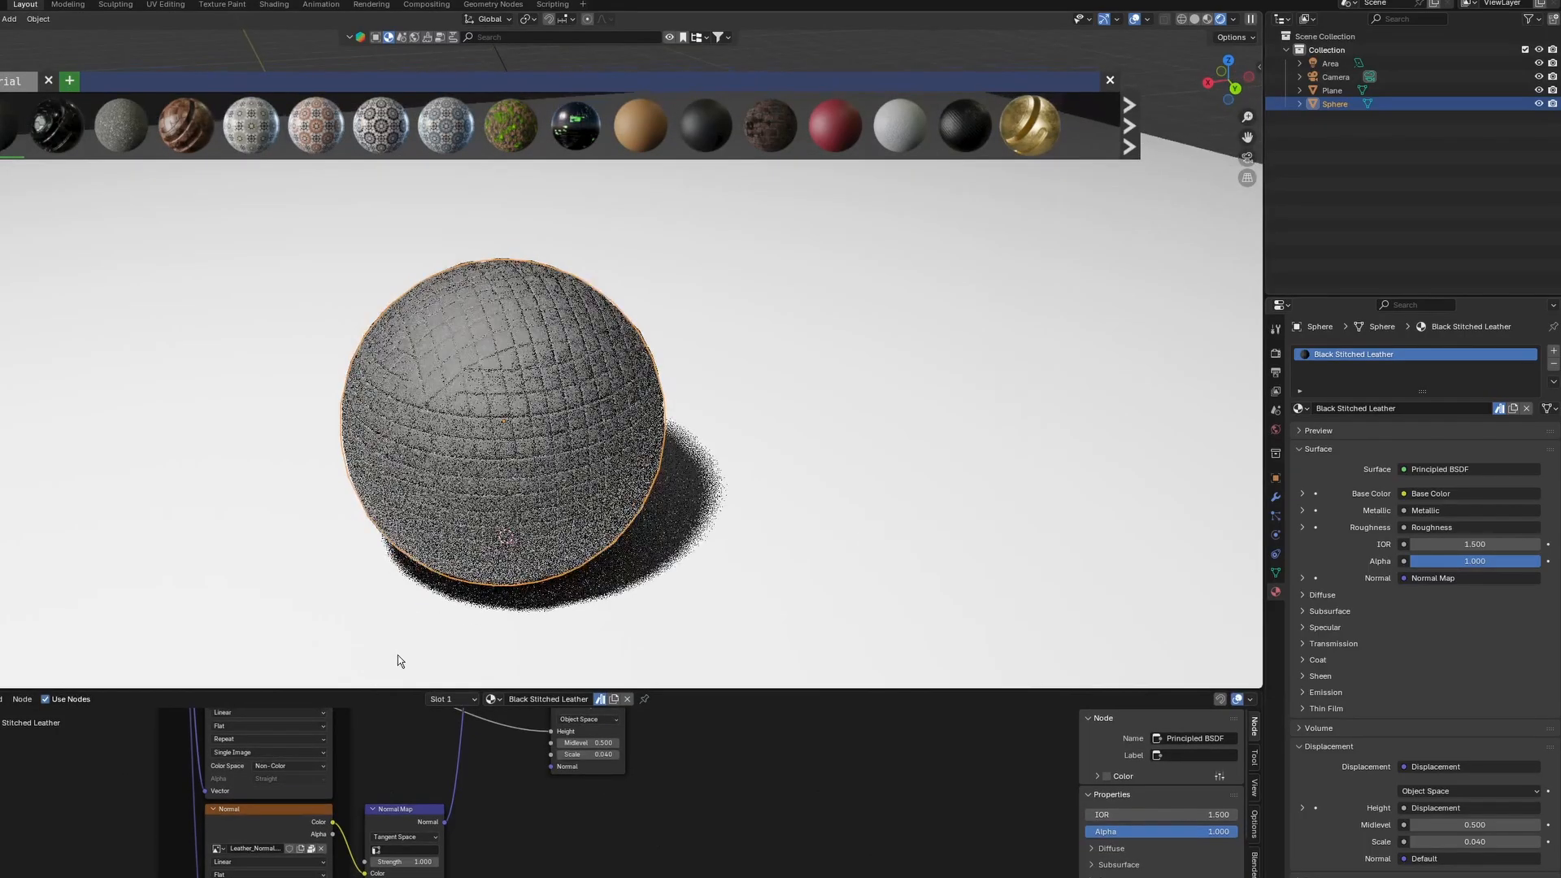
shift+middle_drag(369, 401, 331, 348)
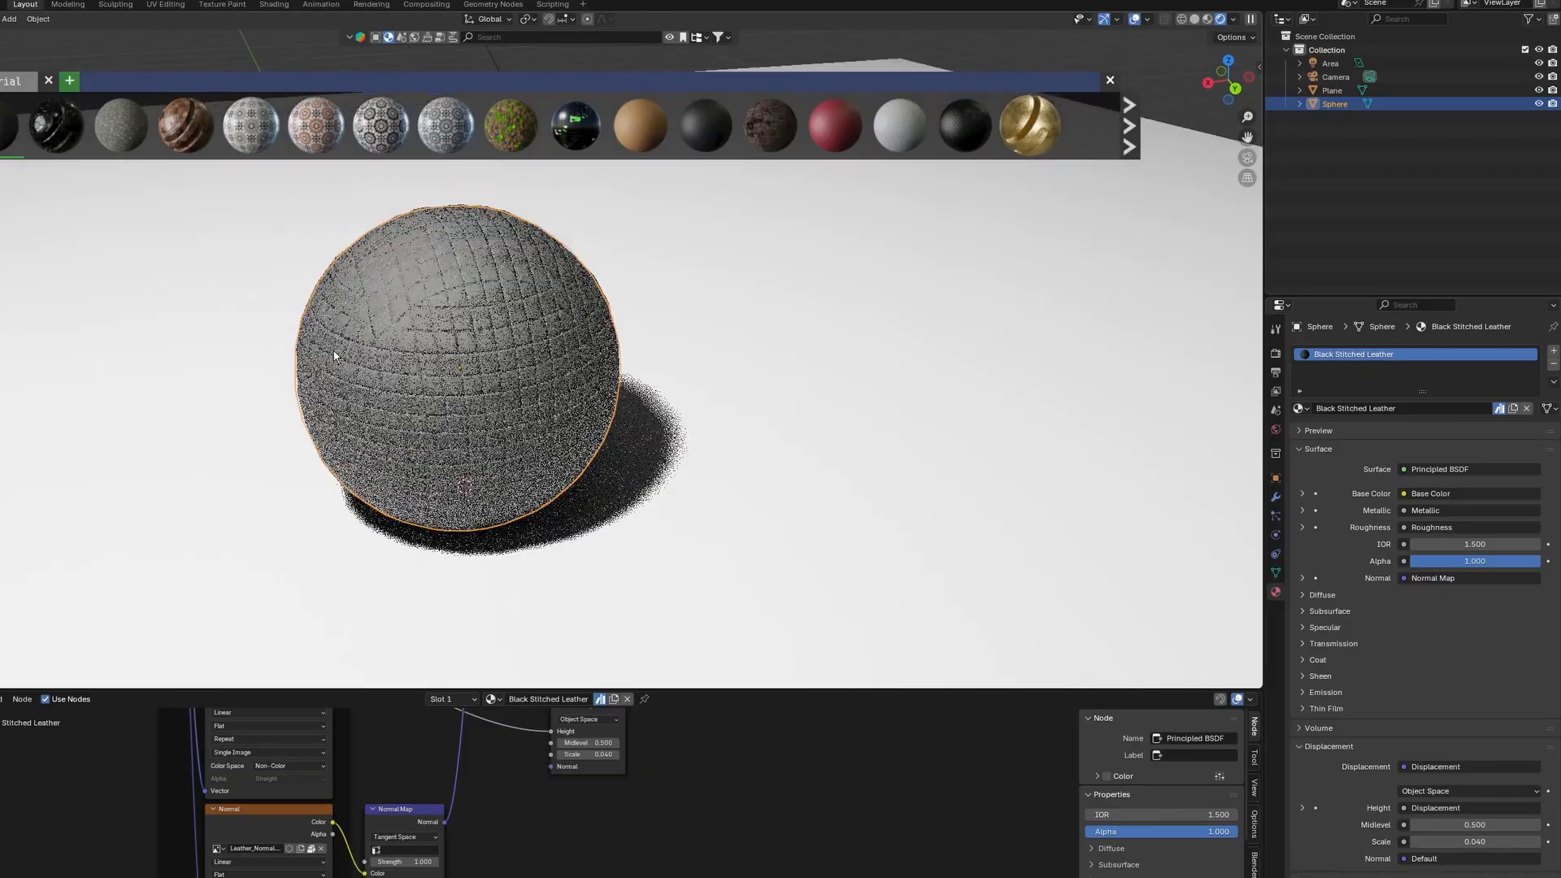
Enlarge the Shader Editor again and view the leather material's wider node tree
drag(365, 689, 329, 397)
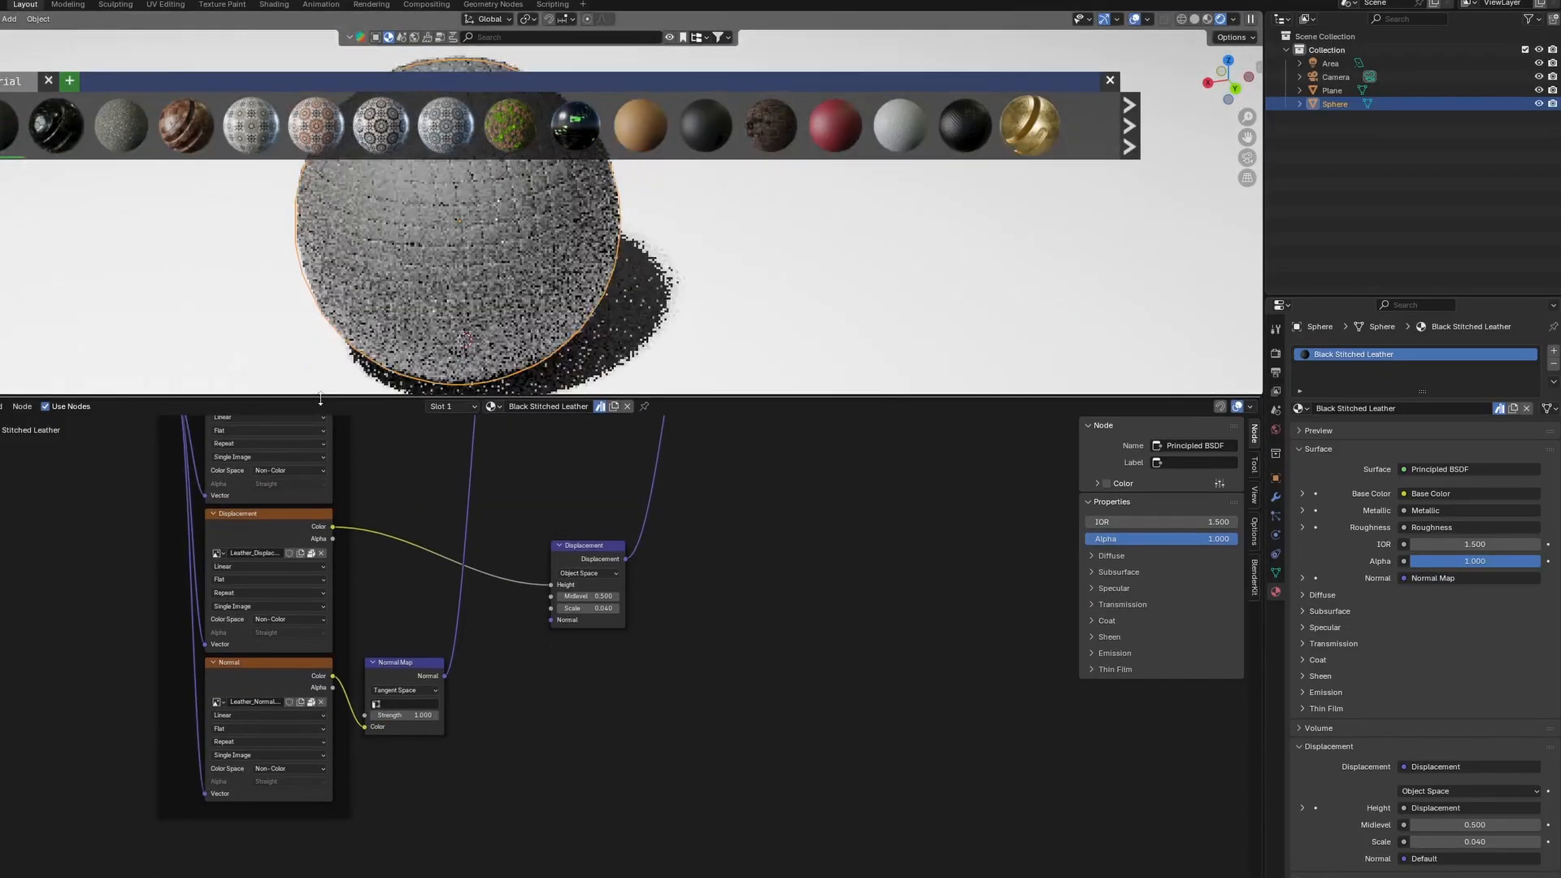
scroll(329, 524, down, 2)
middle_drag(330, 524, 397, 718)
scroll(540, 540, down, 2)
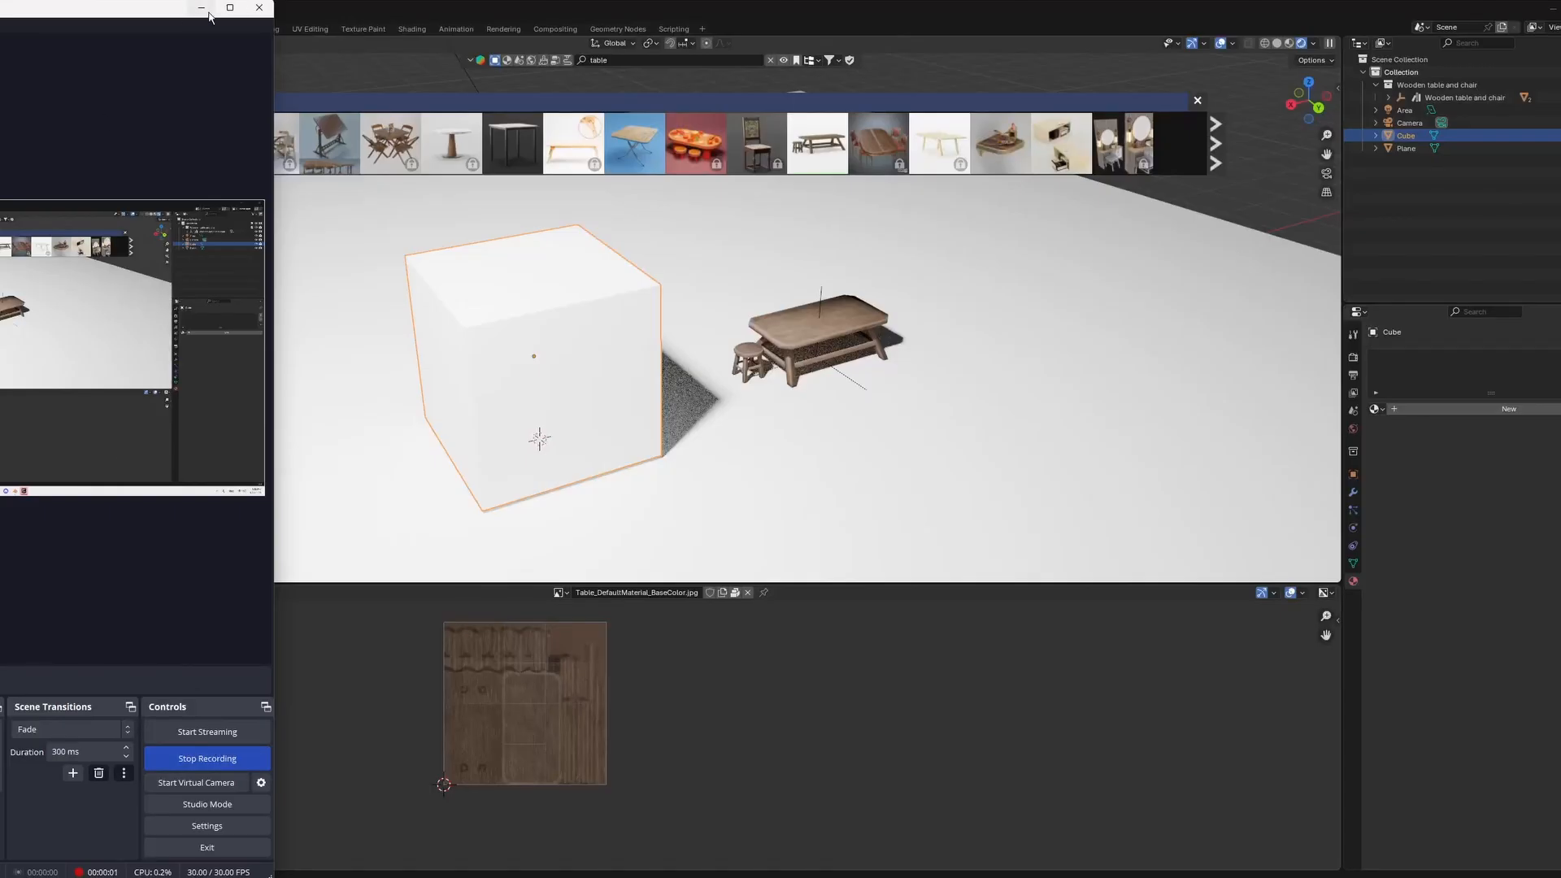
Minimize the OBS window and select the wooden table to view its material, followed by the ground plane
click(203, 10)
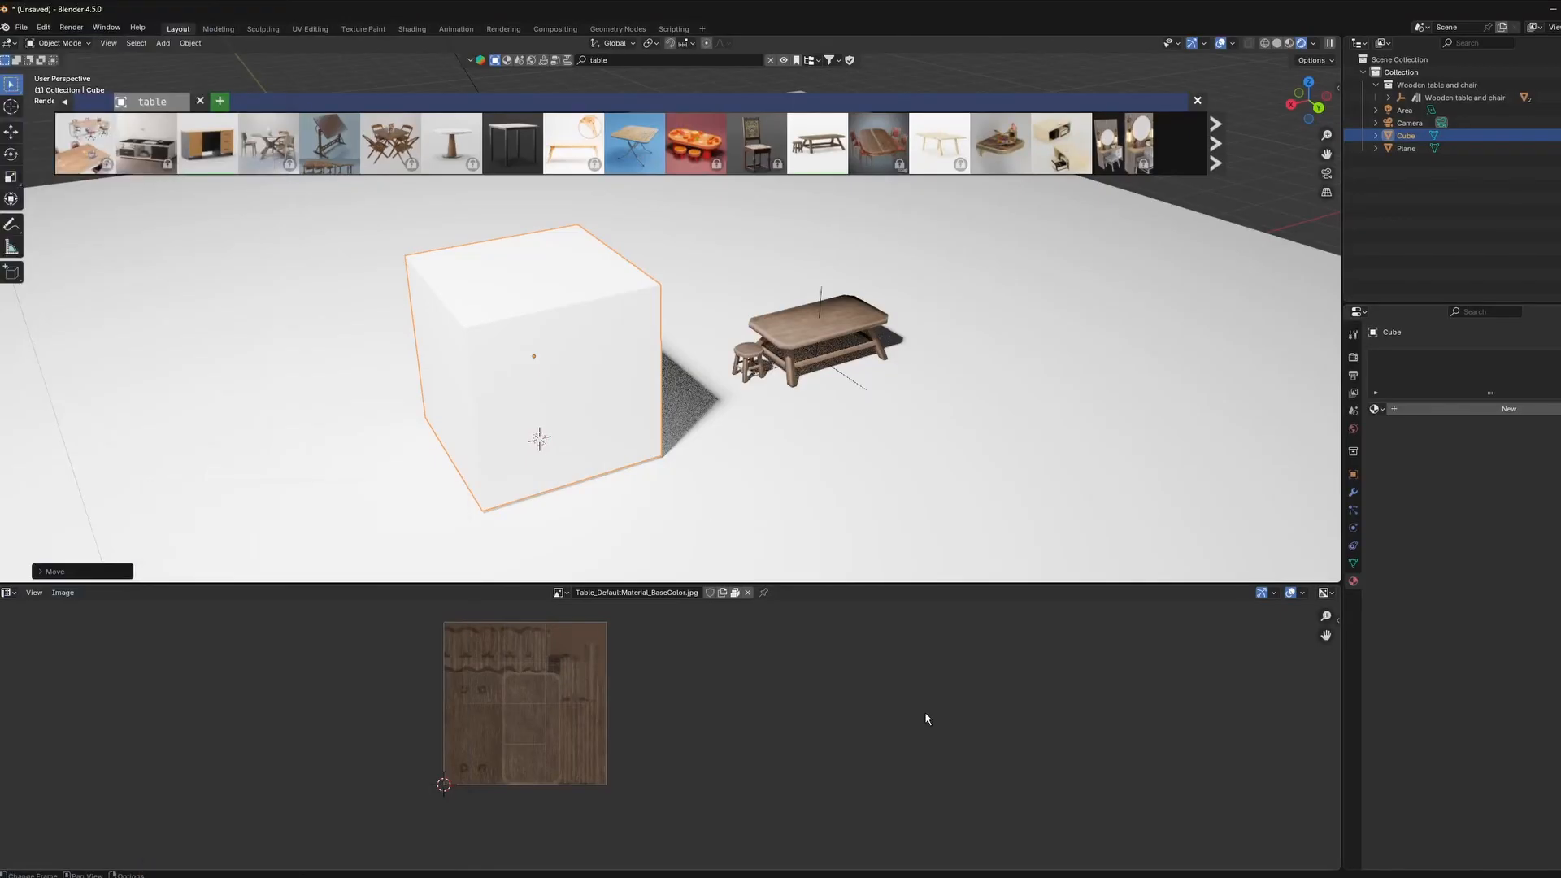
click(811, 312)
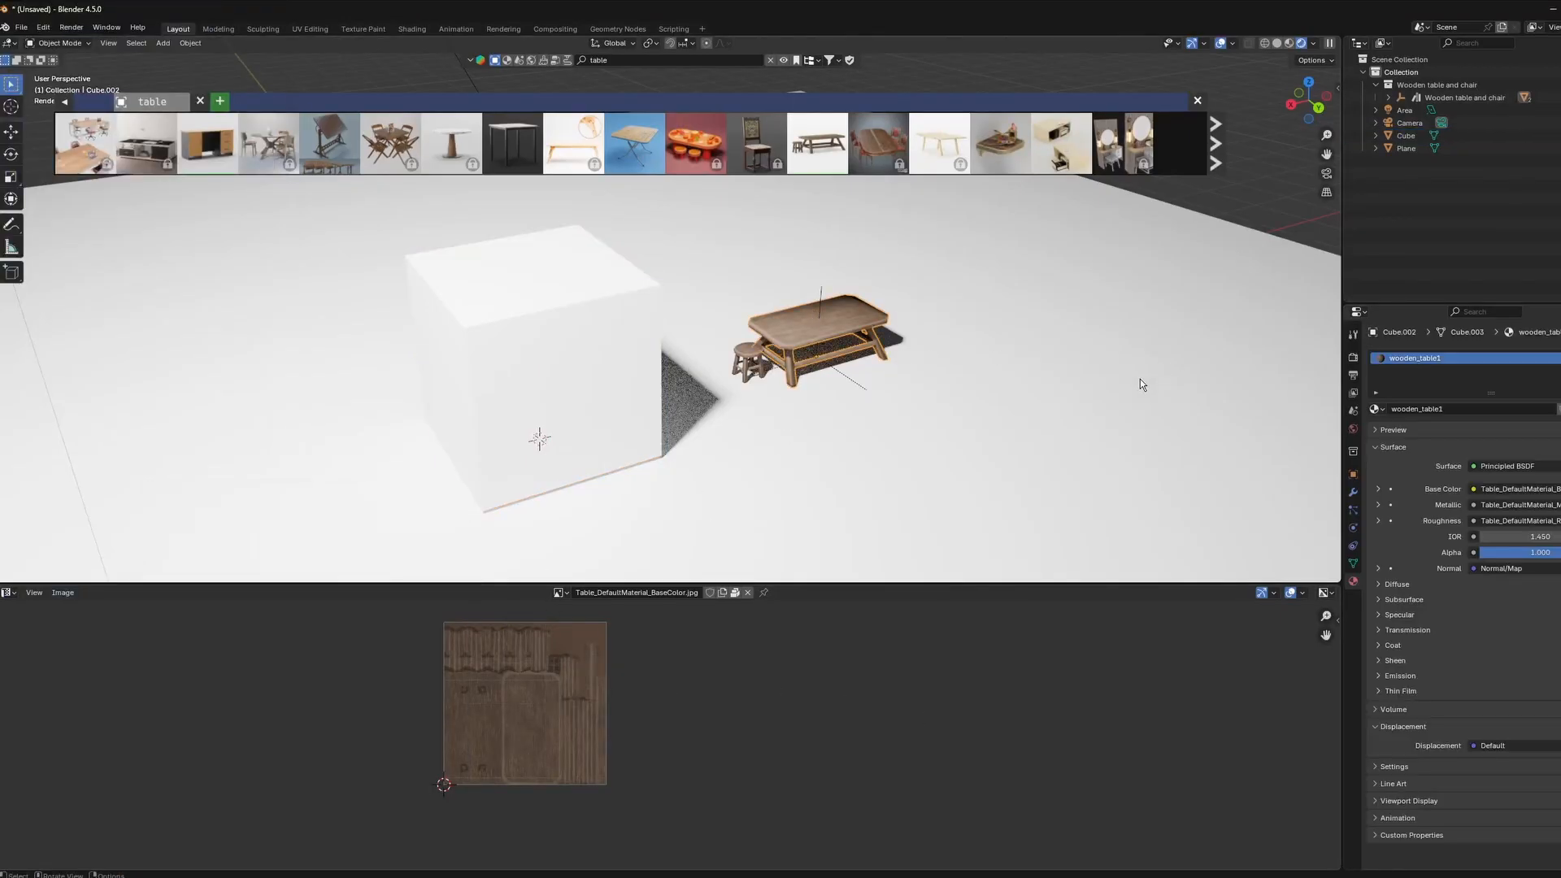
click(651, 525)
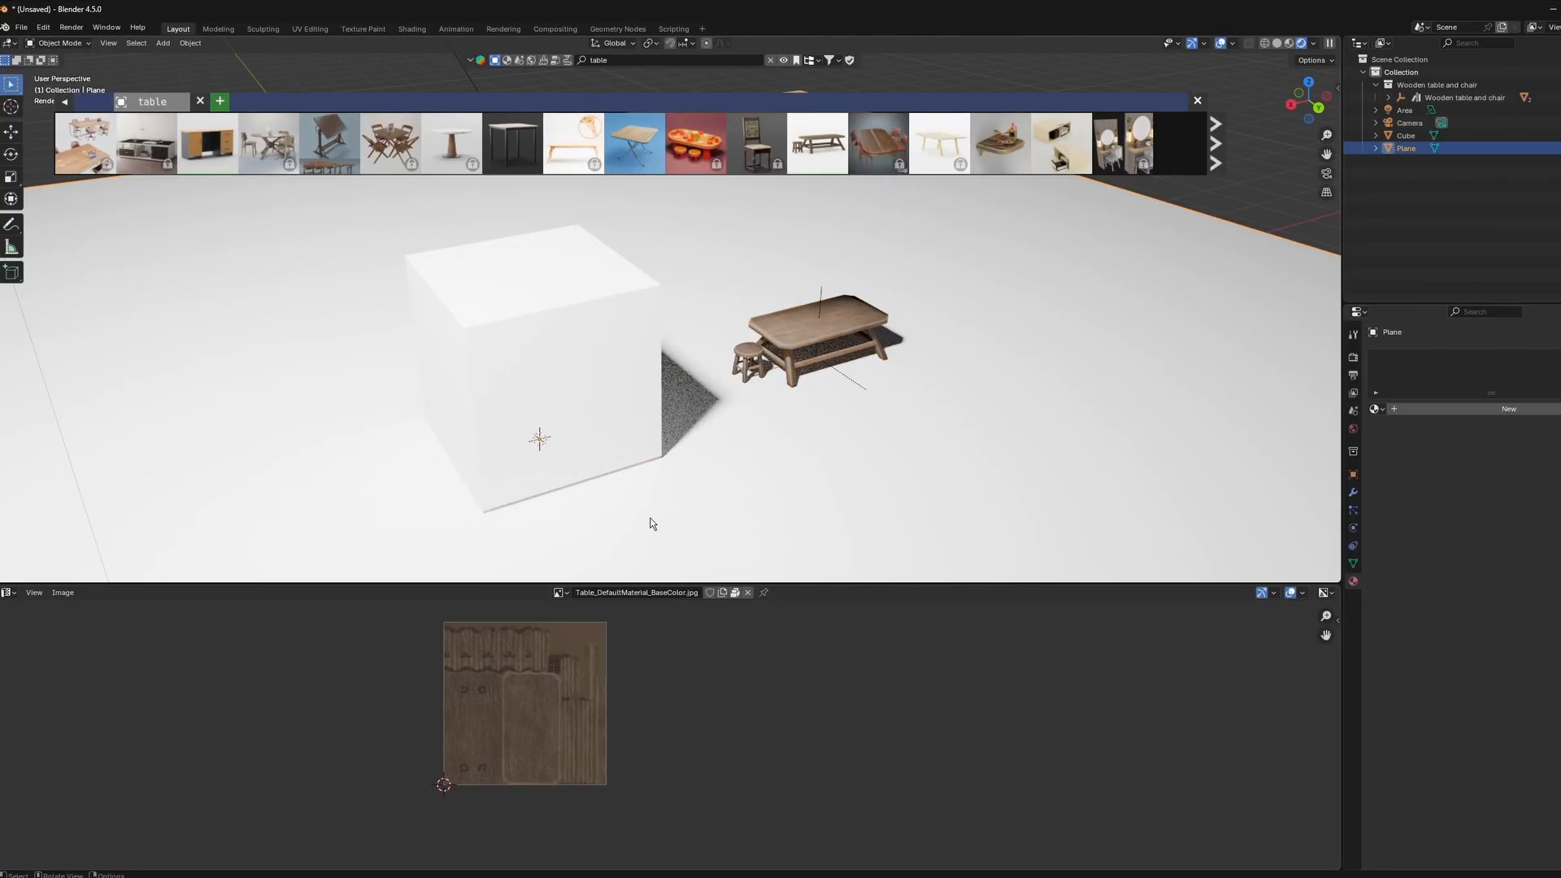
Assign the existing wooden_table1 material to the cube
click(808, 316)
click(800, 460)
click(9, 593)
click(453, 436)
click(1377, 409)
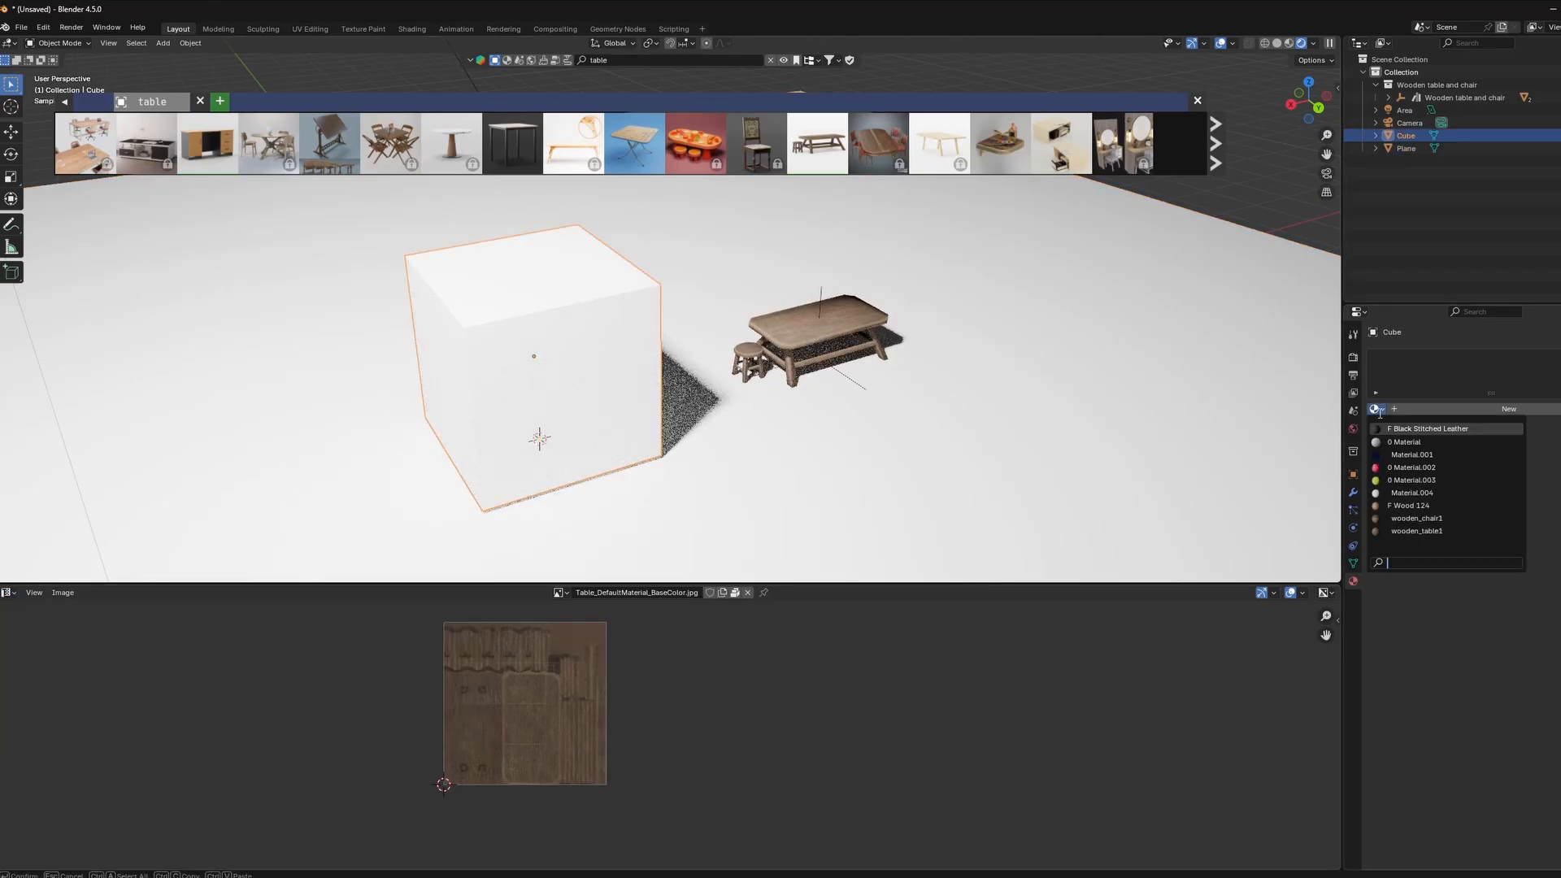
click(1428, 531)
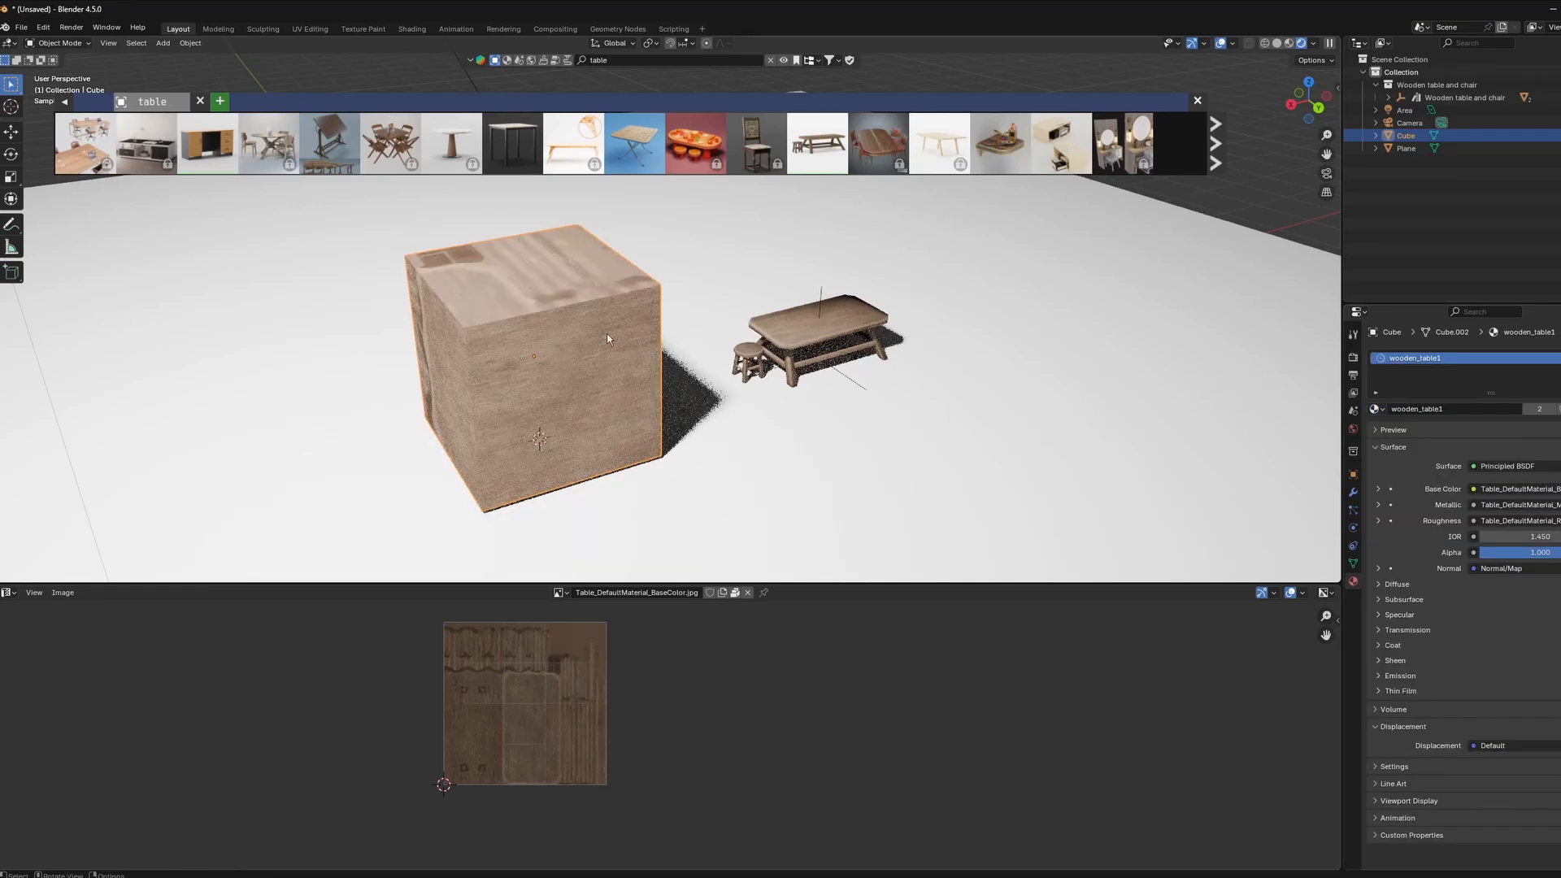
Switch the cube to Edit Mode and enlarge the UV Editor to view its UV layout over the table texture
middle_drag(491, 355, 519, 439)
middle_drag(460, 369, 414, 433)
middle_drag(678, 439, 701, 346)
key(Tab)
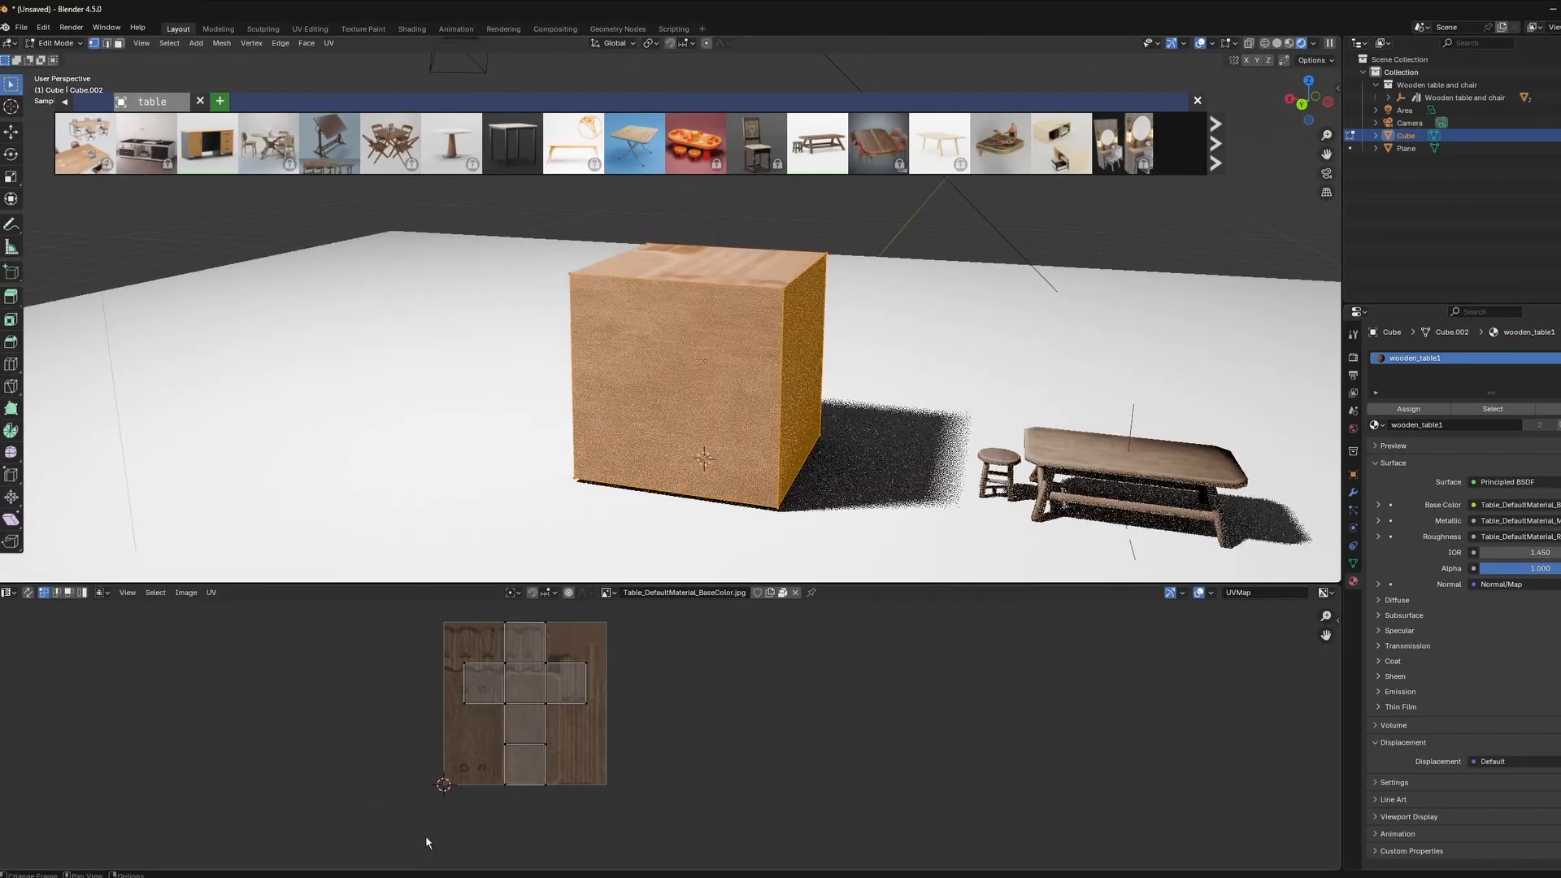
scroll(376, 707, up, 6)
scroll(377, 712, down, 4)
middle_drag(404, 715, 456, 739)
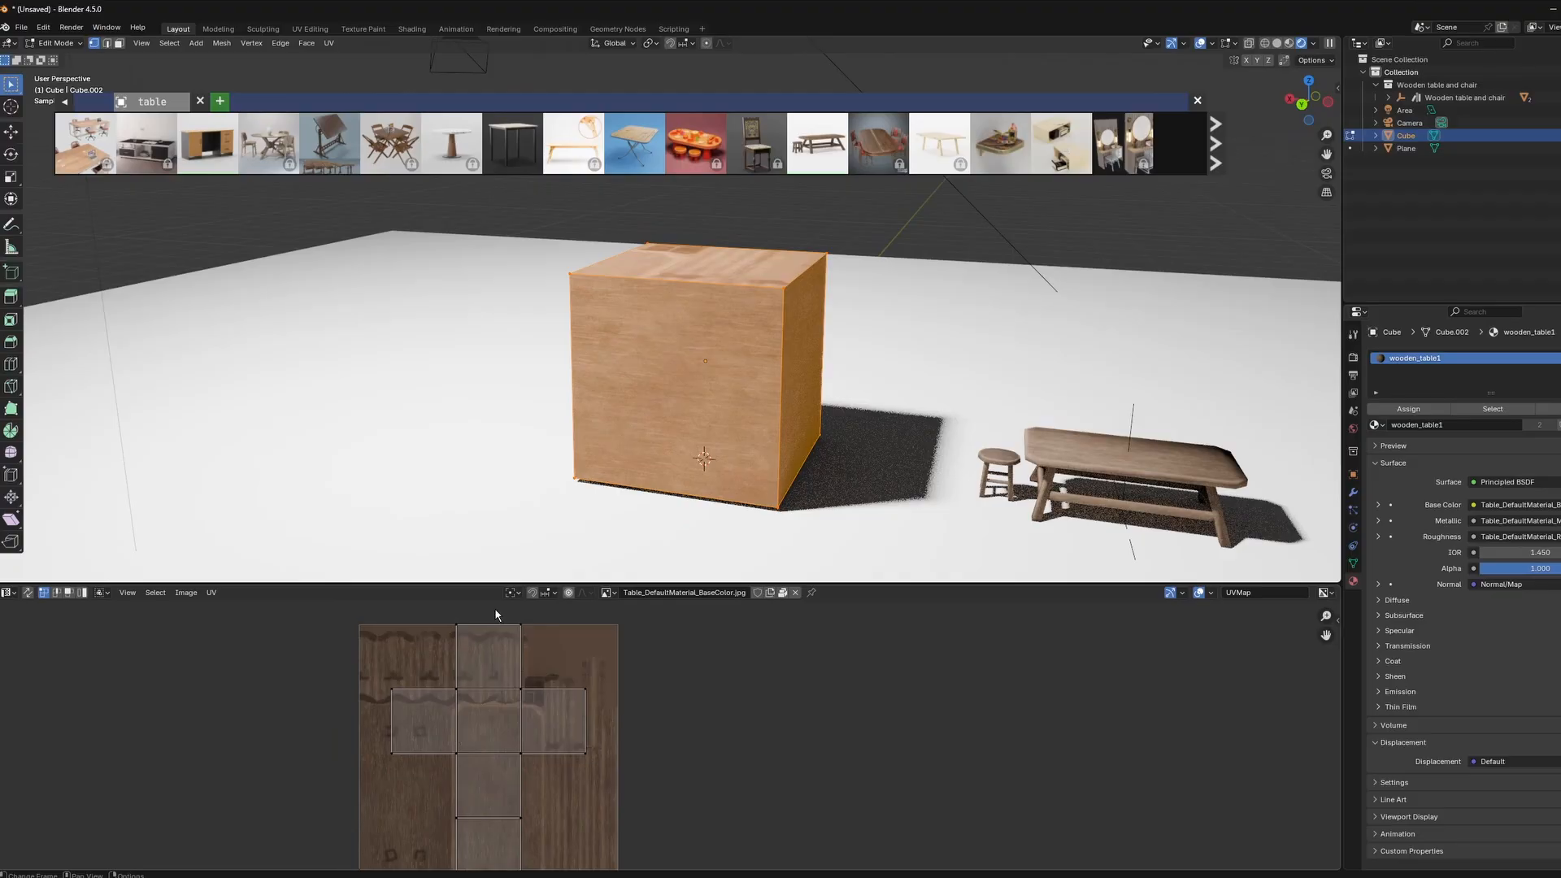
drag(484, 585, 484, 487)
scroll(453, 624, up, 2)
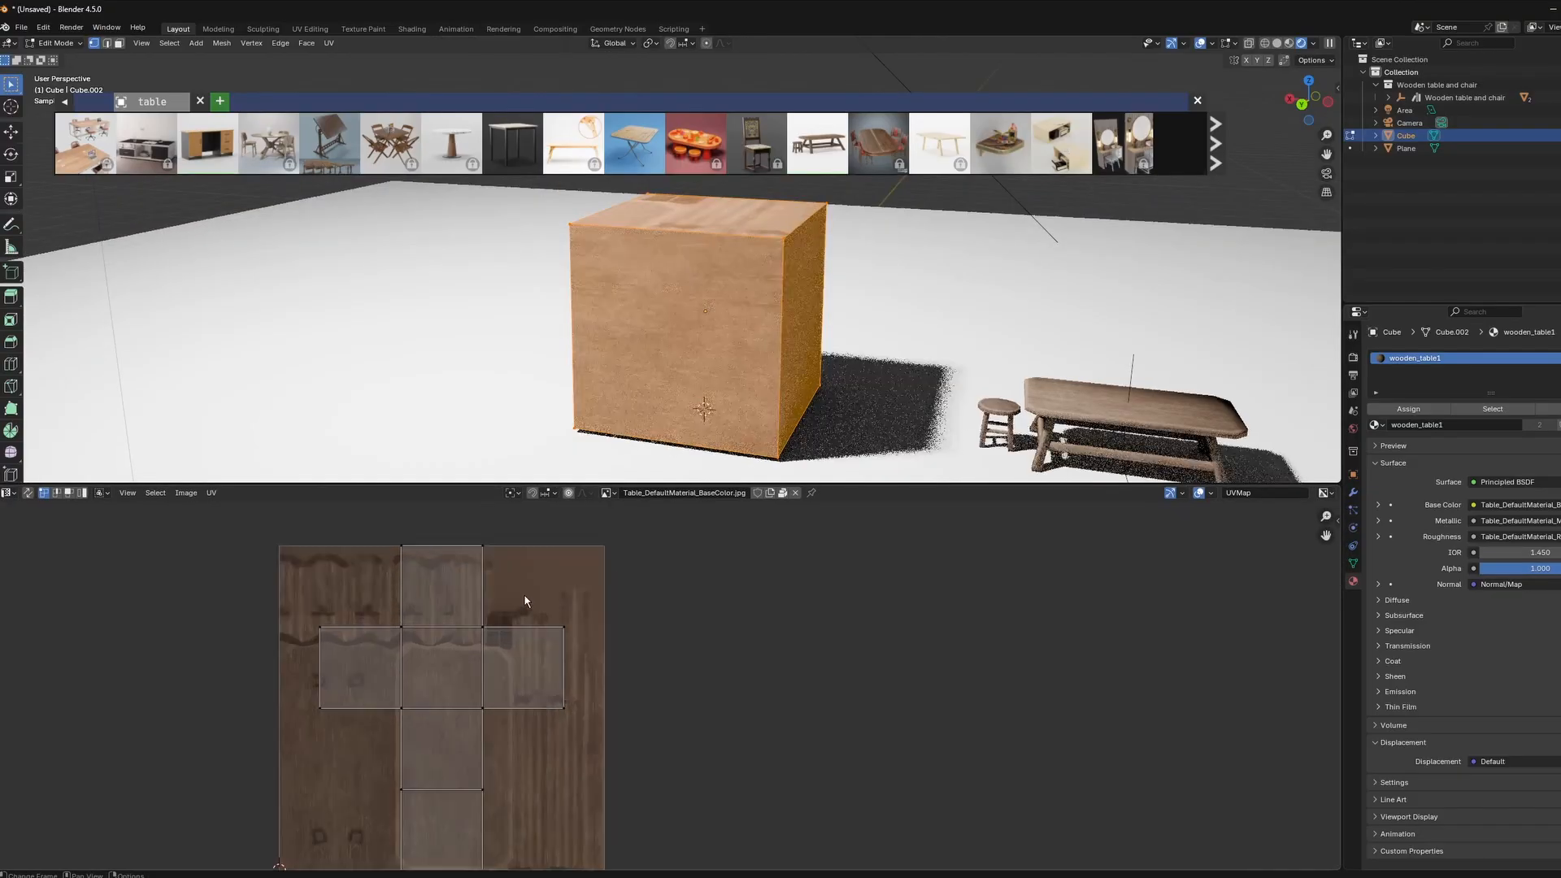
scroll(539, 543, down, 3)
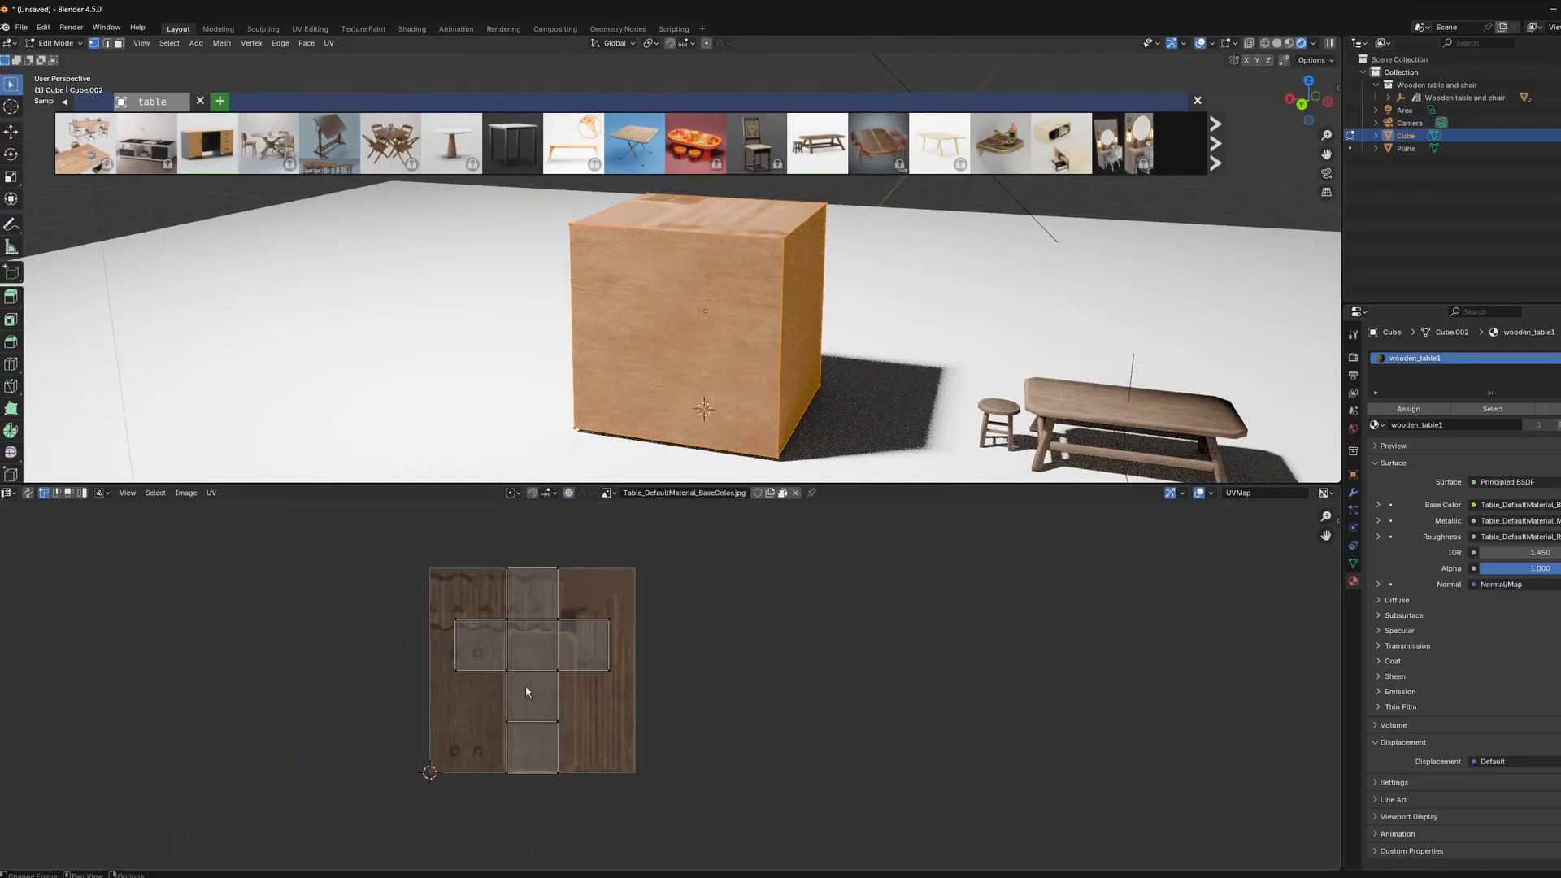
Select all of the cube's UVs and scale them down to about a third of their size
key(a)
scroll(534, 710, up, 1)
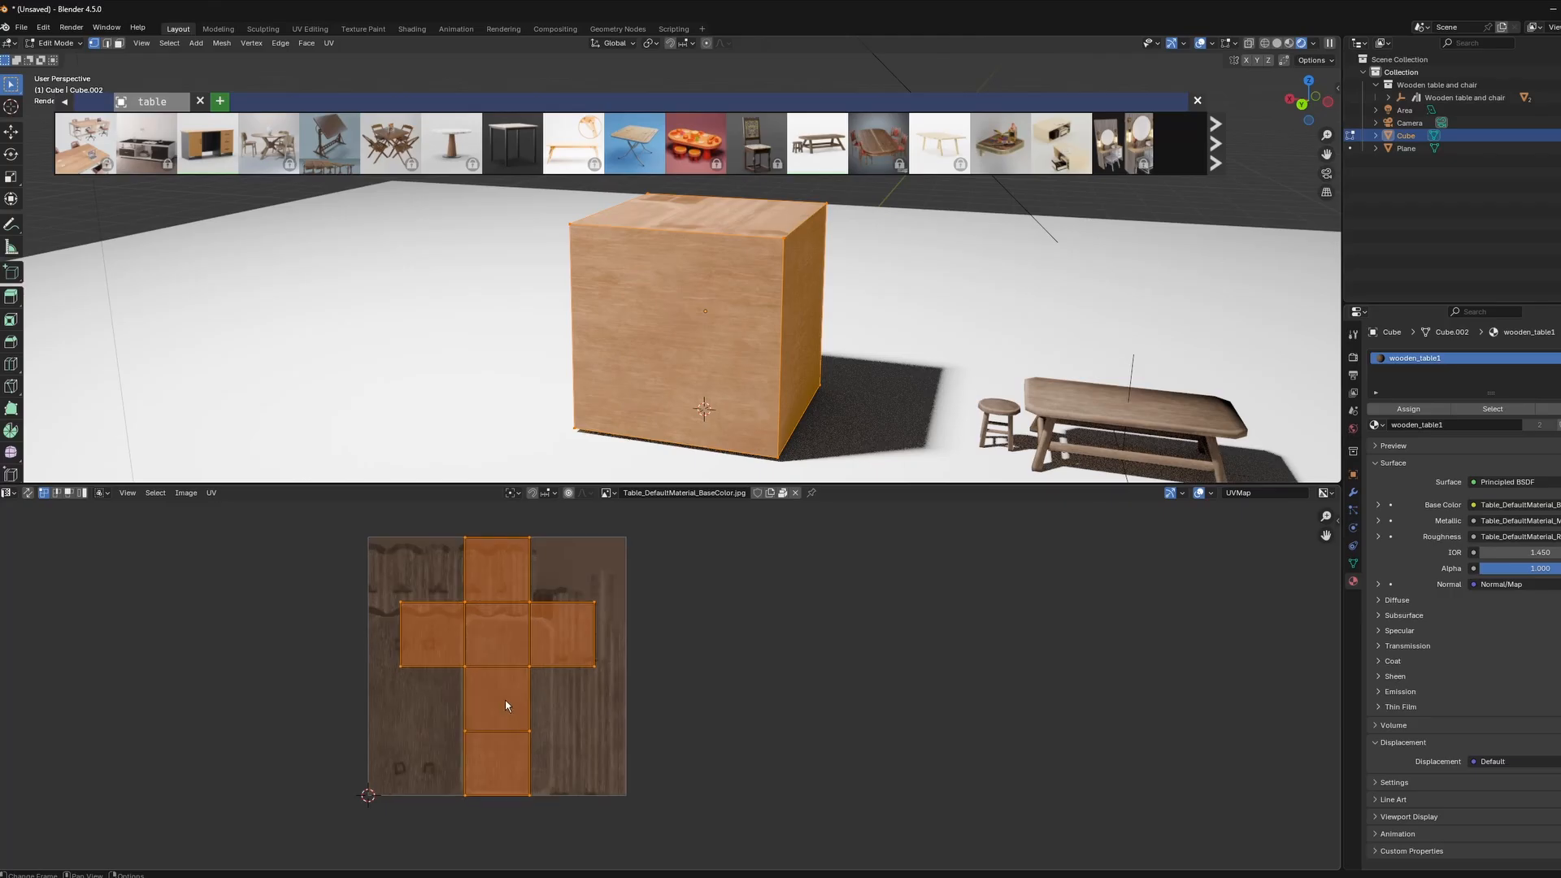
middle_drag(549, 549, 418, 551)
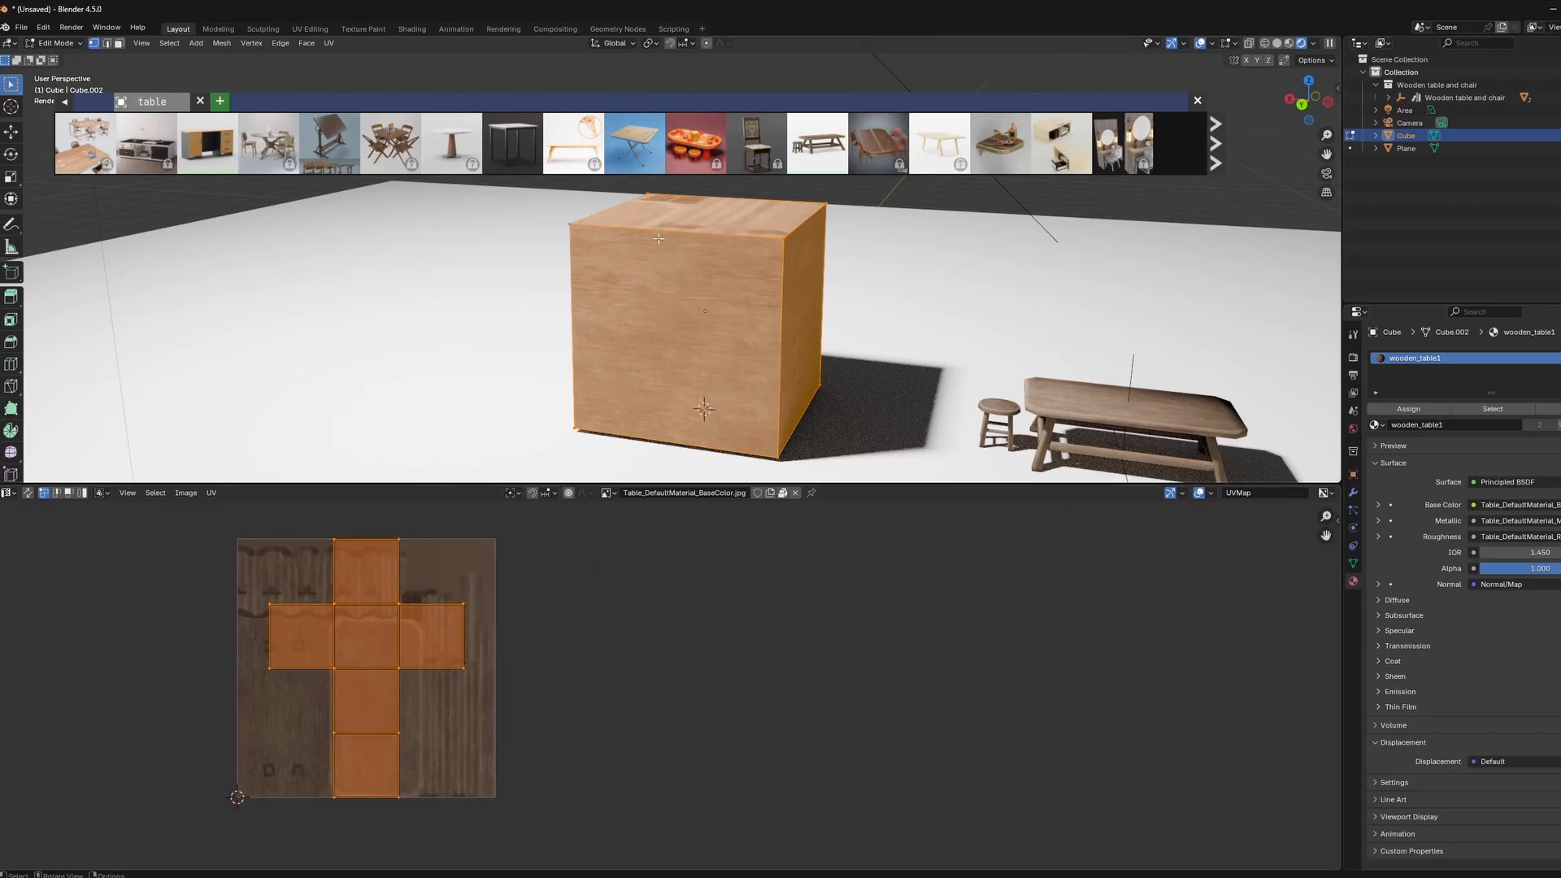
key(s)
click(363, 700)
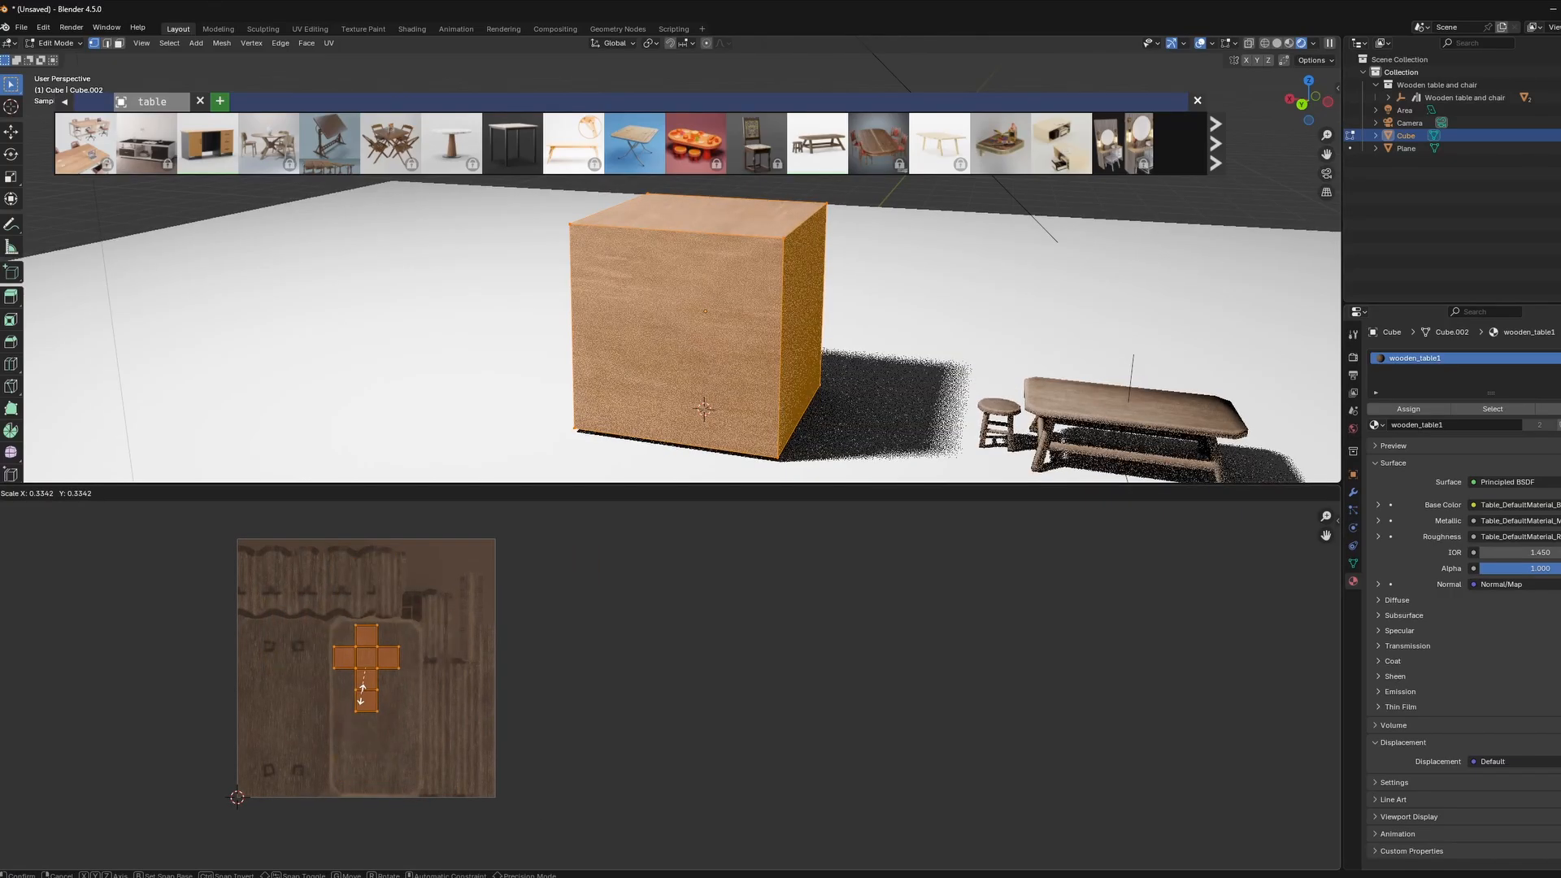
Move the cube's UVs within the tabletop area of the texture, enlarge them slightly and return to Object Mode
key(g)
click(370, 721)
key(s)
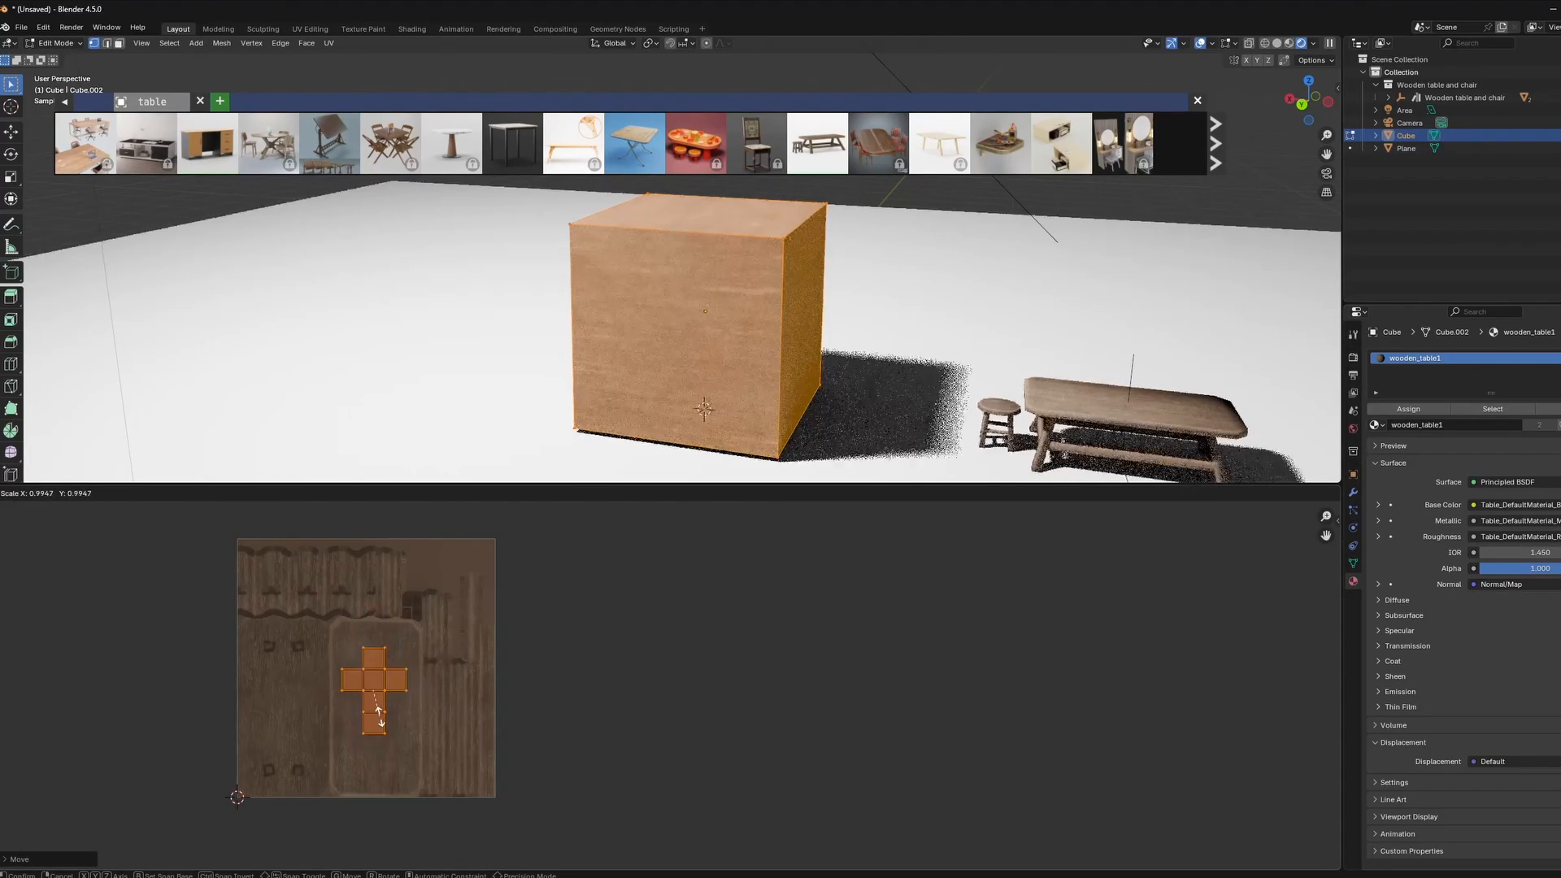
click(385, 730)
key(g)
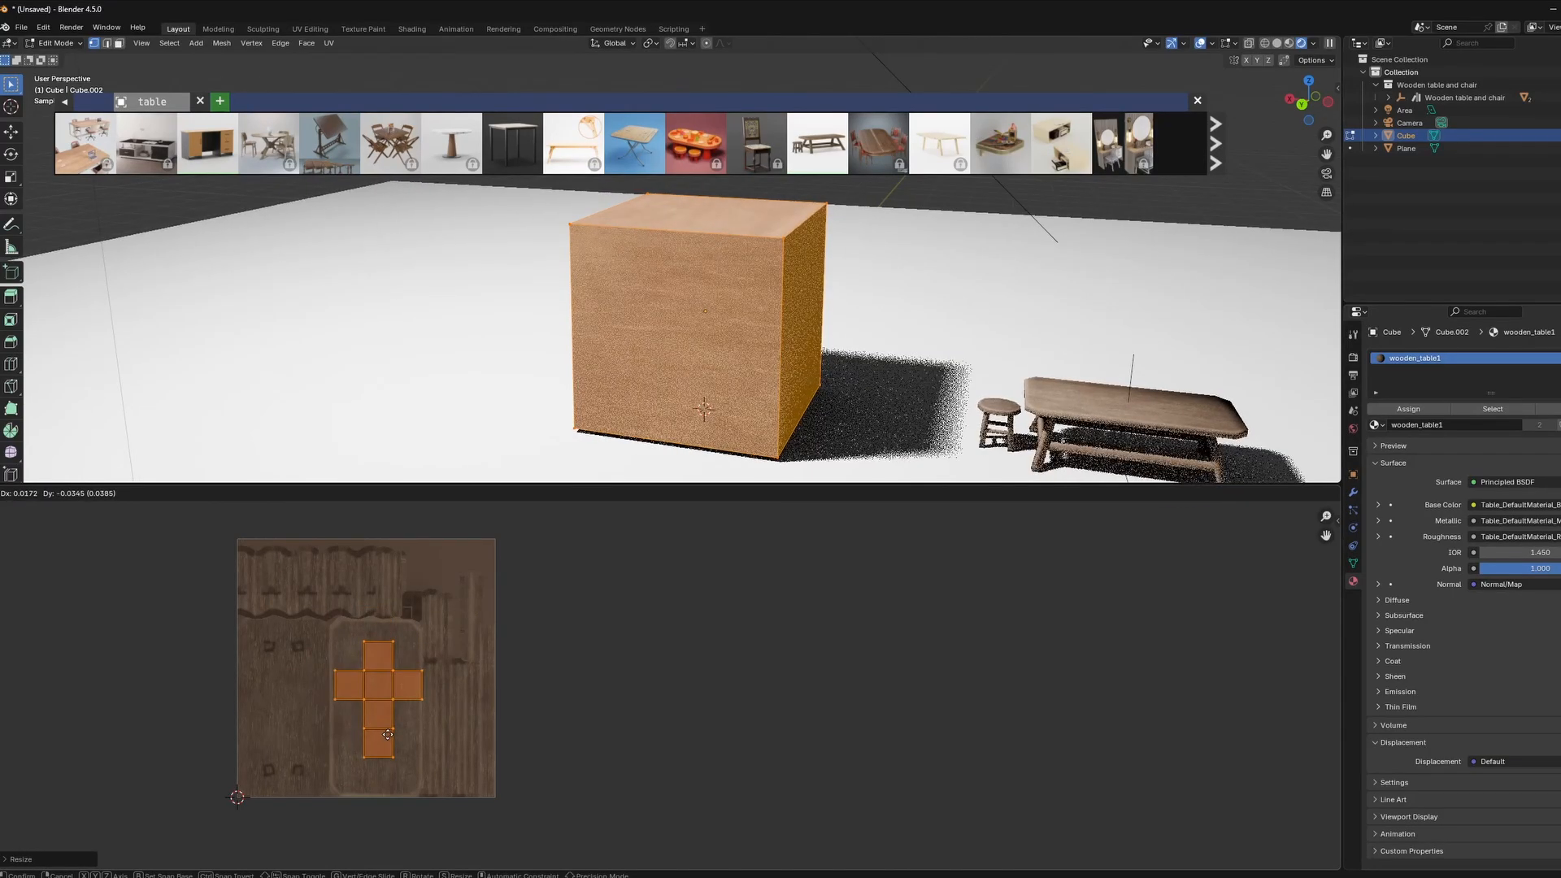
click(388, 739)
key(alt+a)
key(Tab)
middle_drag(652, 341, 747, 356)
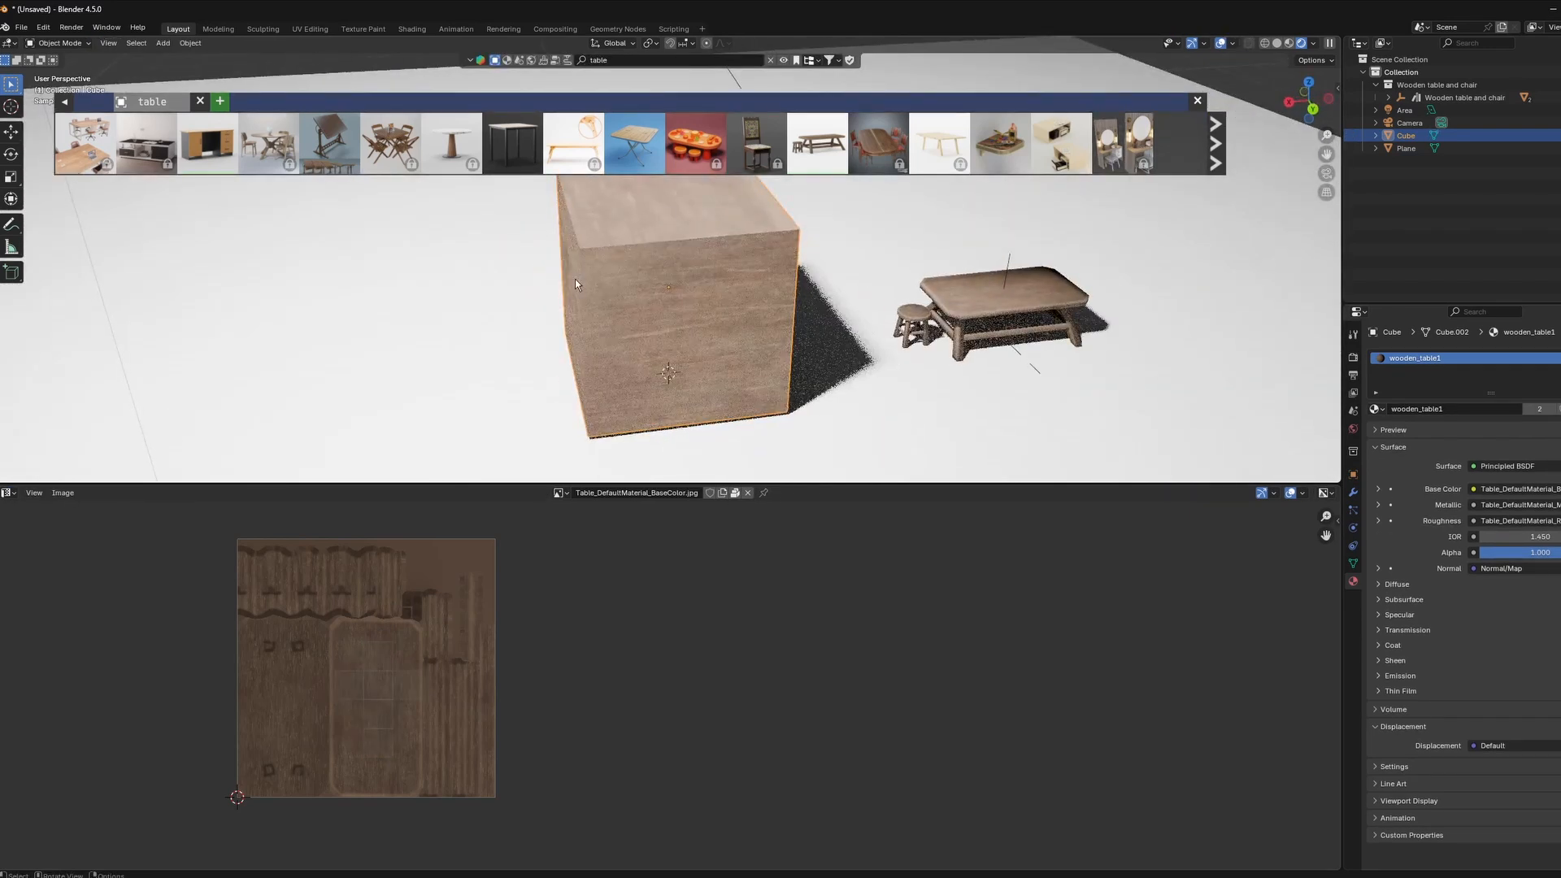
Reopen the cube in Edit Mode and remap all its UVs with Project from View at the current perspective angle
scroll(394, 724, up, 5)
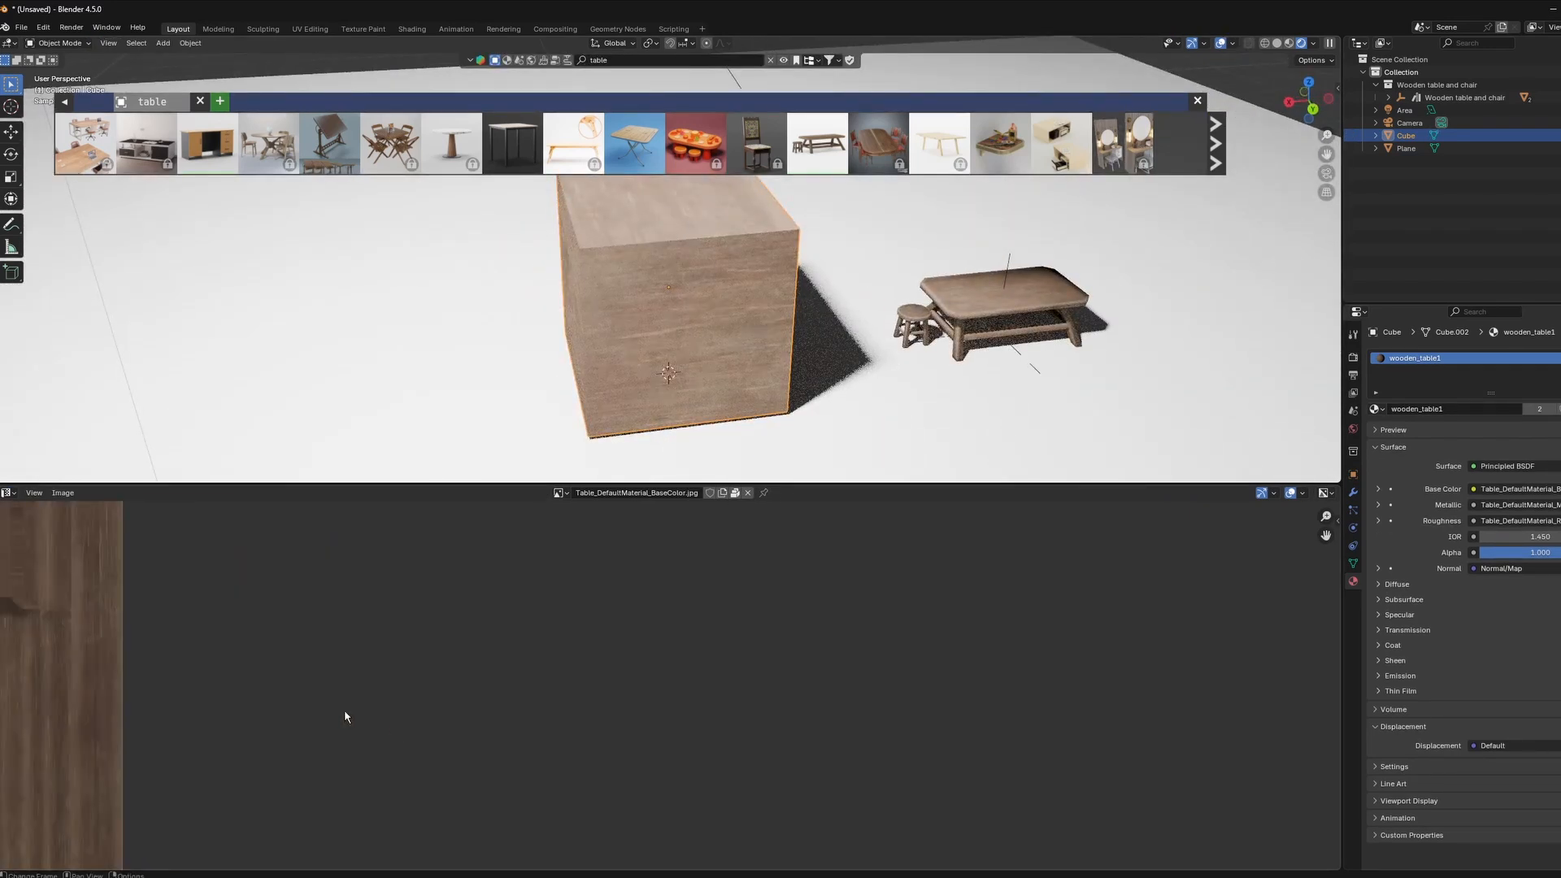
middle_drag(122, 738, 574, 626)
scroll(573, 627, down, 3)
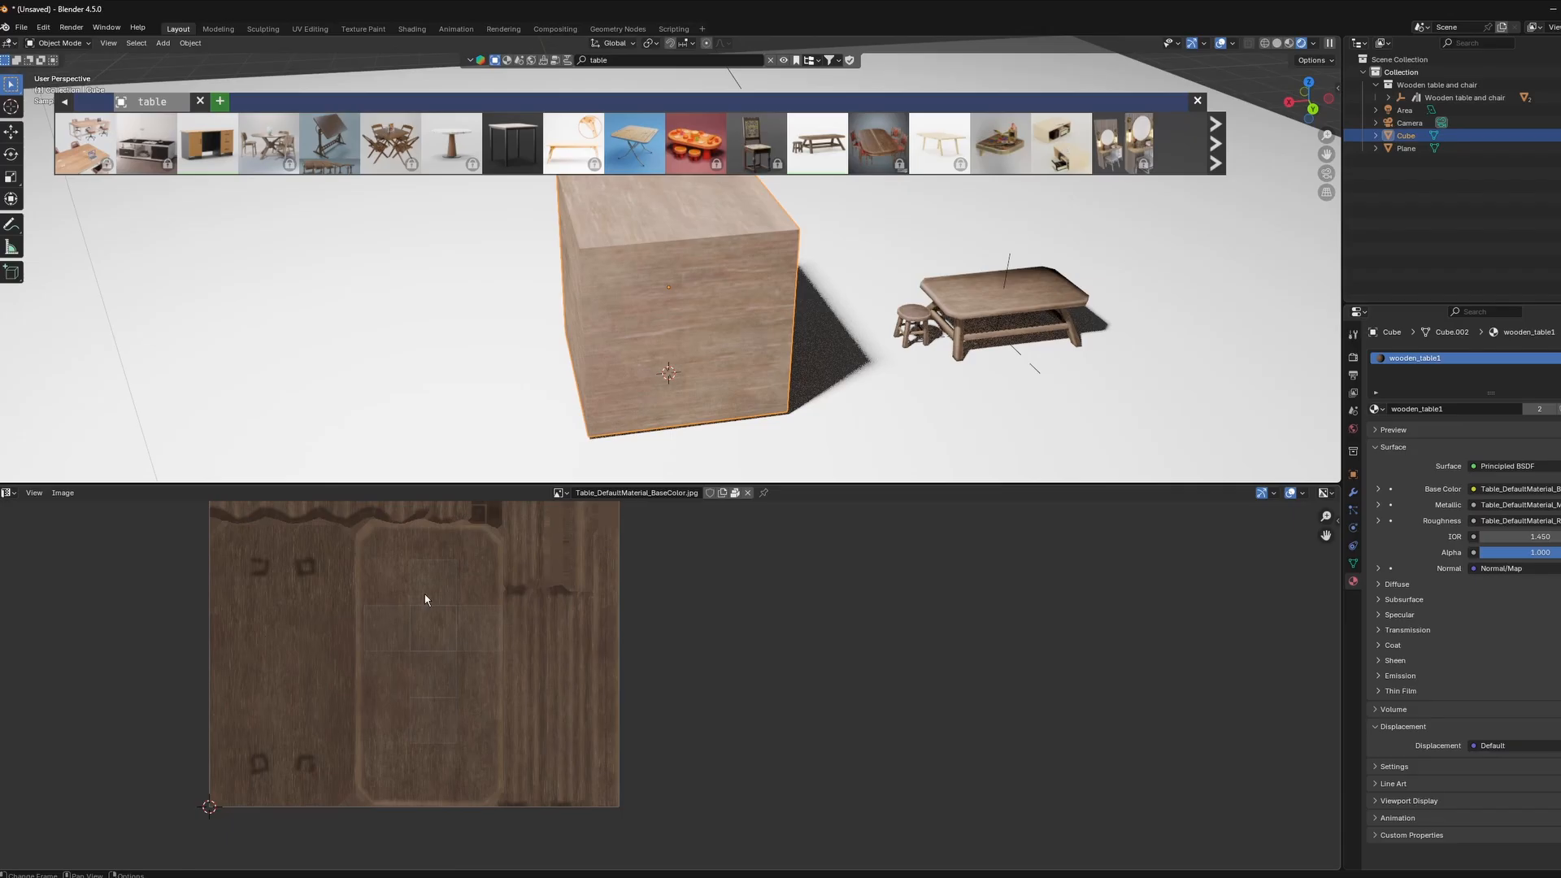
key(Tab)
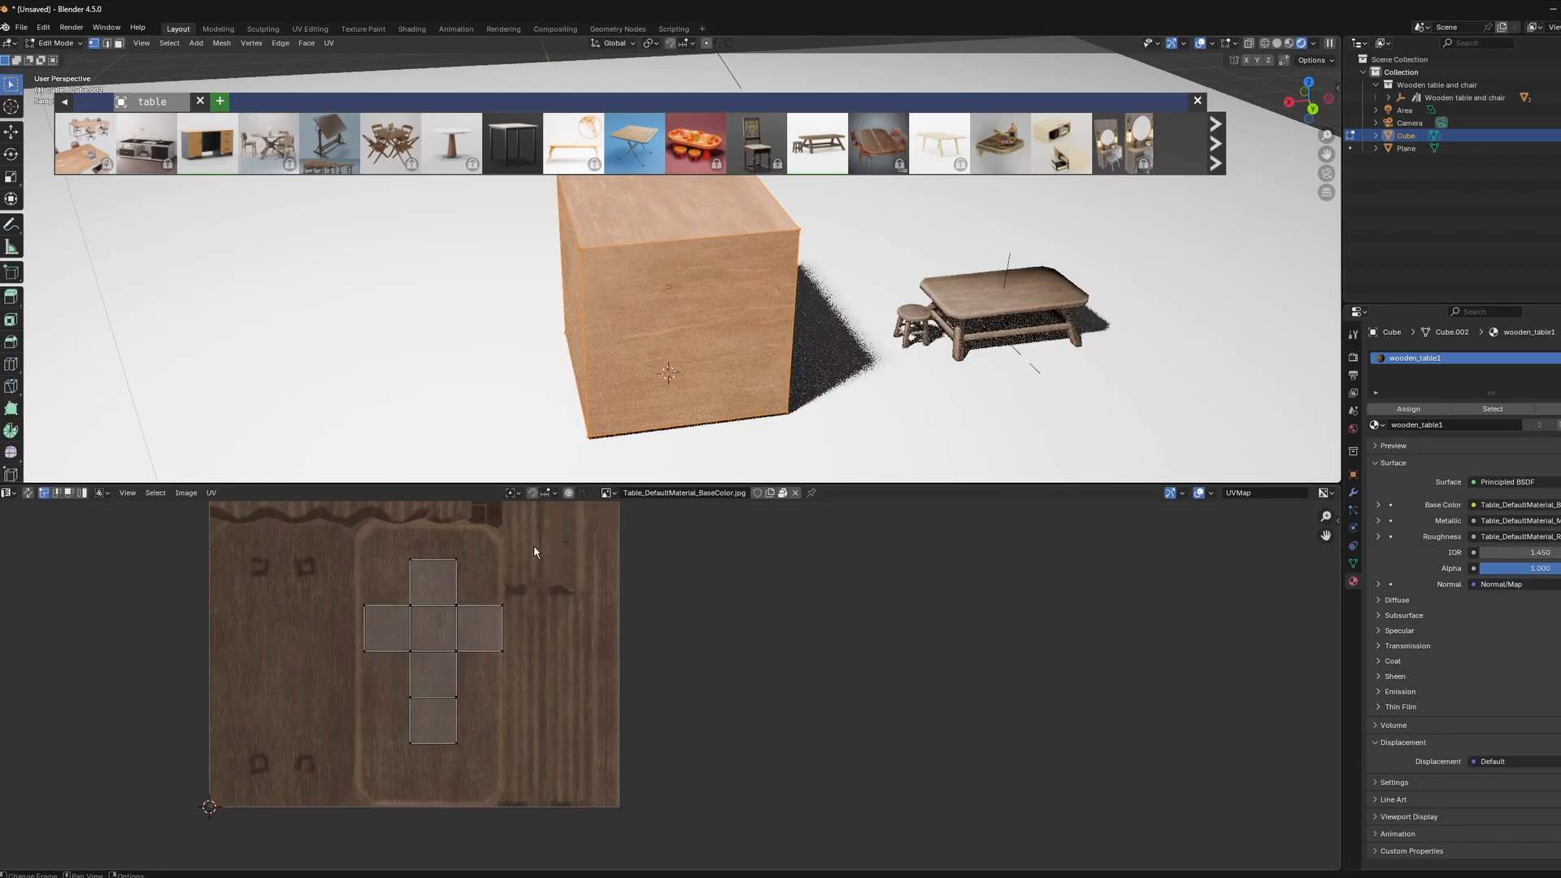
drag(555, 537, 340, 782)
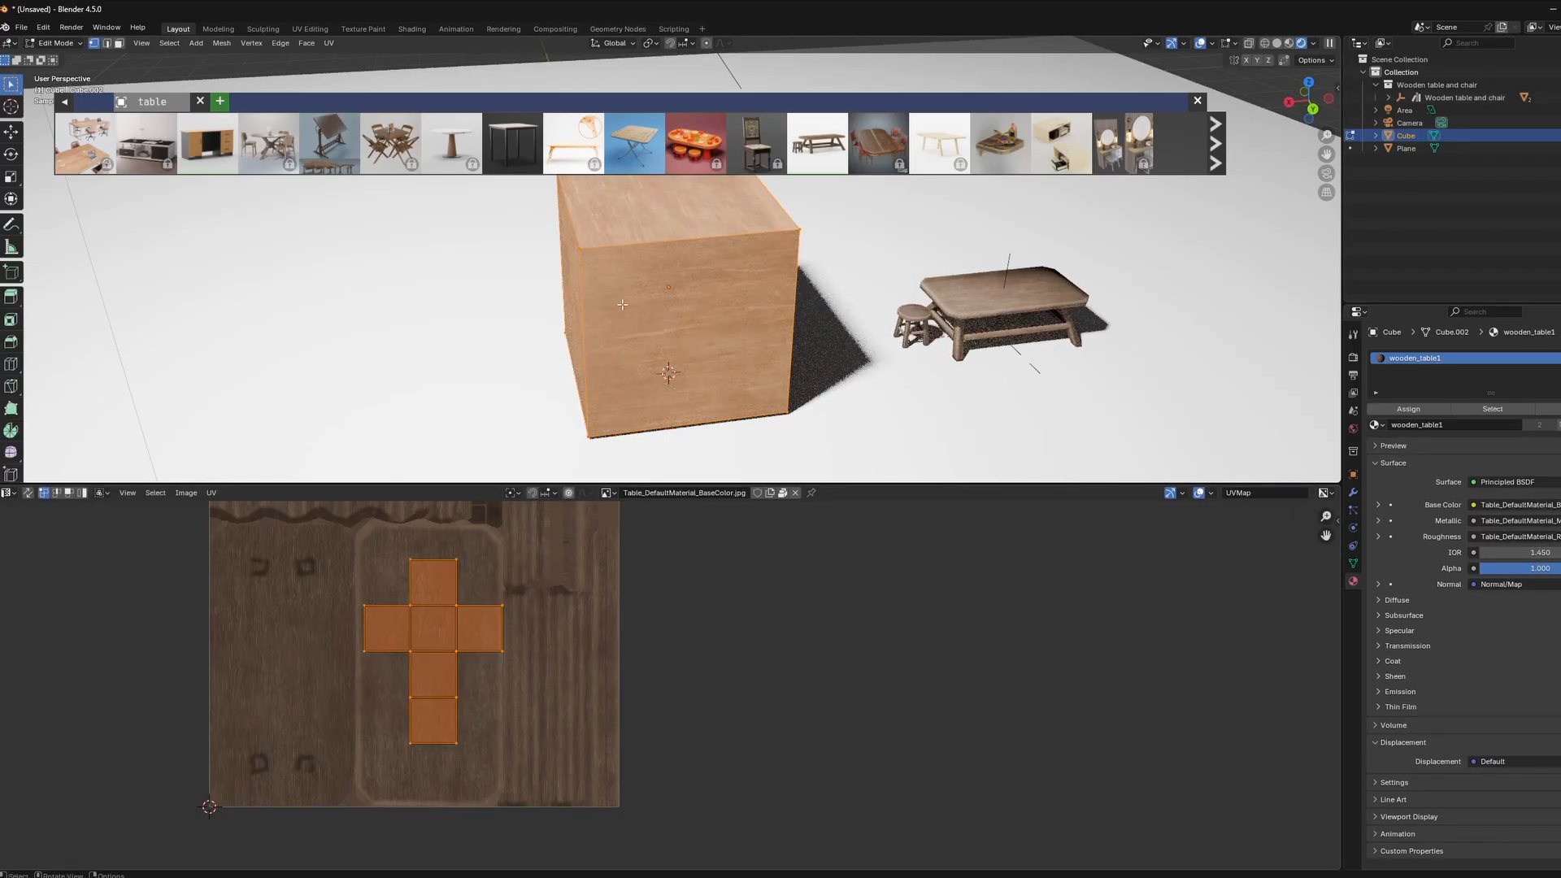
key(u)
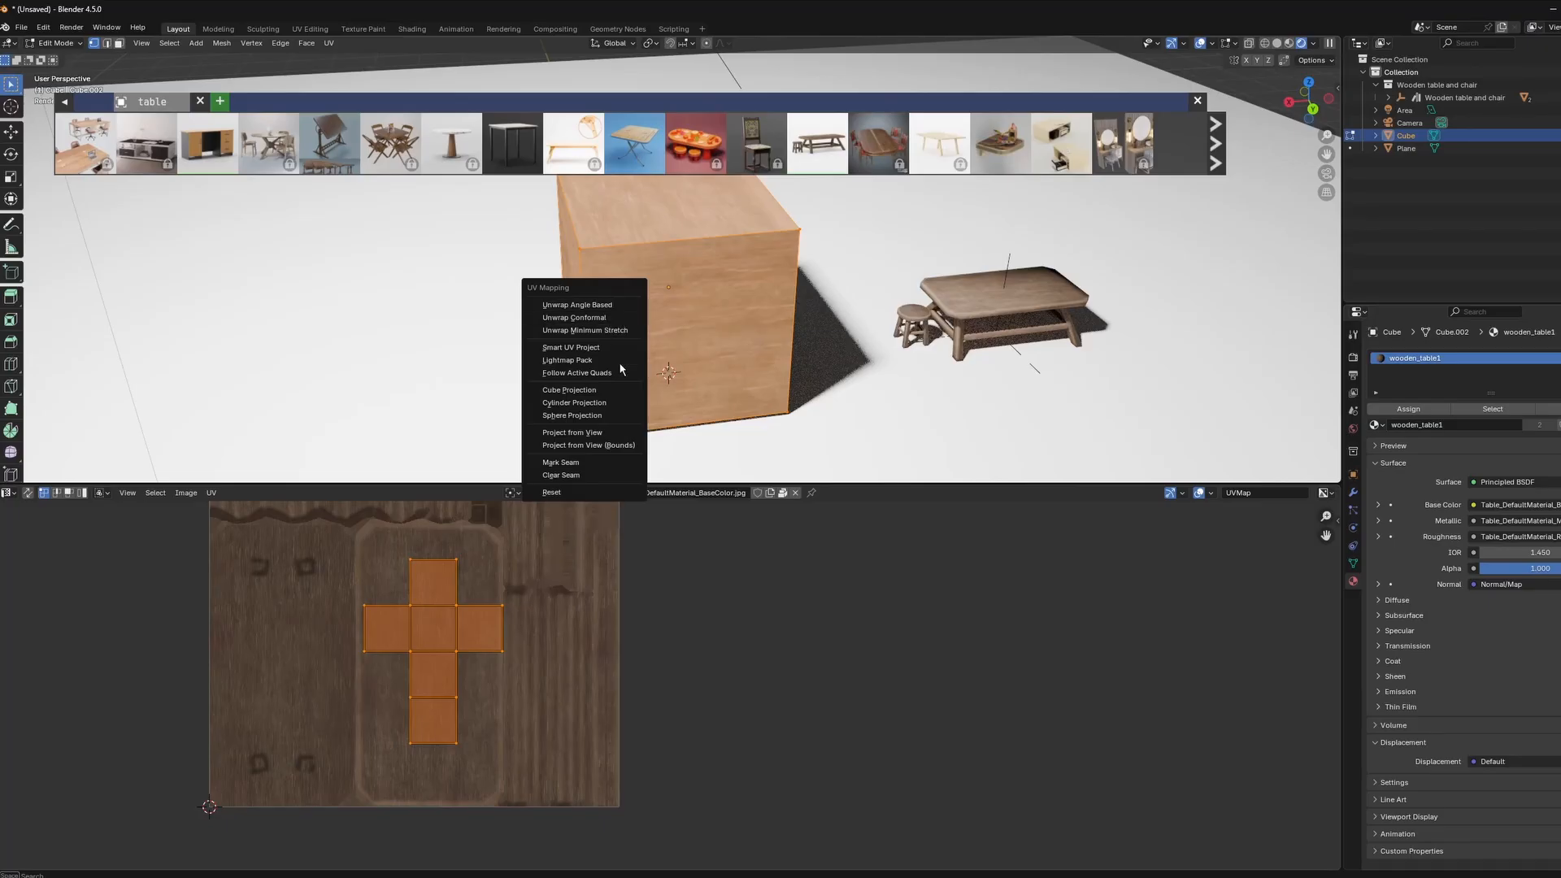
click(623, 434)
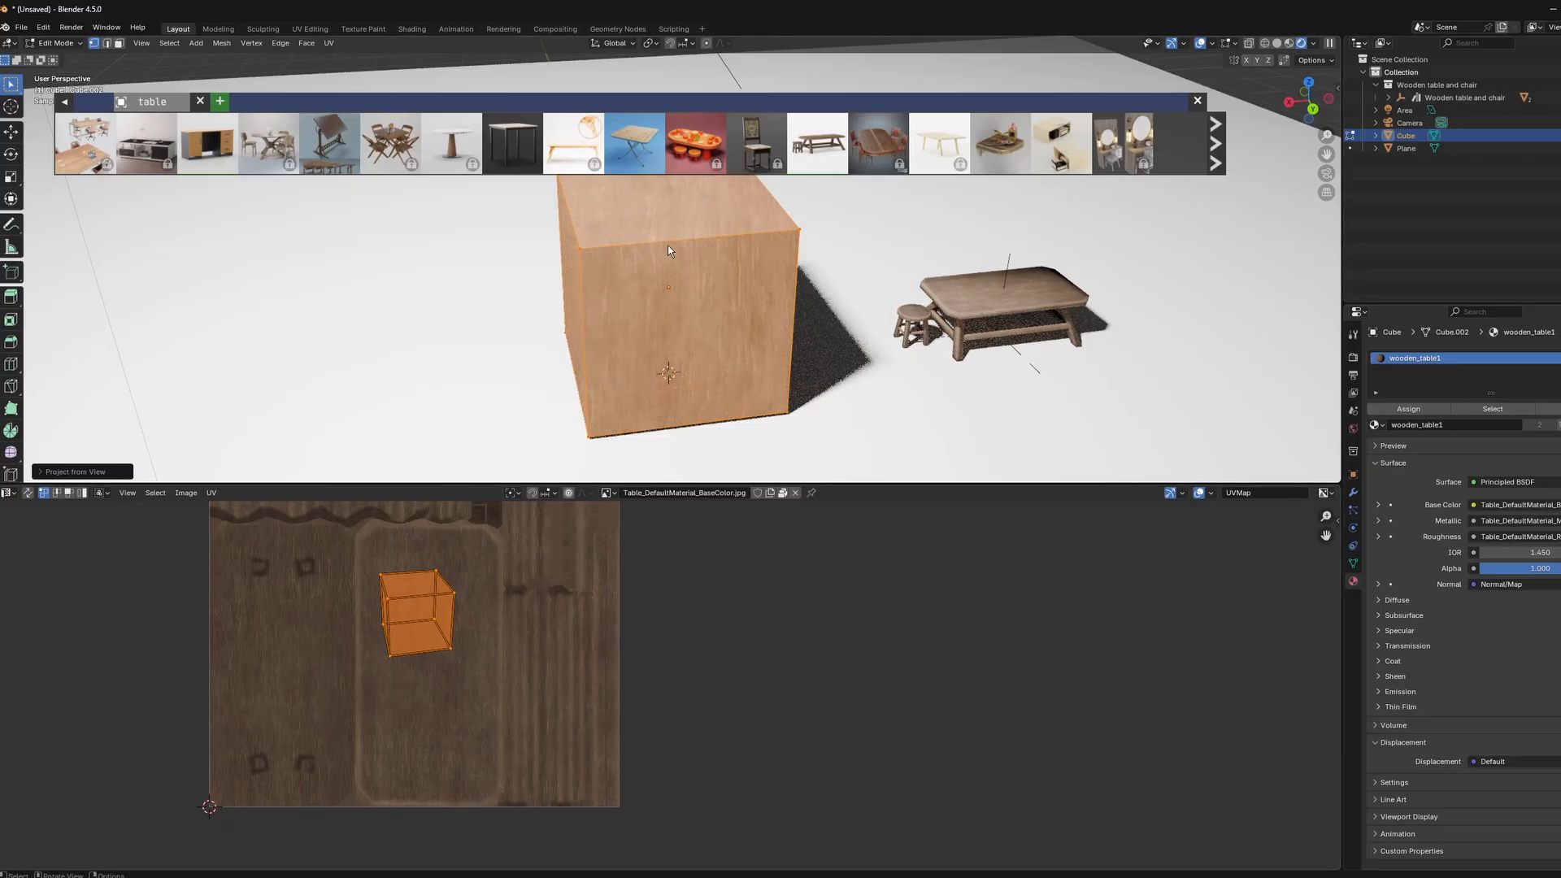
Align the viewport to the back orthographic view and remap the cube's UVs with Project from View
click(1314, 110)
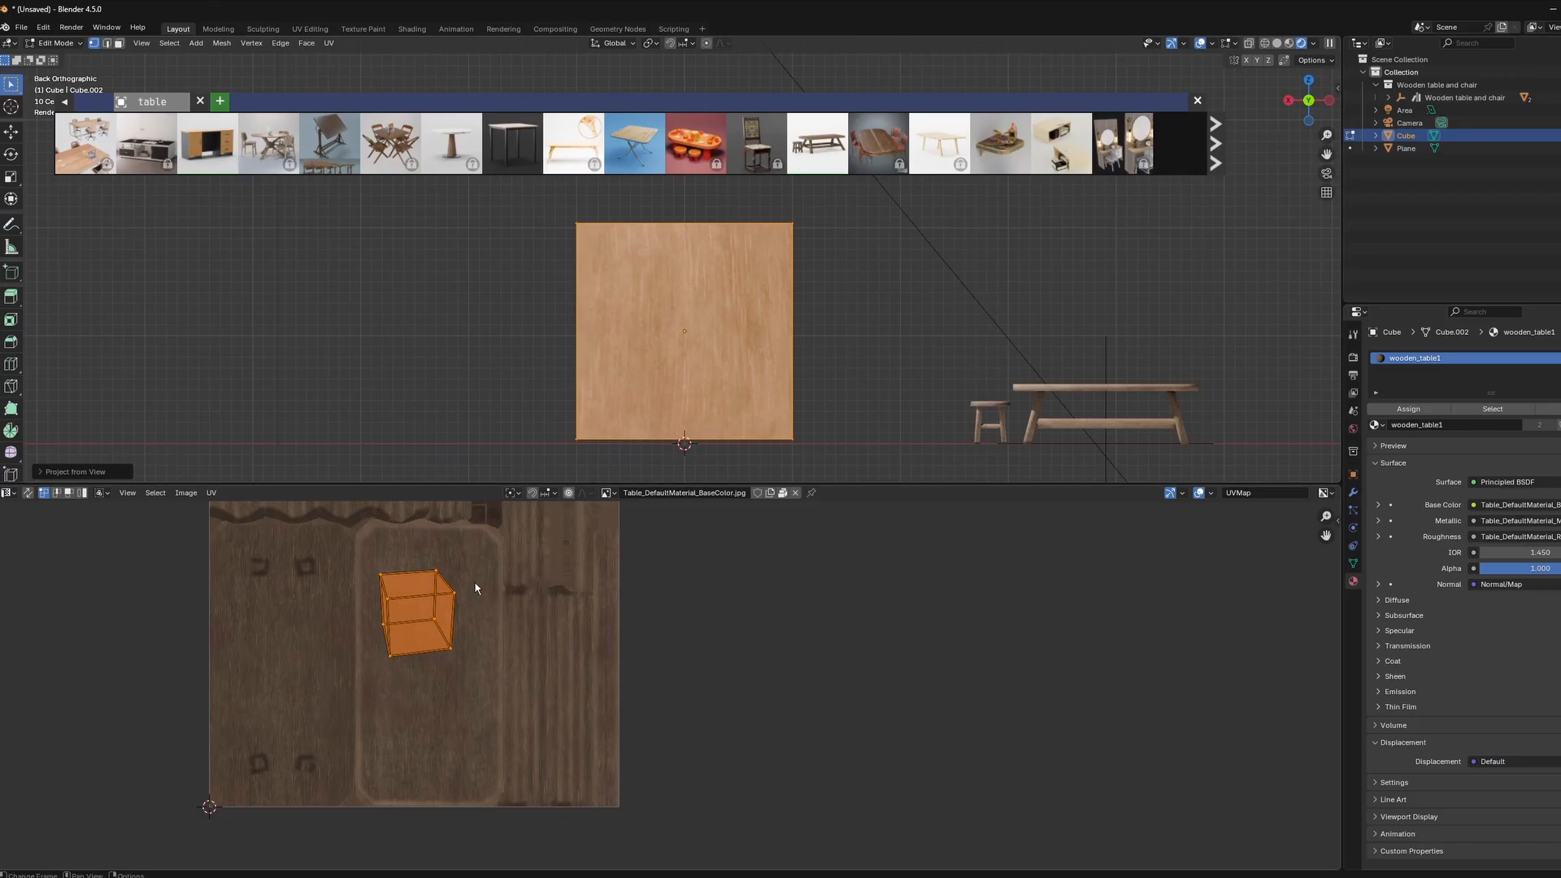
drag(483, 541, 269, 724)
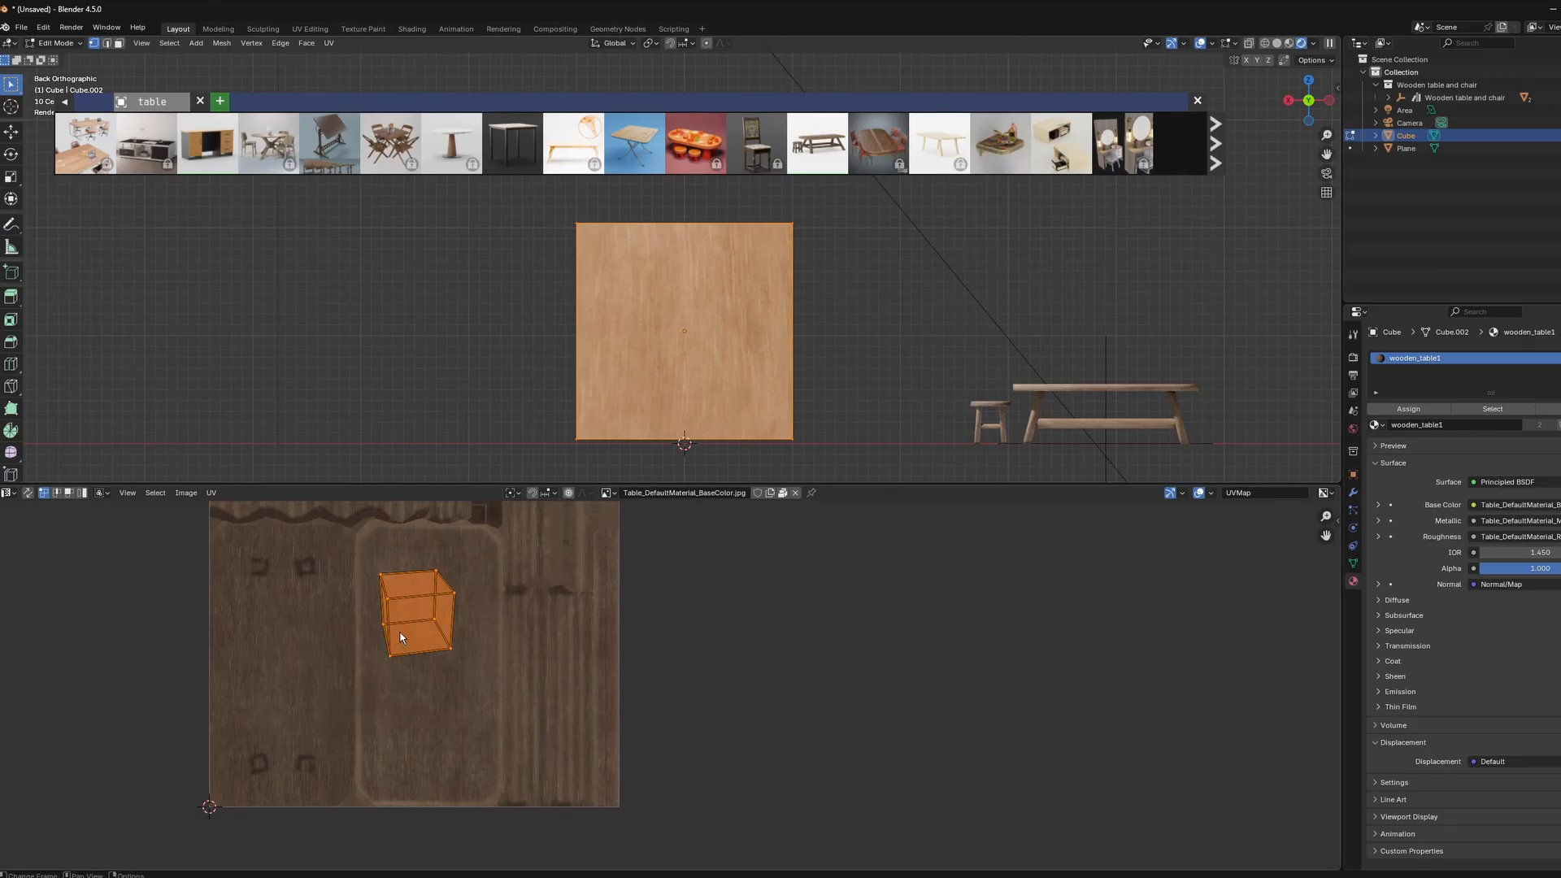
key(u)
click(704, 352)
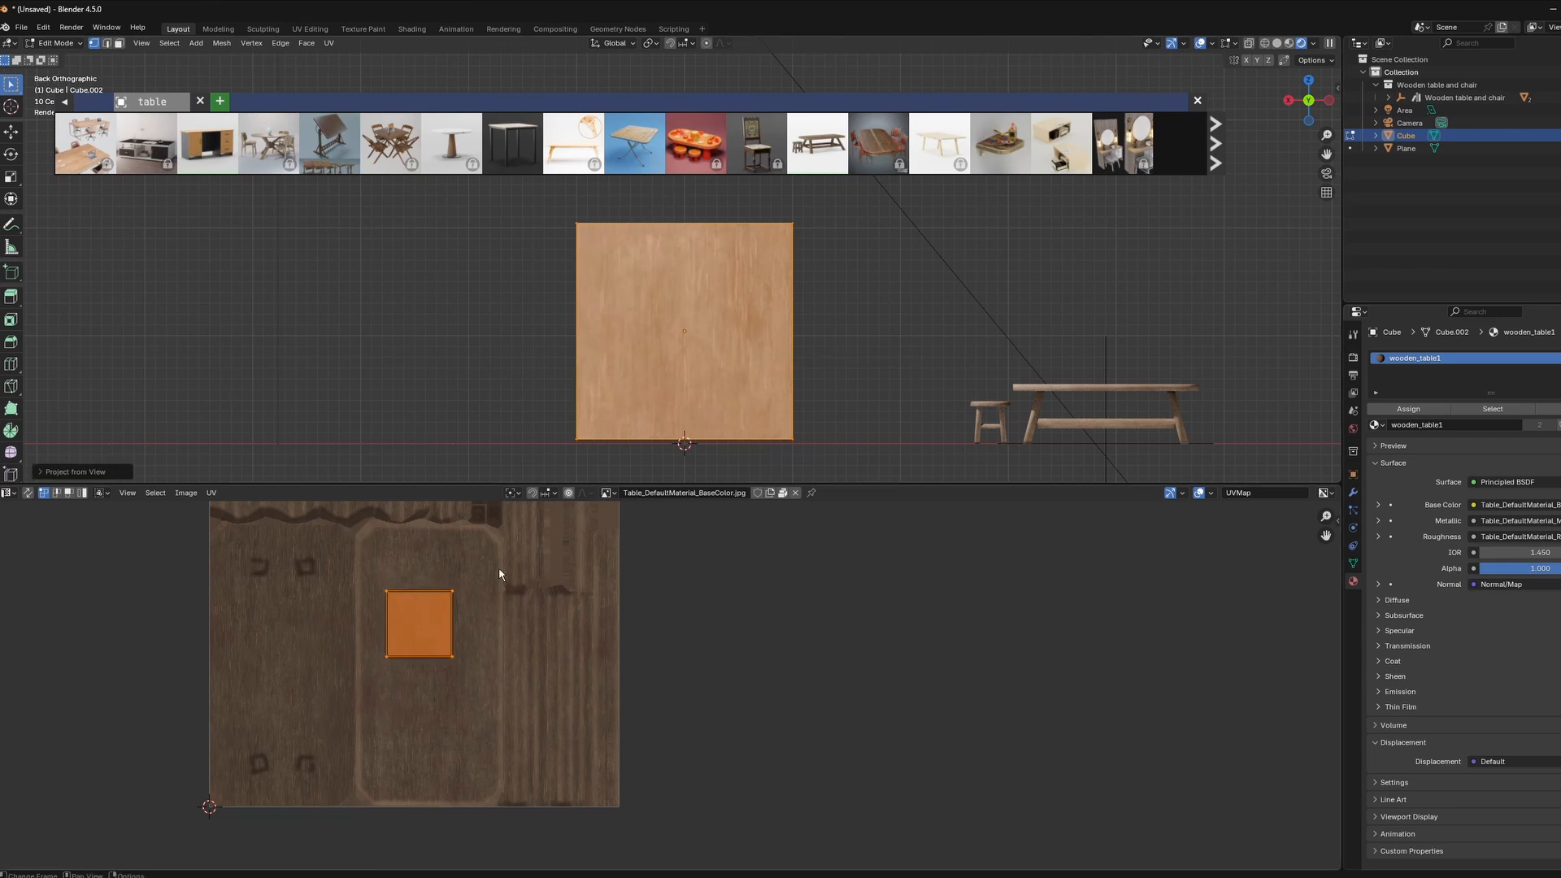
Scale up the square UV projection to nearly the tabletop's width, place it within the tabletop texture and deselect it
drag(499, 574, 372, 716)
key(s)
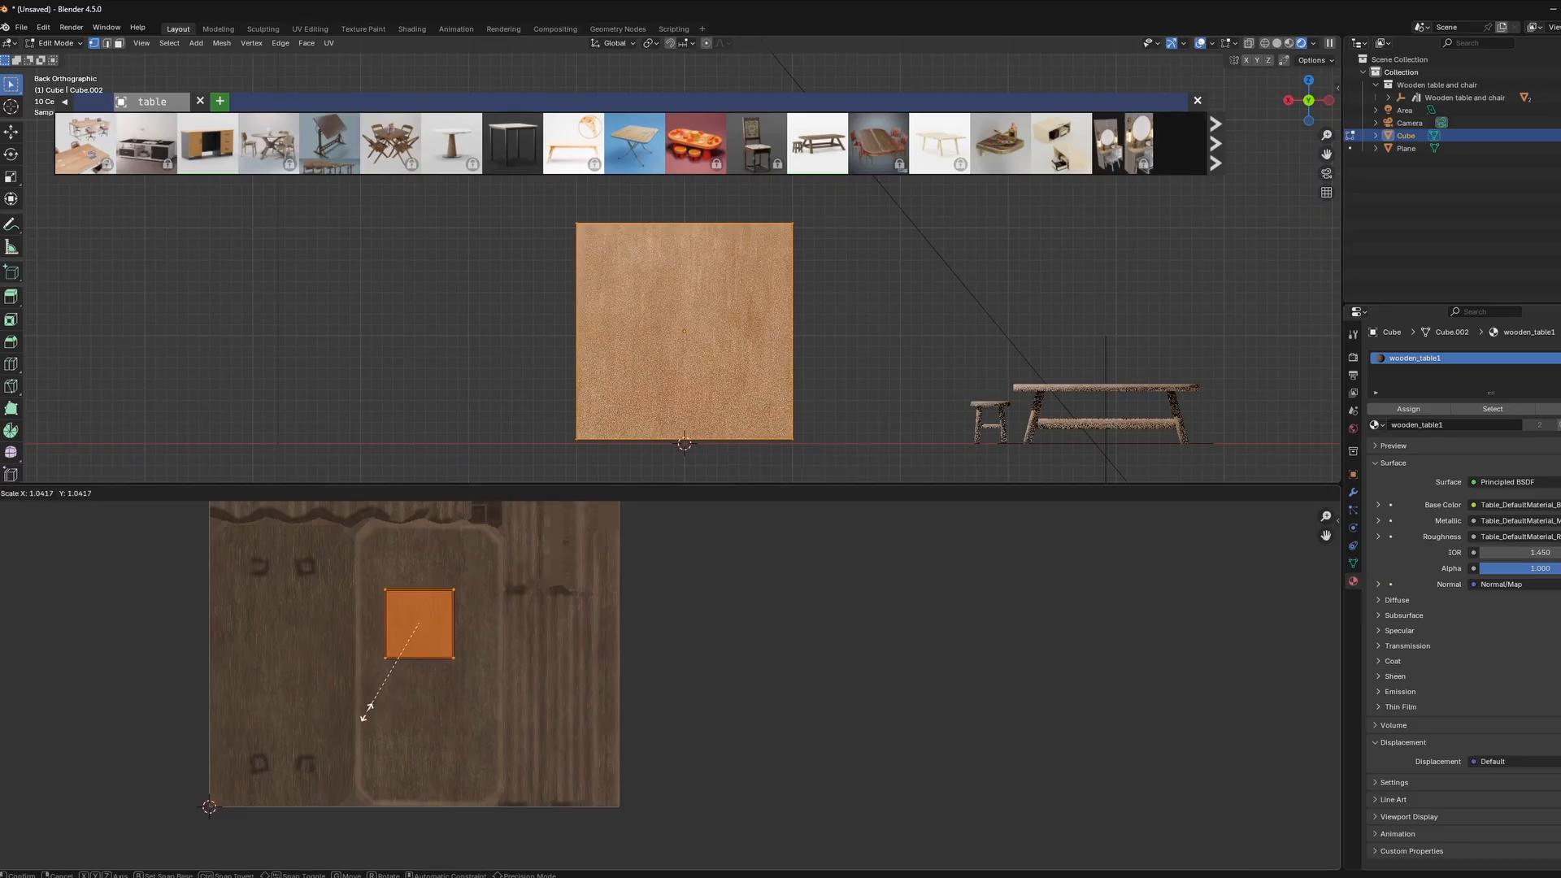
click(291, 755)
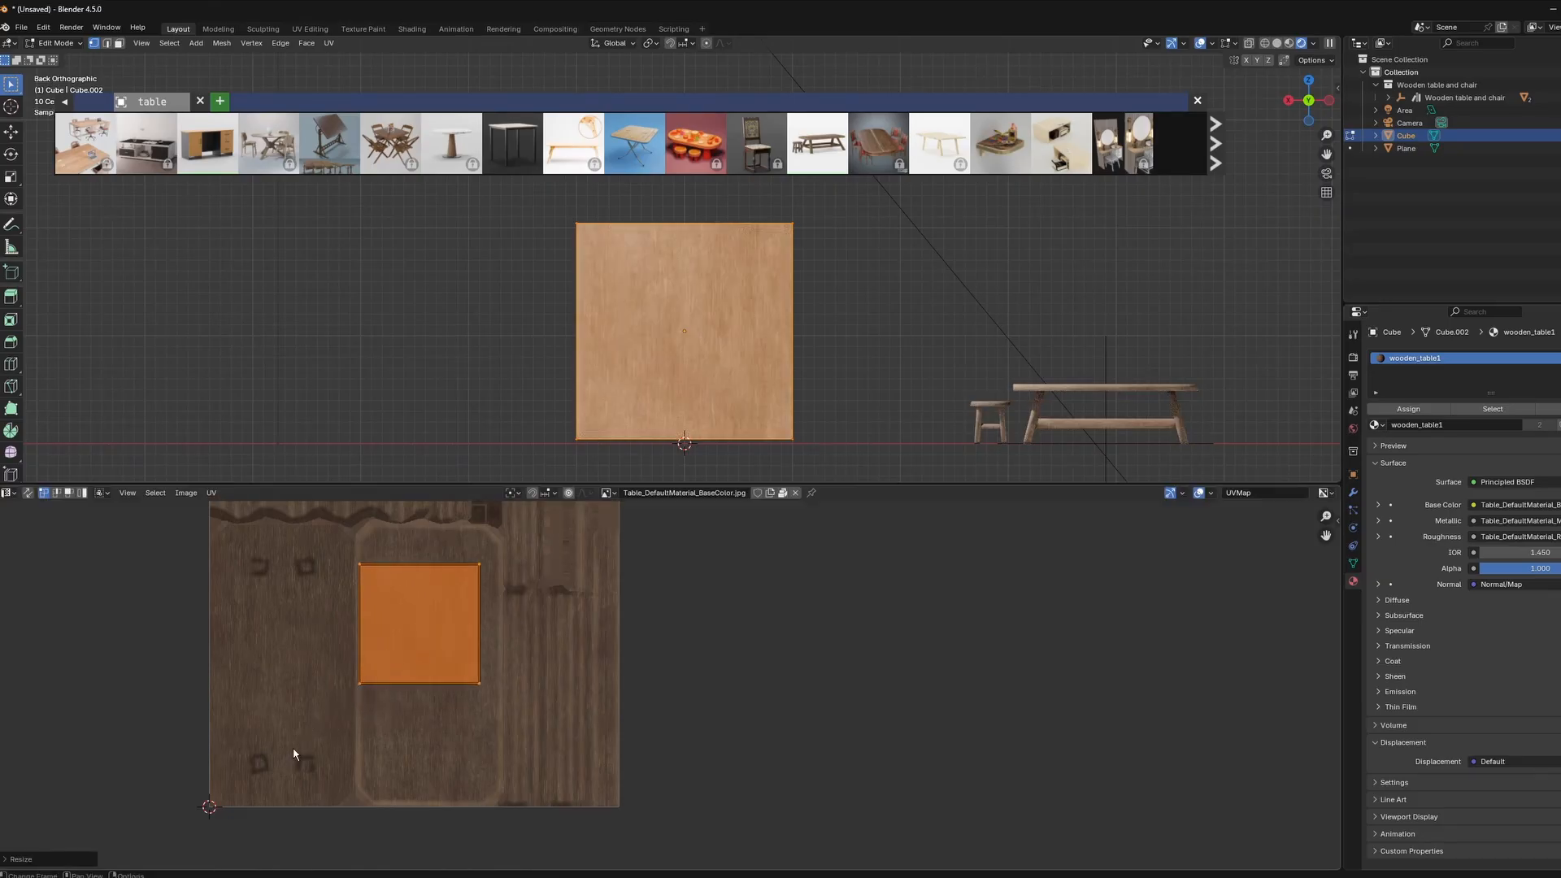
key(g)
click(296, 772)
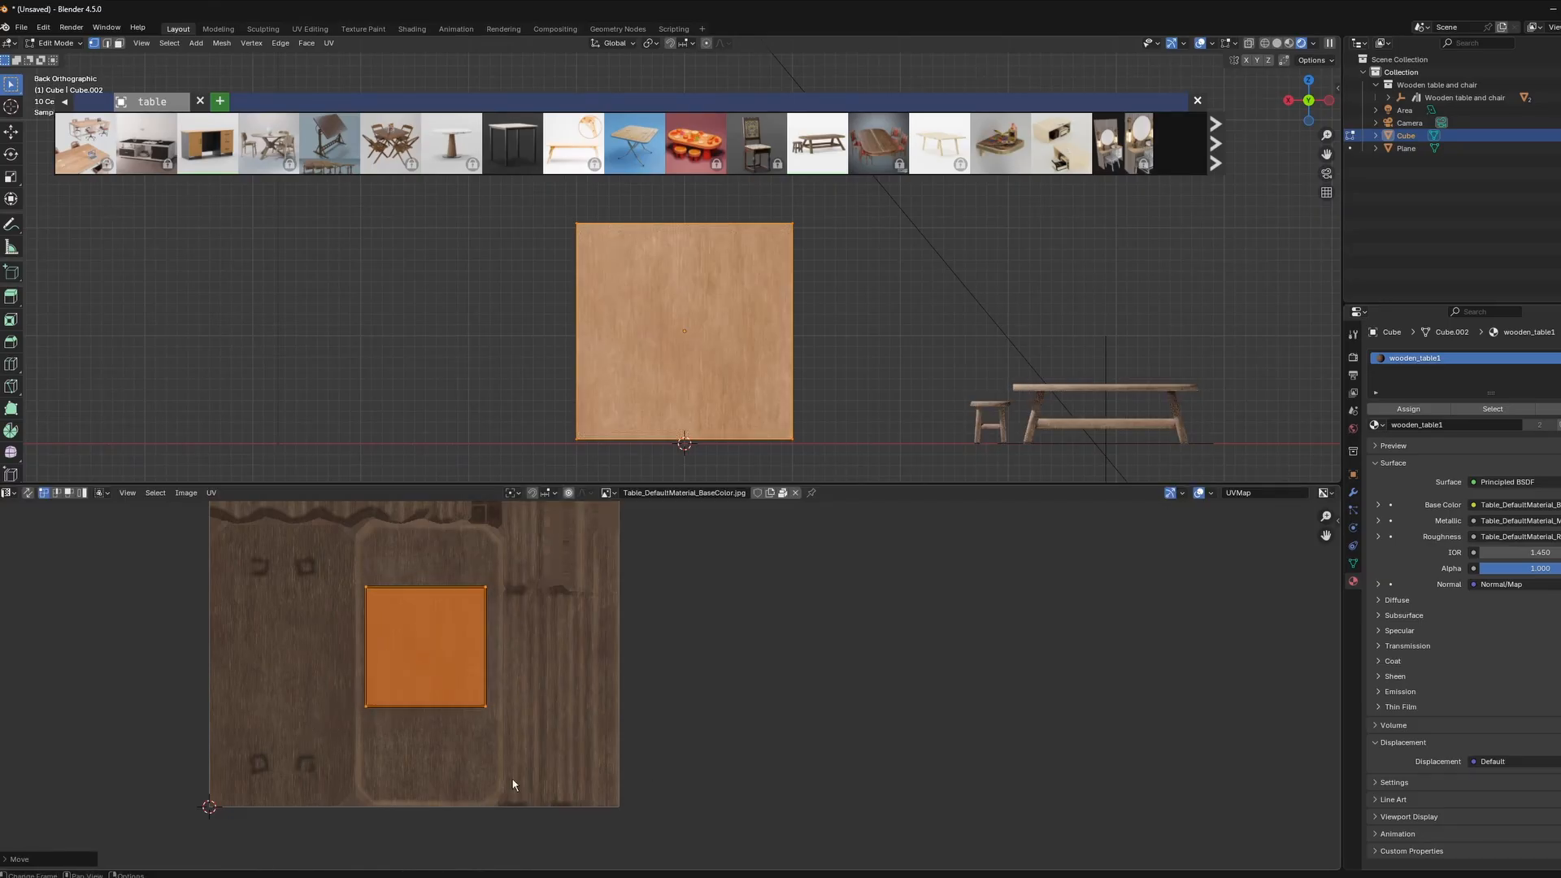
click(658, 774)
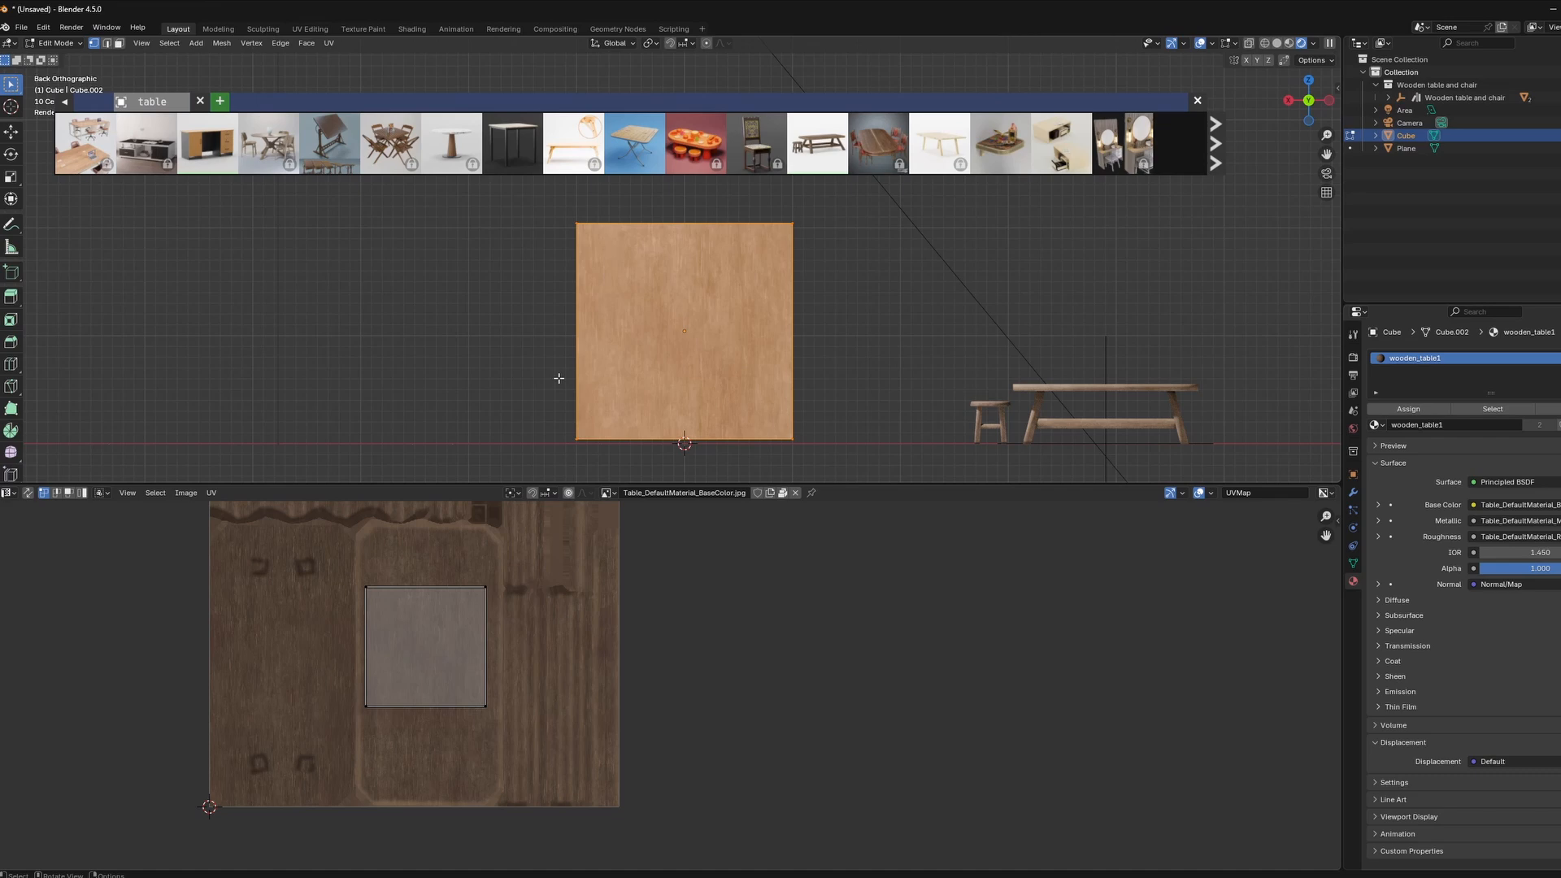
Return to Object Mode, inspect the textured cube from several angles and delete it
key(Tab)
middle_drag(679, 367, 573, 374)
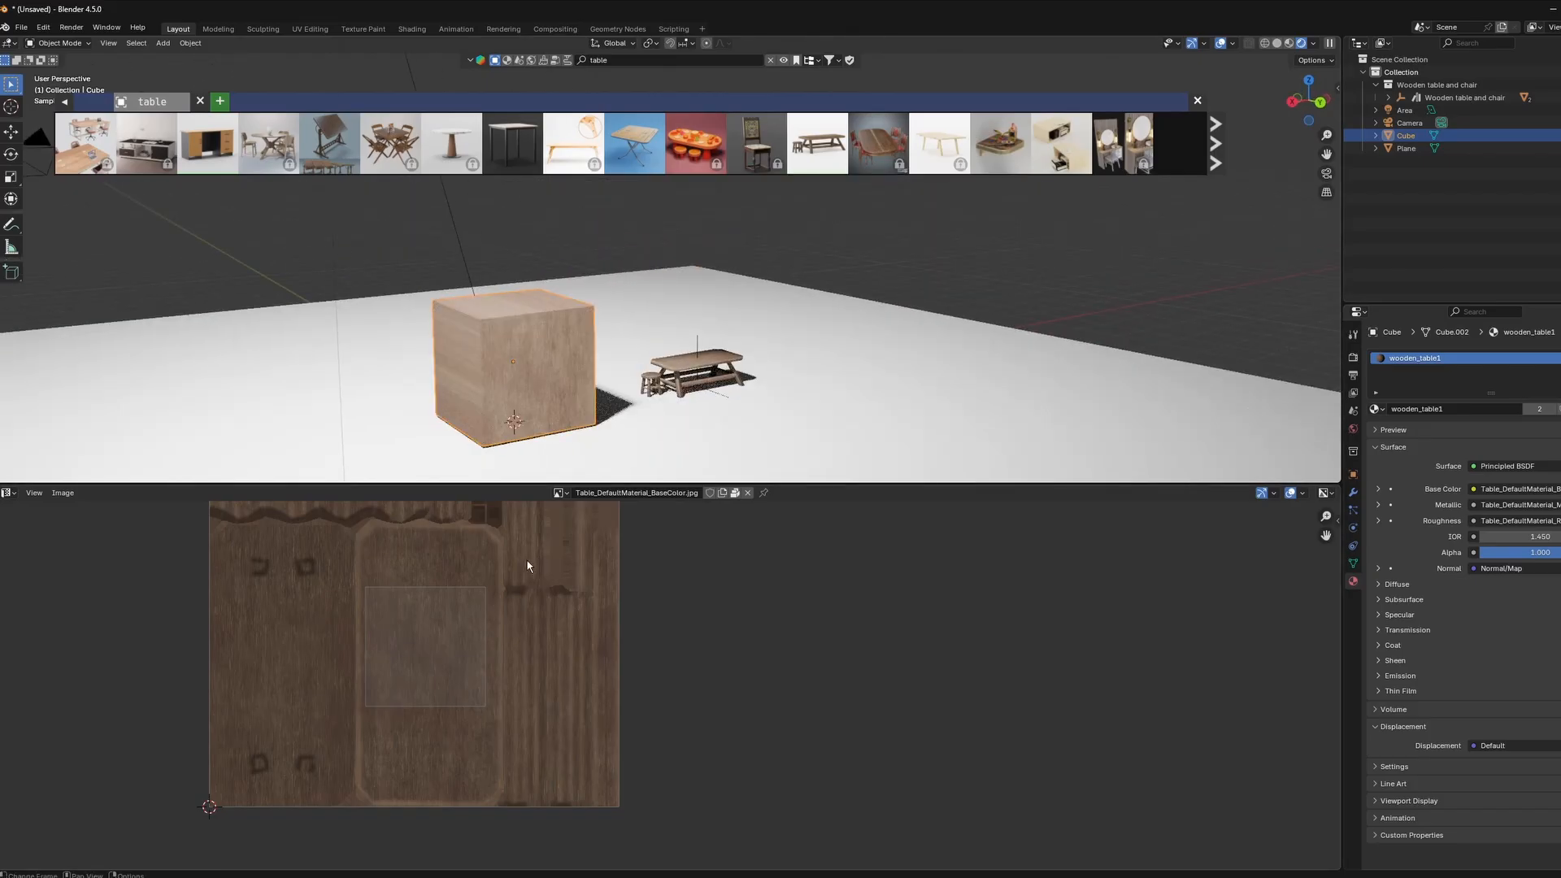
middle_drag(594, 378, 520, 398)
shift+middle_drag(683, 392, 590, 224)
scroll(567, 364, up, 3)
mouse_move(385, 300)
middle_down()
mouse_move(392, 330)
mouse_move(358, 306)
middle_up()
key(Delete)
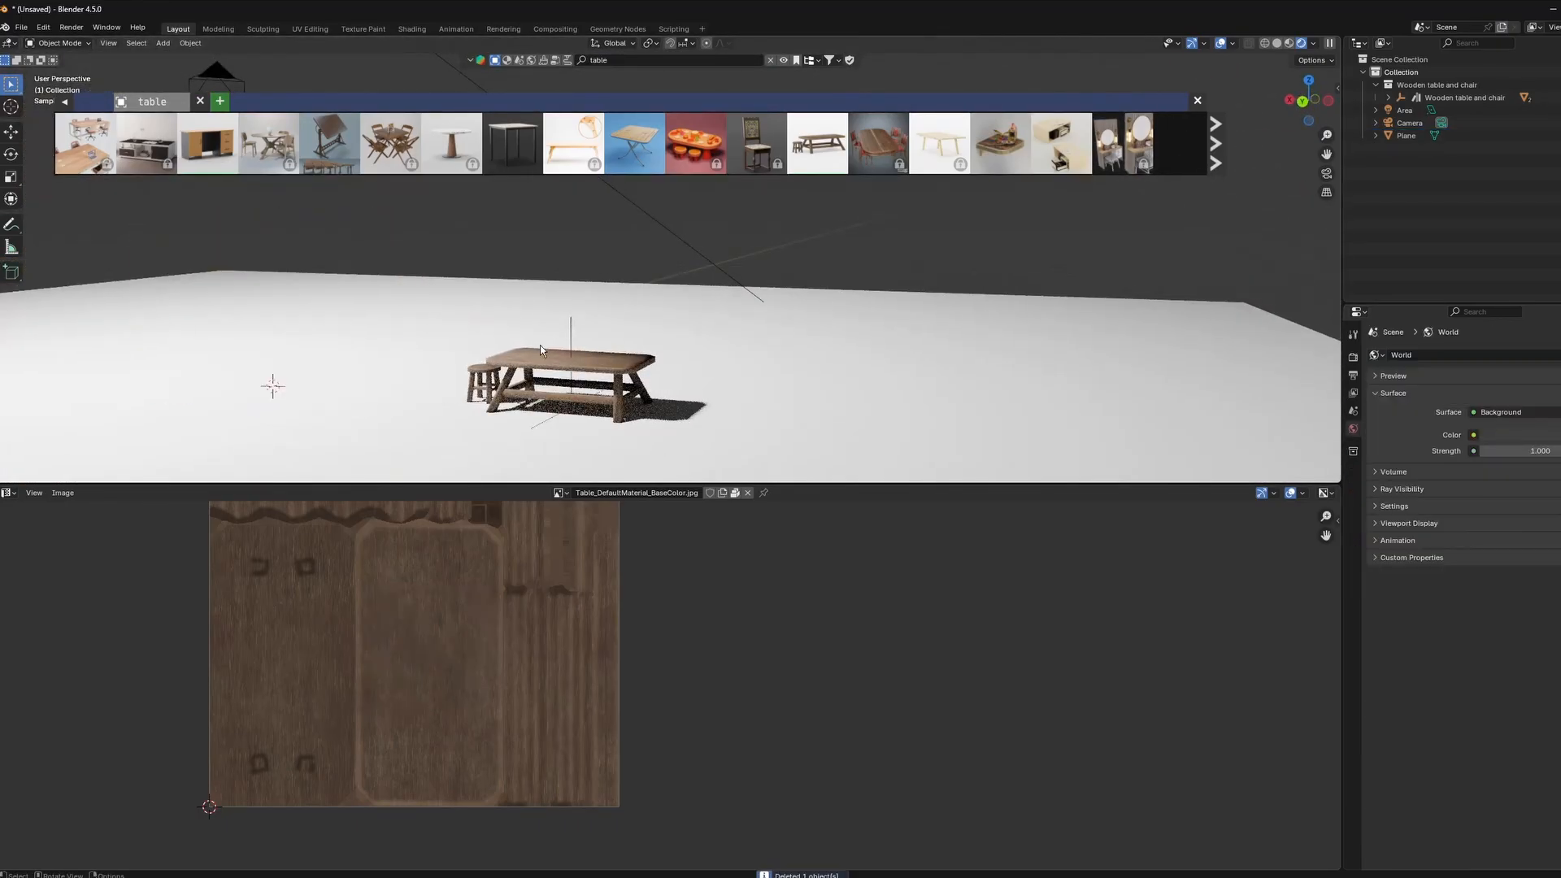
Select the wooden table and frame its base color texture in the UV Editor
middle_drag(541, 345, 550, 307)
click(550, 305)
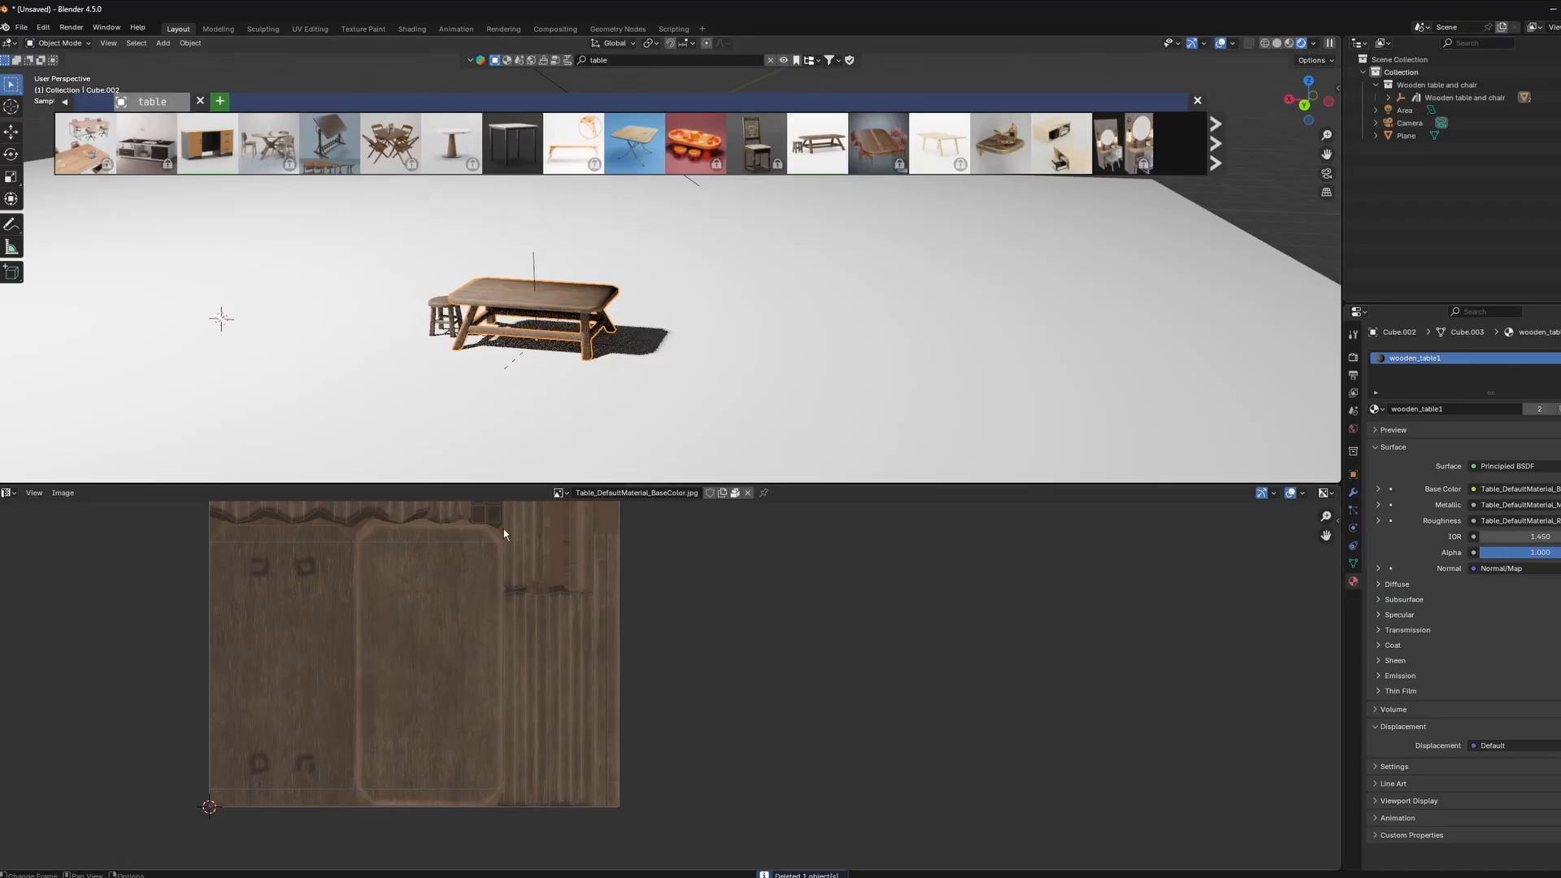
scroll(538, 304, up, 2)
middle_drag(499, 614, 504, 695)
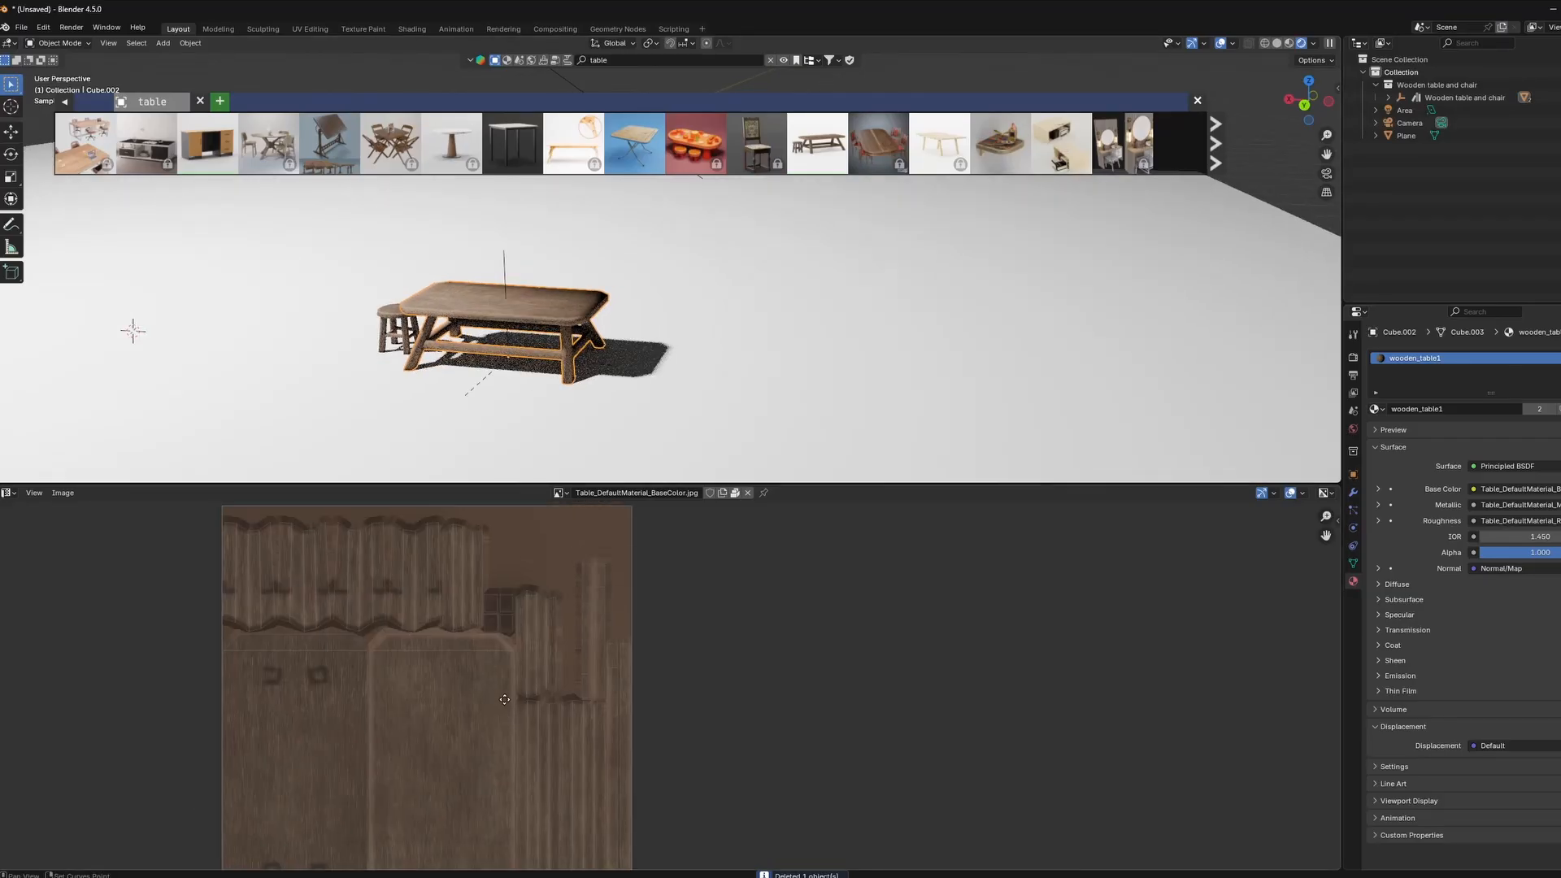
scroll(504, 695, down, 1)
middle_drag(463, 637, 426, 614)
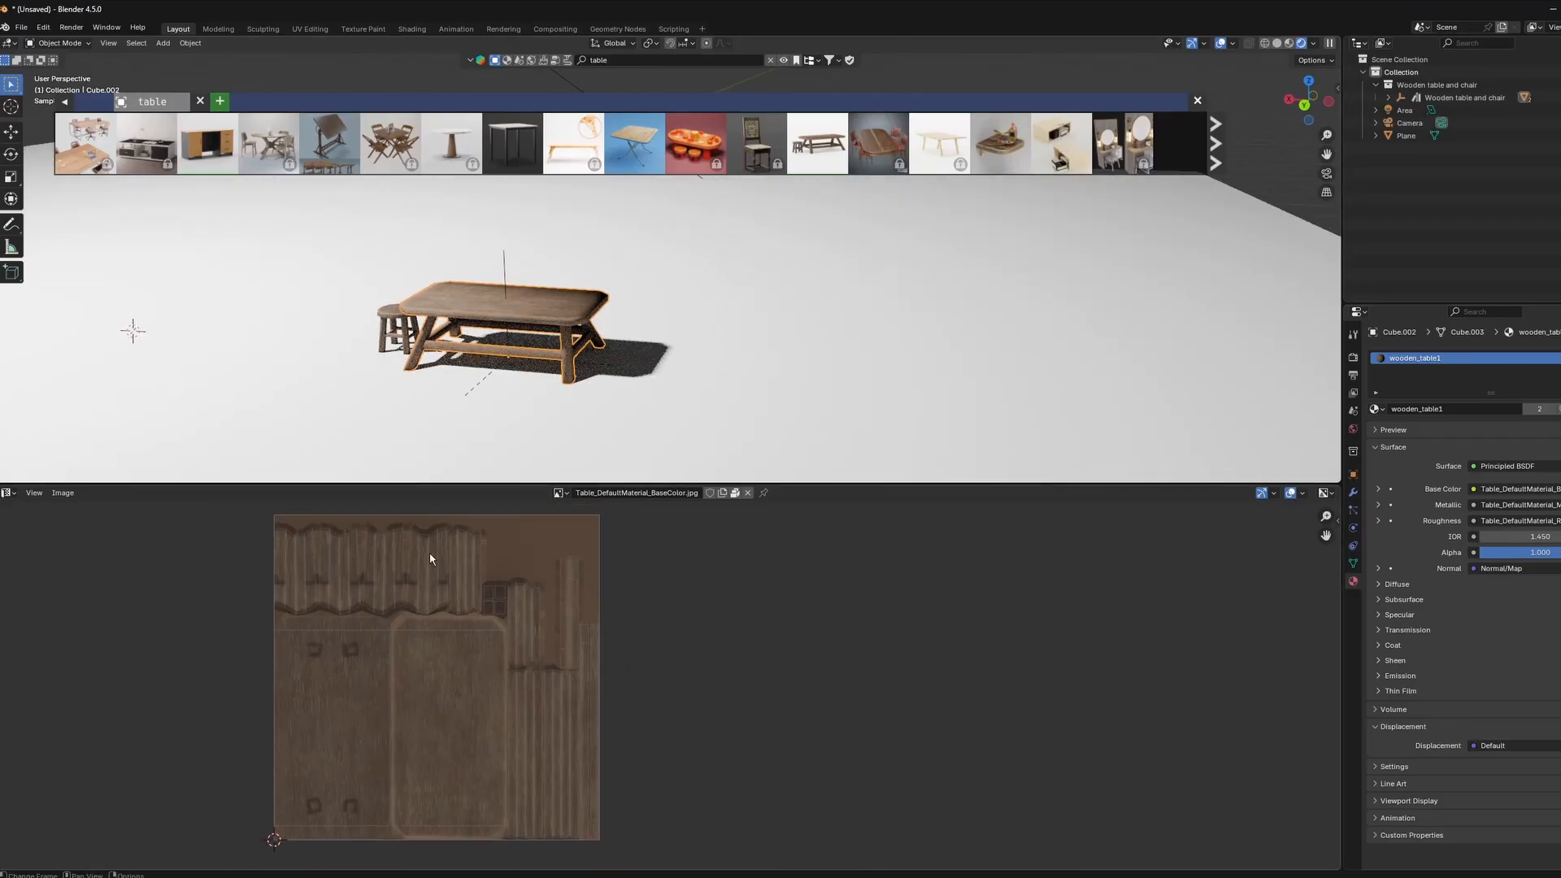
Switch the table to Edit Mode and examine its UV islands laid out over the wood texture
key(Tab)
scroll(397, 687, up, 3)
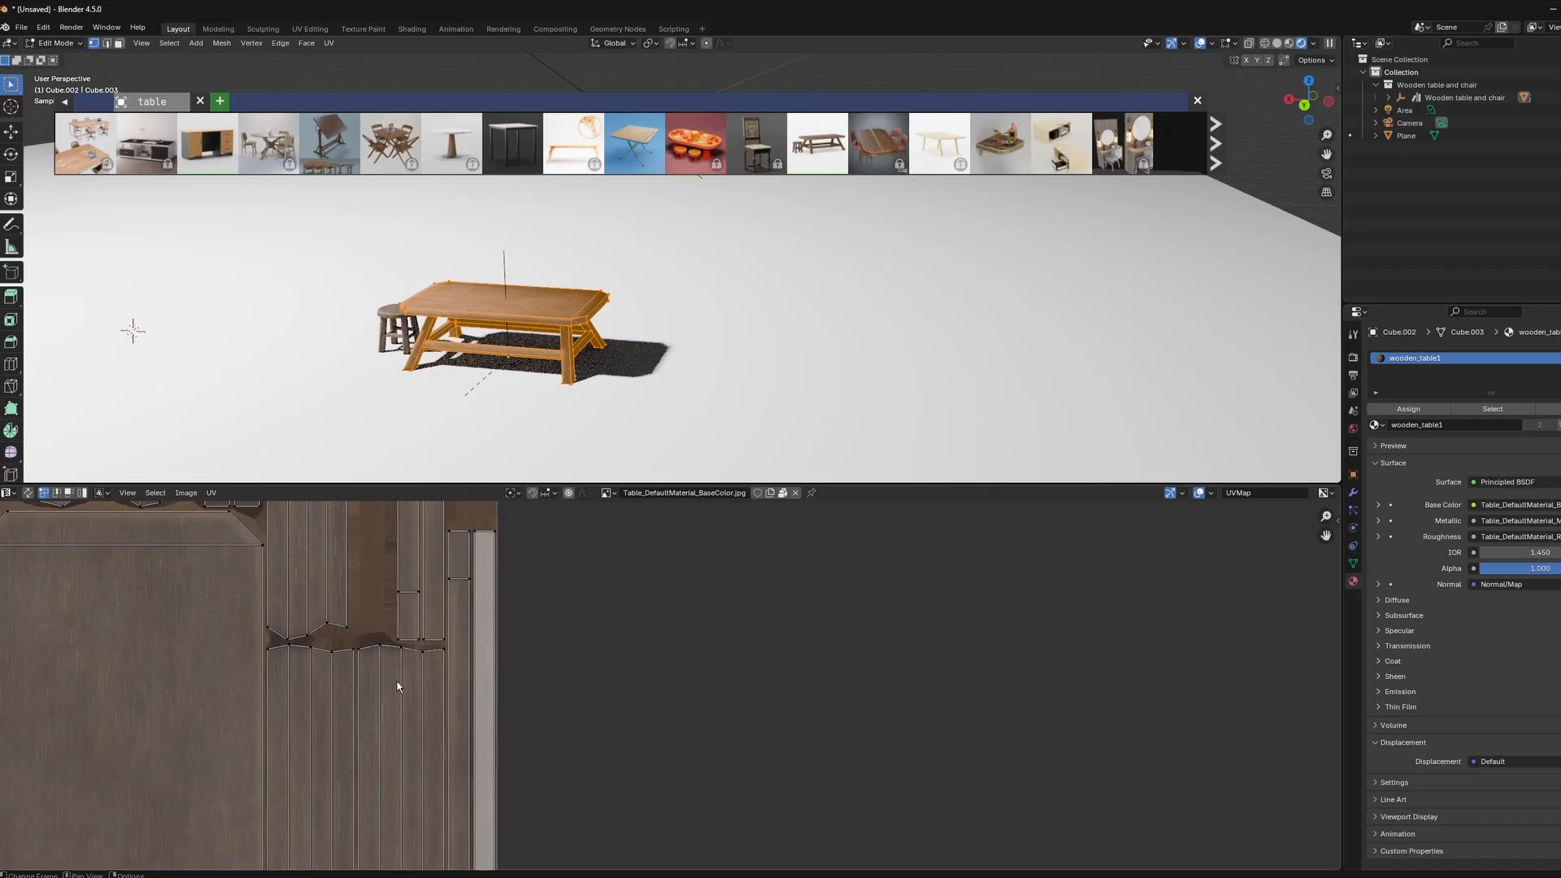
shift+click(331, 651)
middle_drag(285, 659, 495, 734)
mouse_move(174, 611)
middle_down()
mouse_move(394, 643)
mouse_move(598, 614)
middle_up()
middle_drag(487, 605, 434, 657)
middle_drag(605, 580, 484, 711)
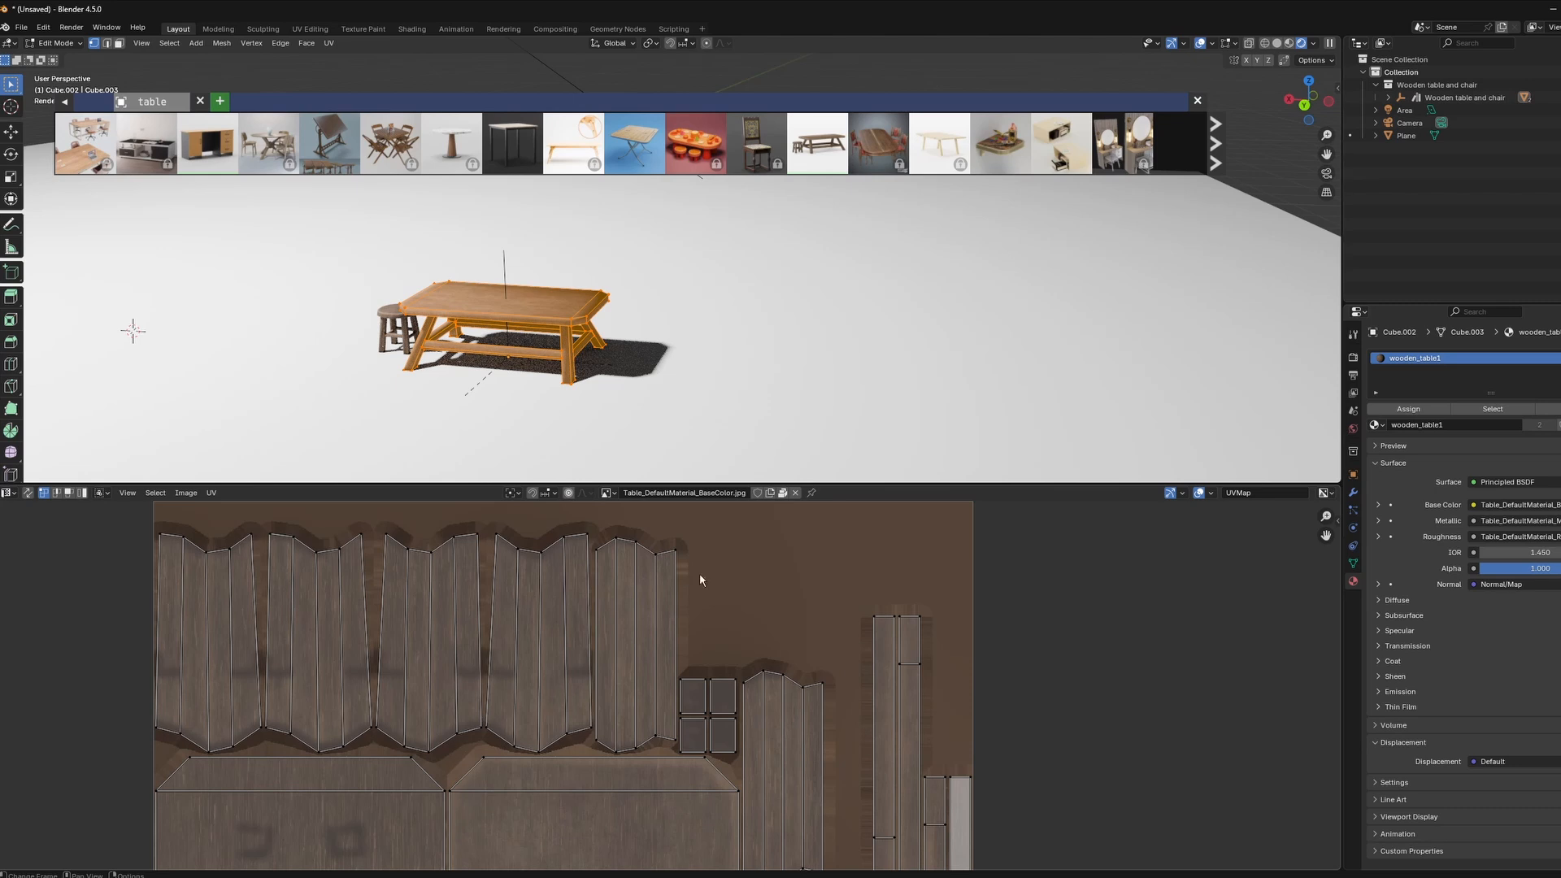
Move the selected top UV vertex of the plank island beside the four small square islands slightly
middle_drag(769, 666, 644, 669)
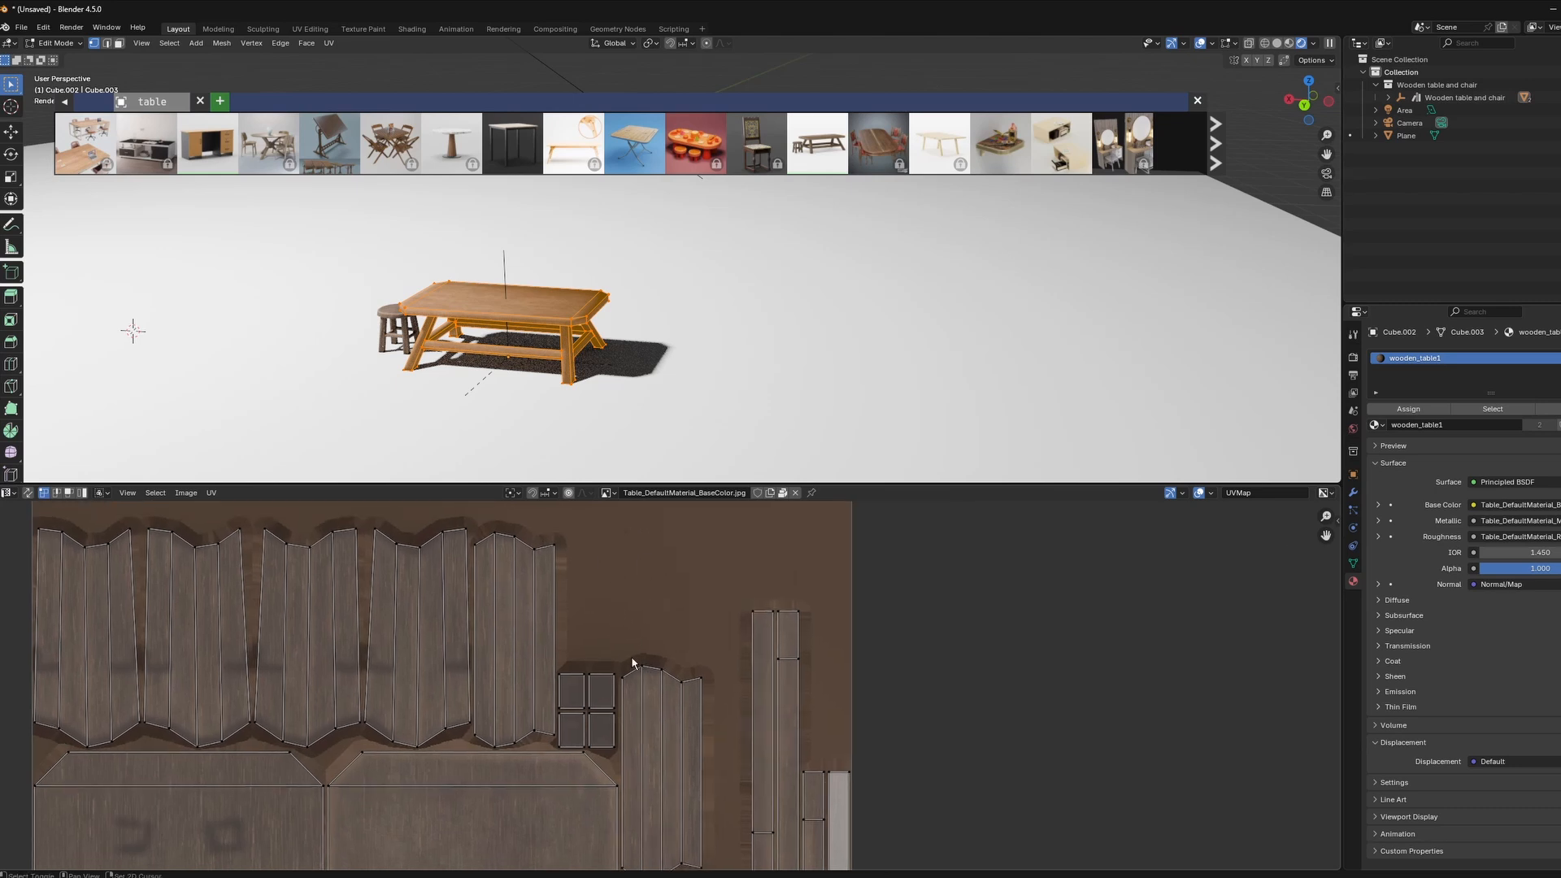
key(g)
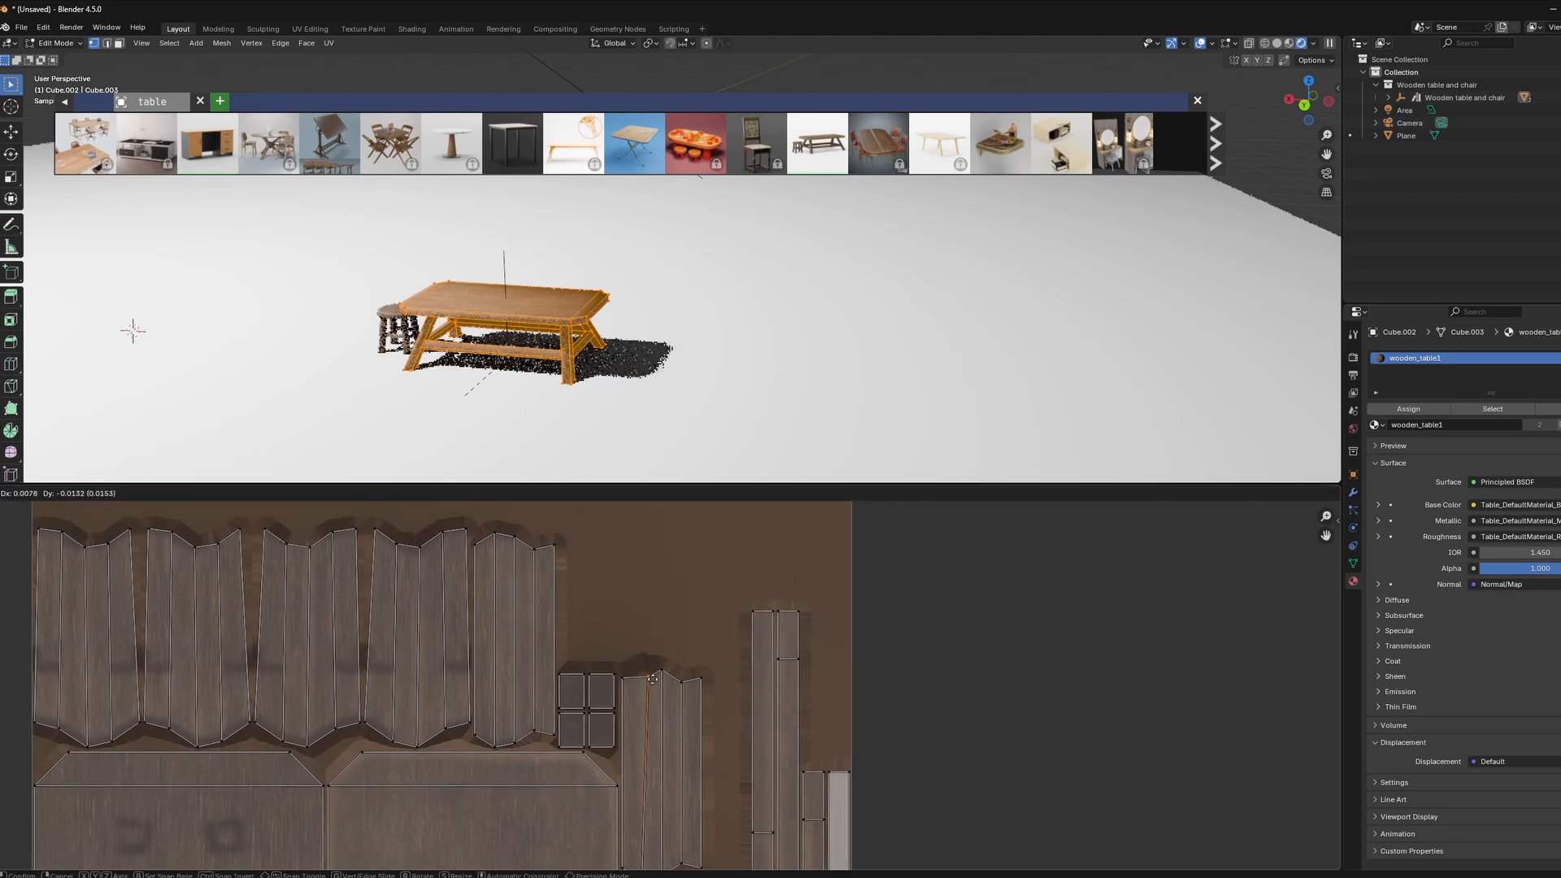
click(645, 669)
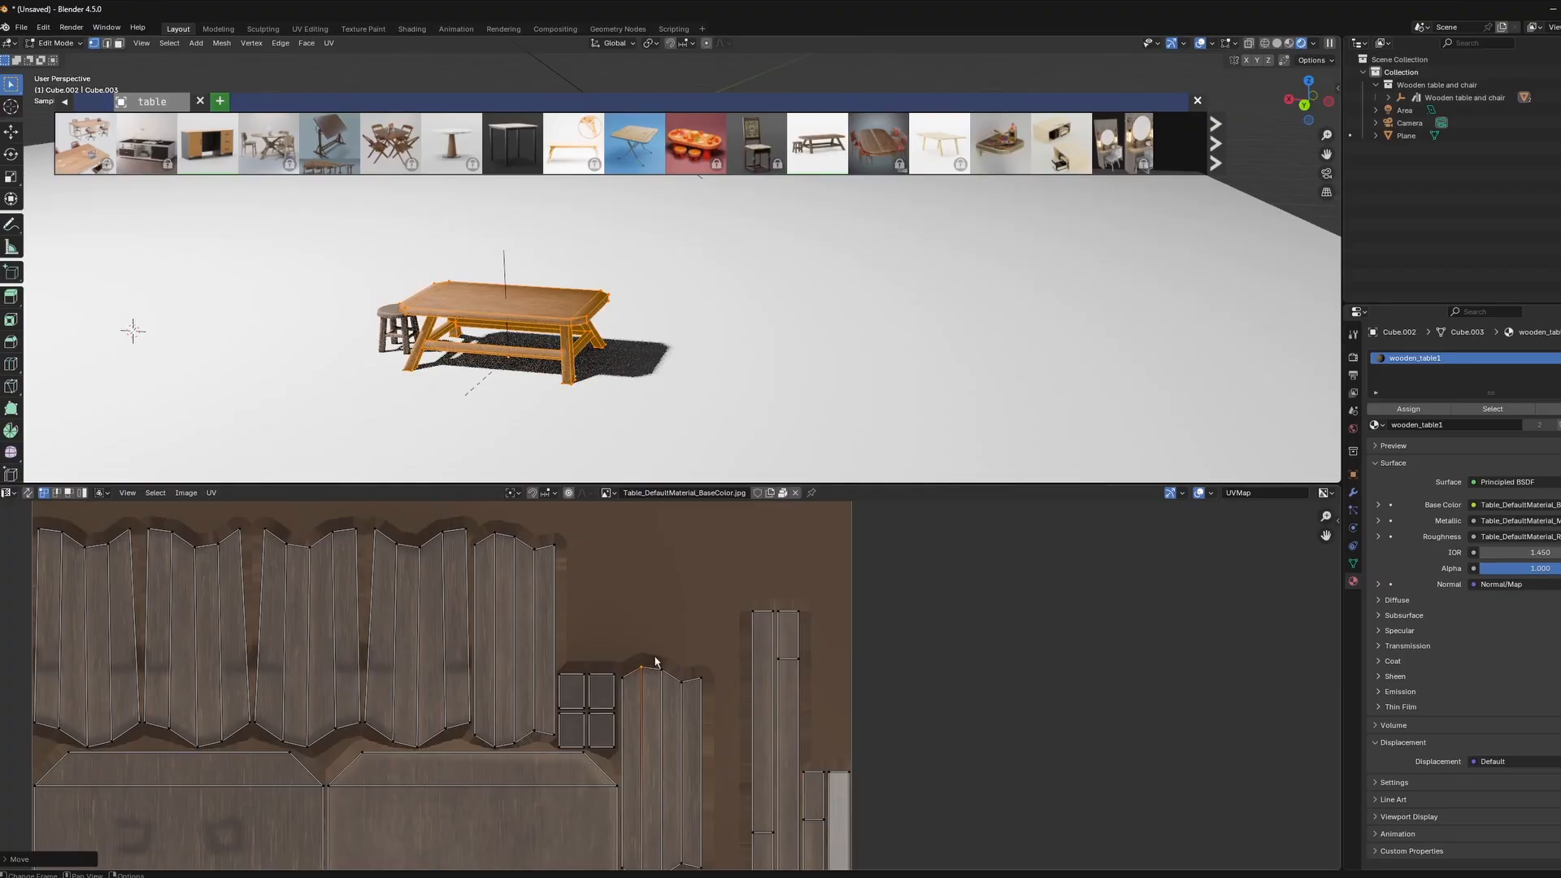
Try scaling up the top section of the narrow strip UV island, and undo the scaling
scroll(699, 655, down, 2)
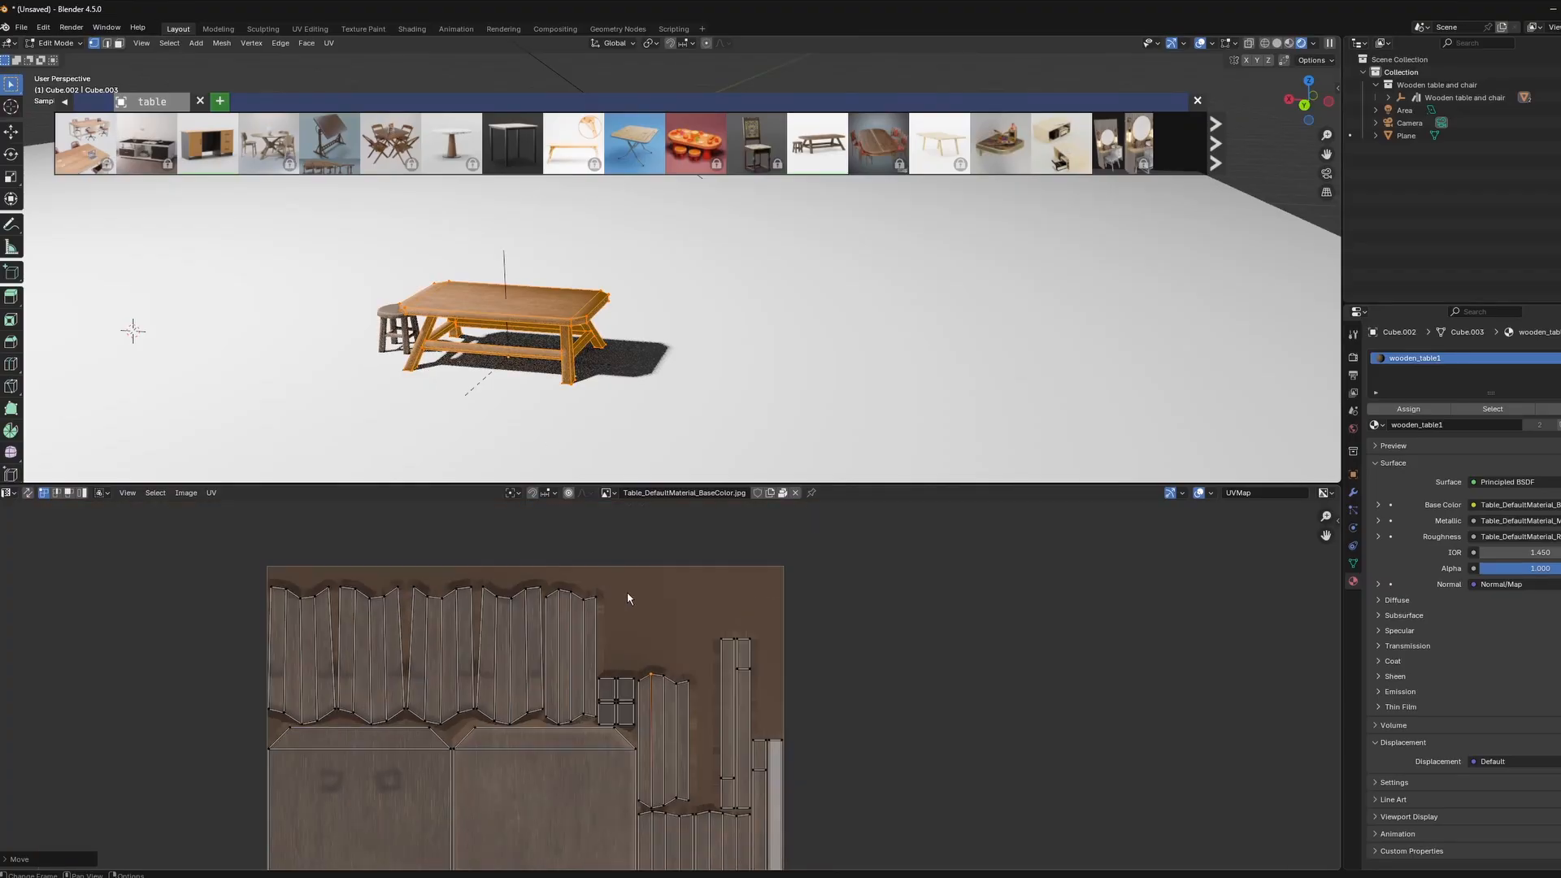
drag(767, 612, 738, 674)
key(s)
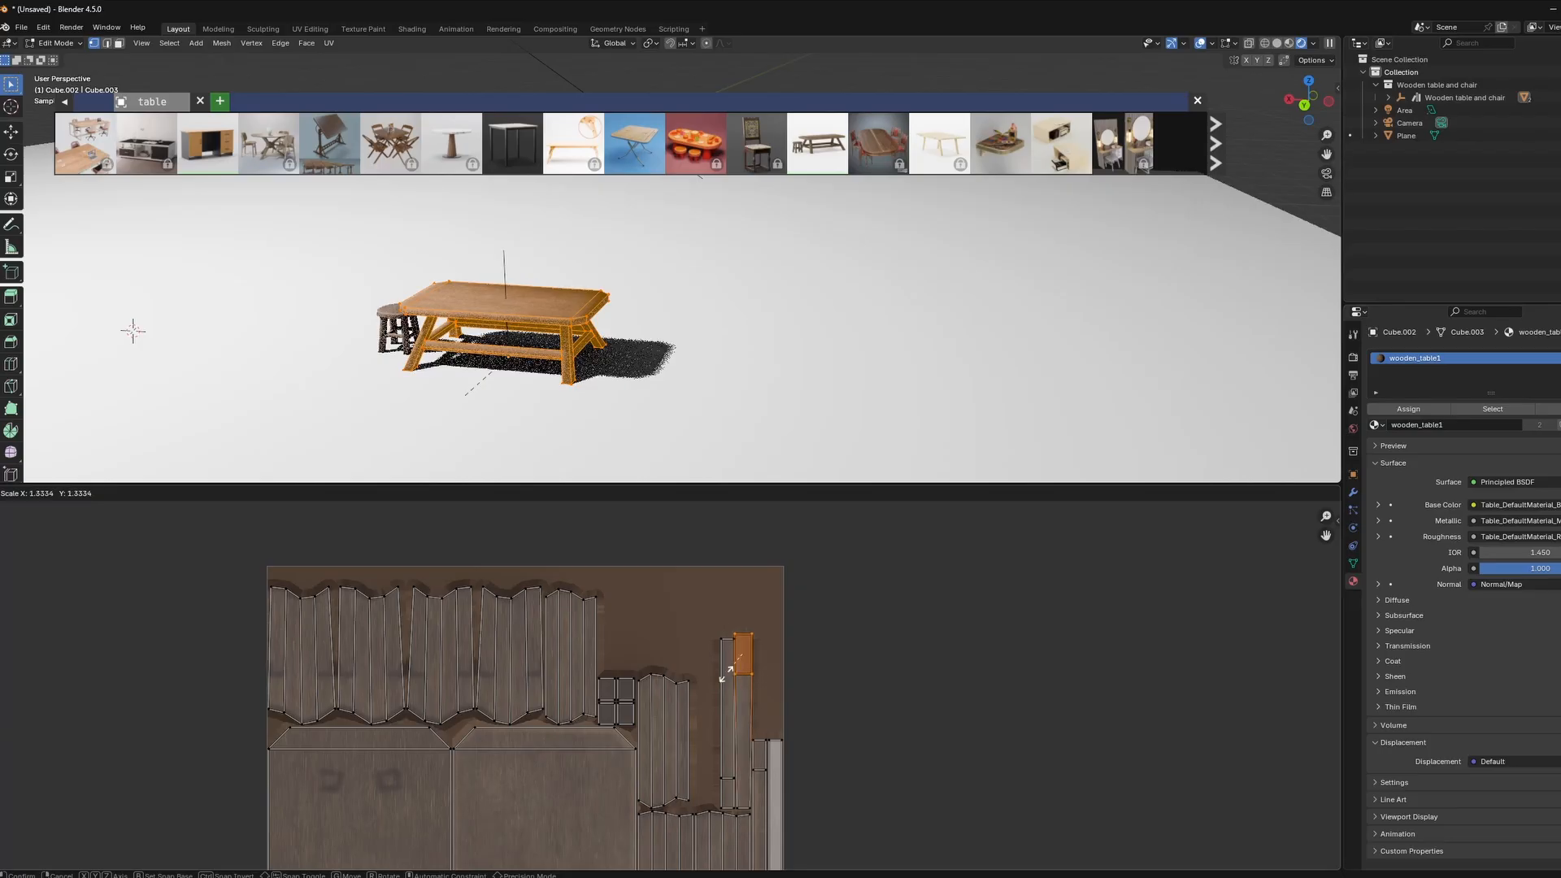
click(704, 690)
key(ctrl+z)
Try rotating the selected top section of the narrow strip UV island, and undo the rotation
scroll(495, 668, down, 2)
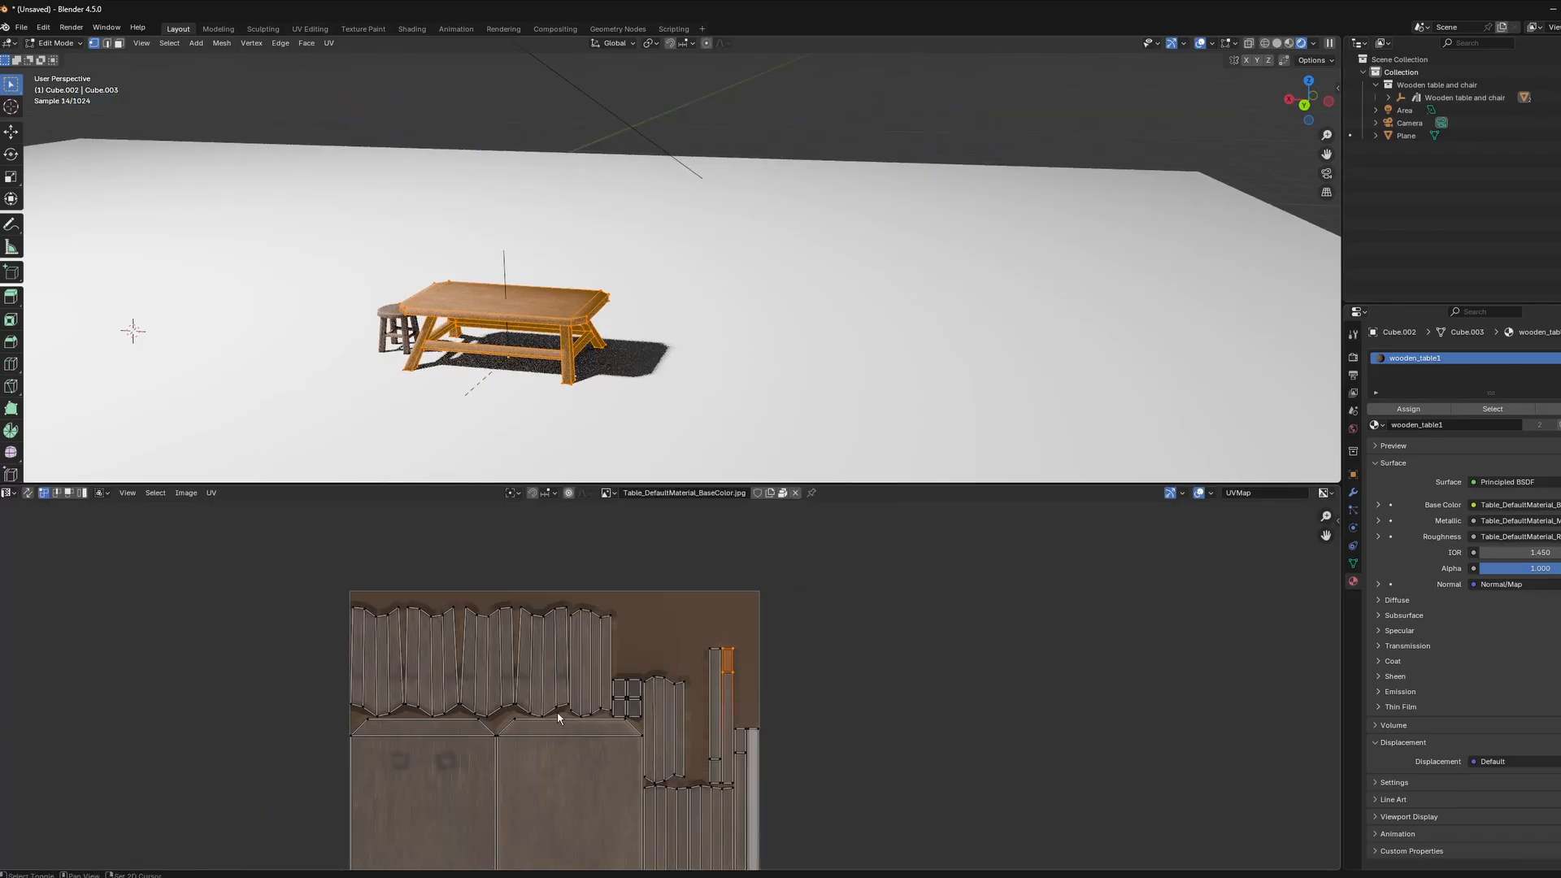
key(r)
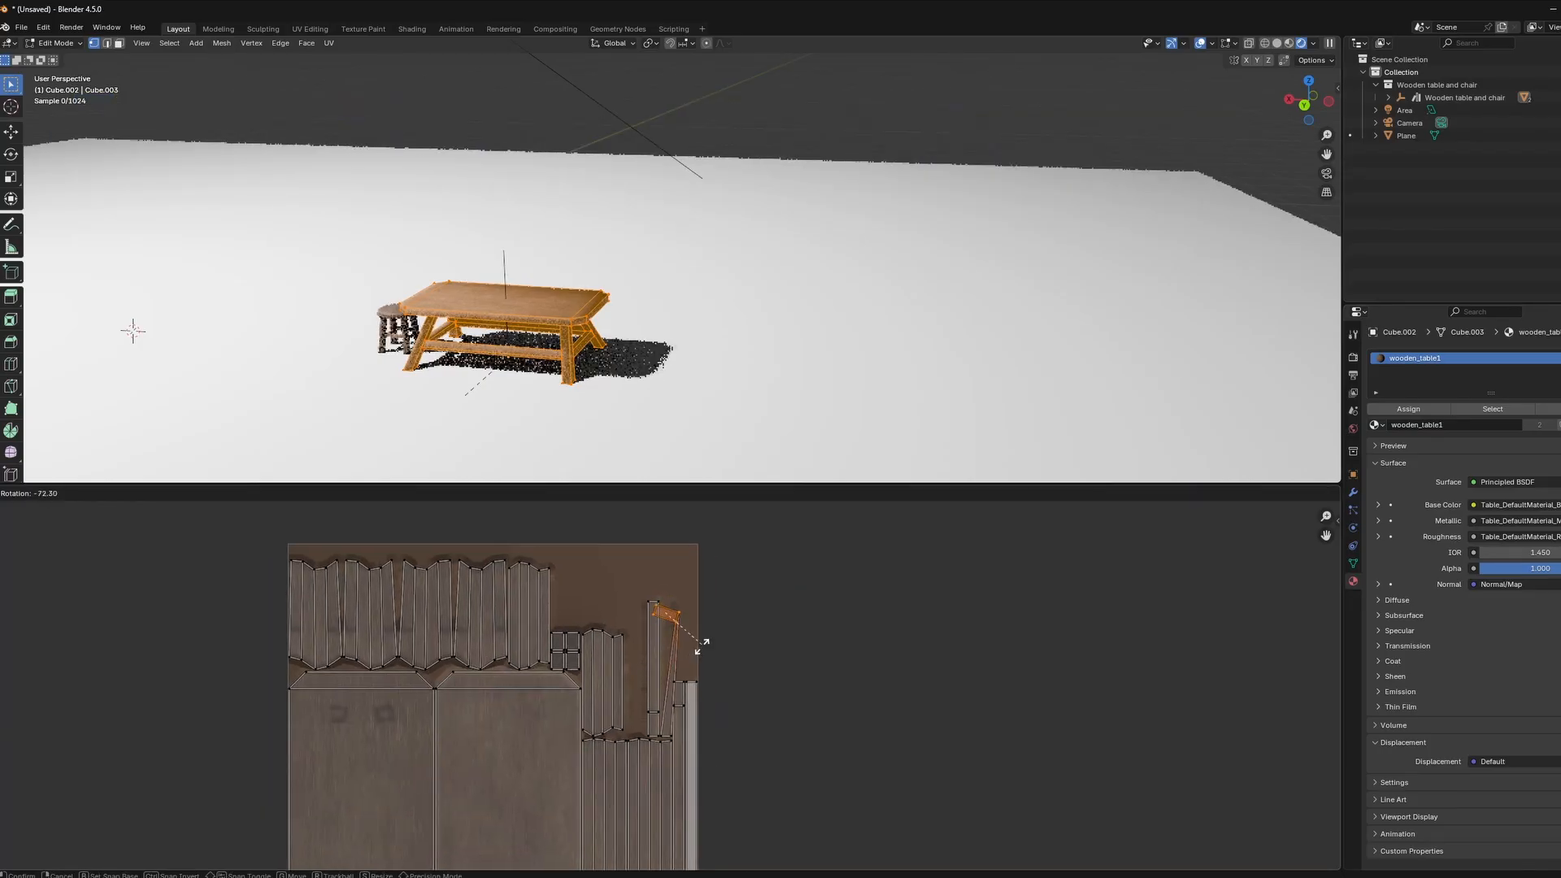
click(690, 655)
key(ctrl+z)
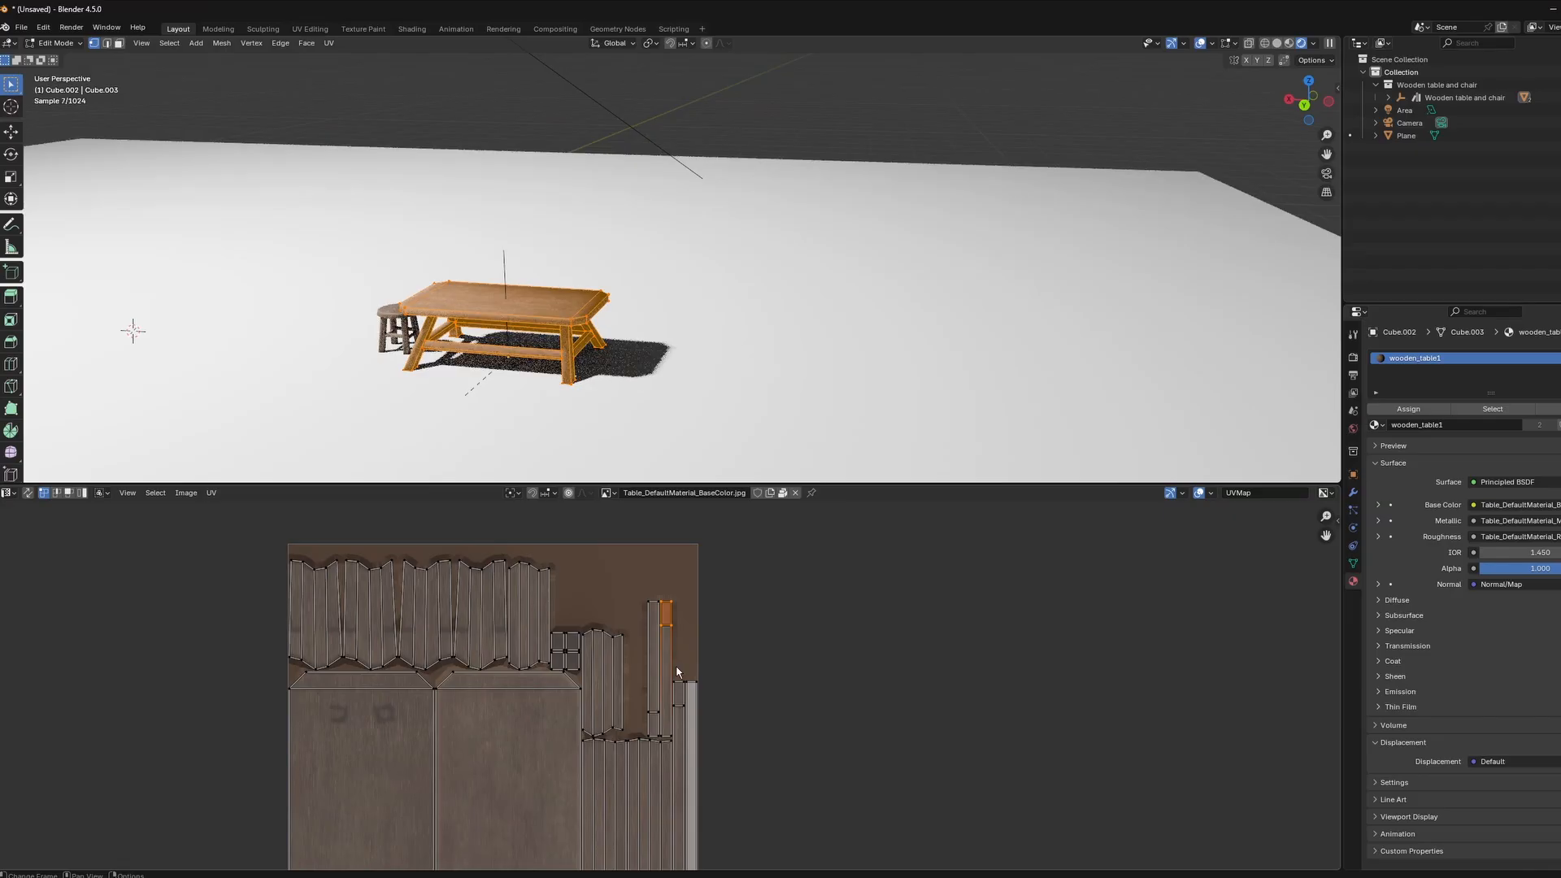
Return the table to Object Mode and add a mesh plane at the 3D cursor
scroll(679, 676, down, 2)
key(Tab)
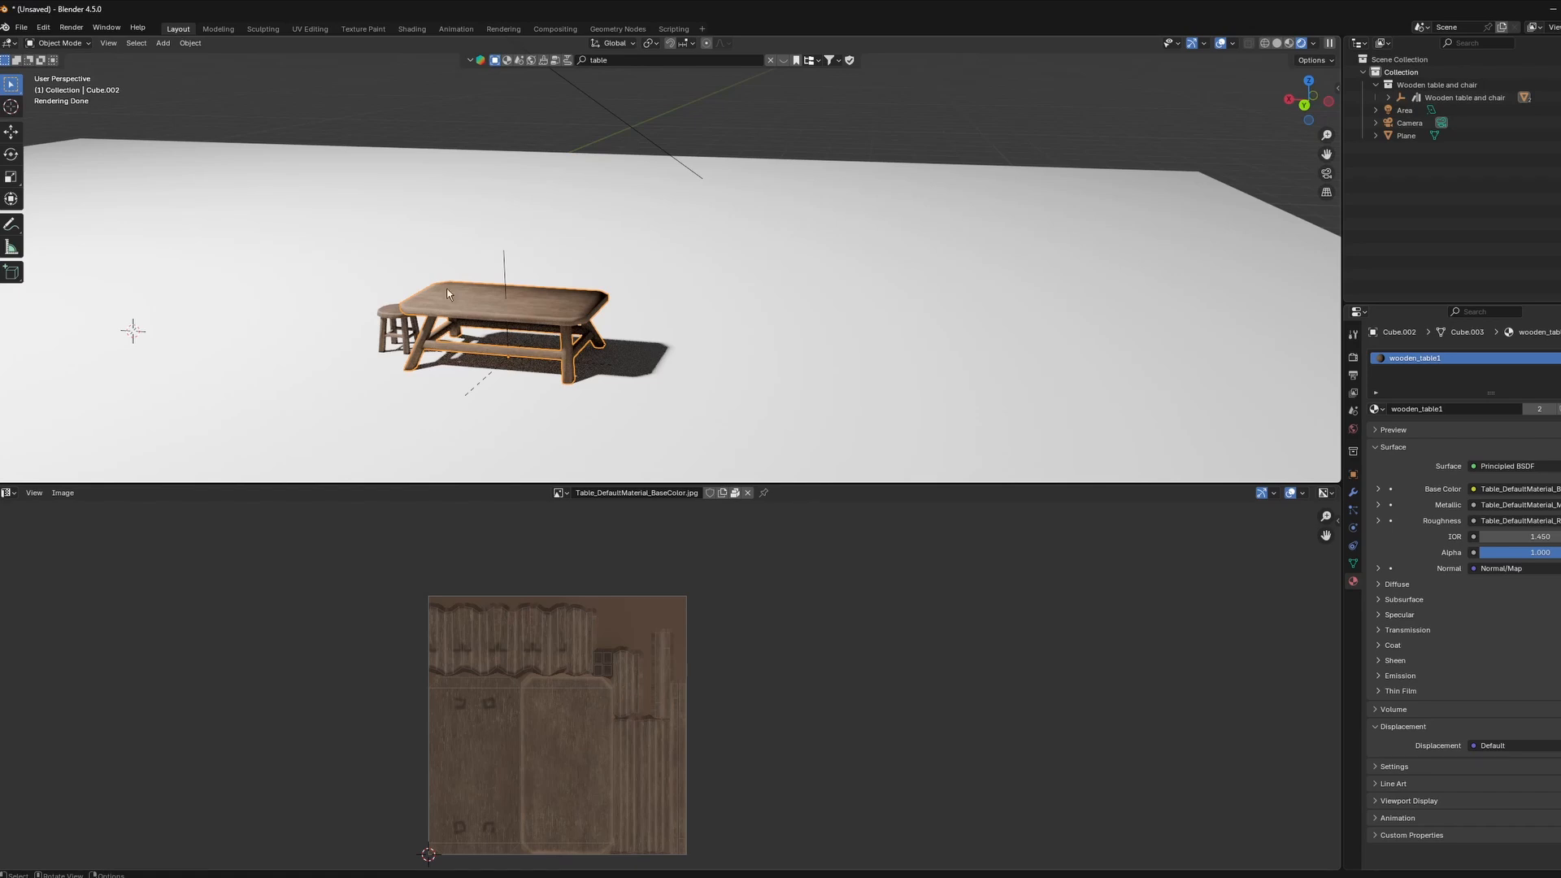
shift+middle_drag(448, 295, 561, 299)
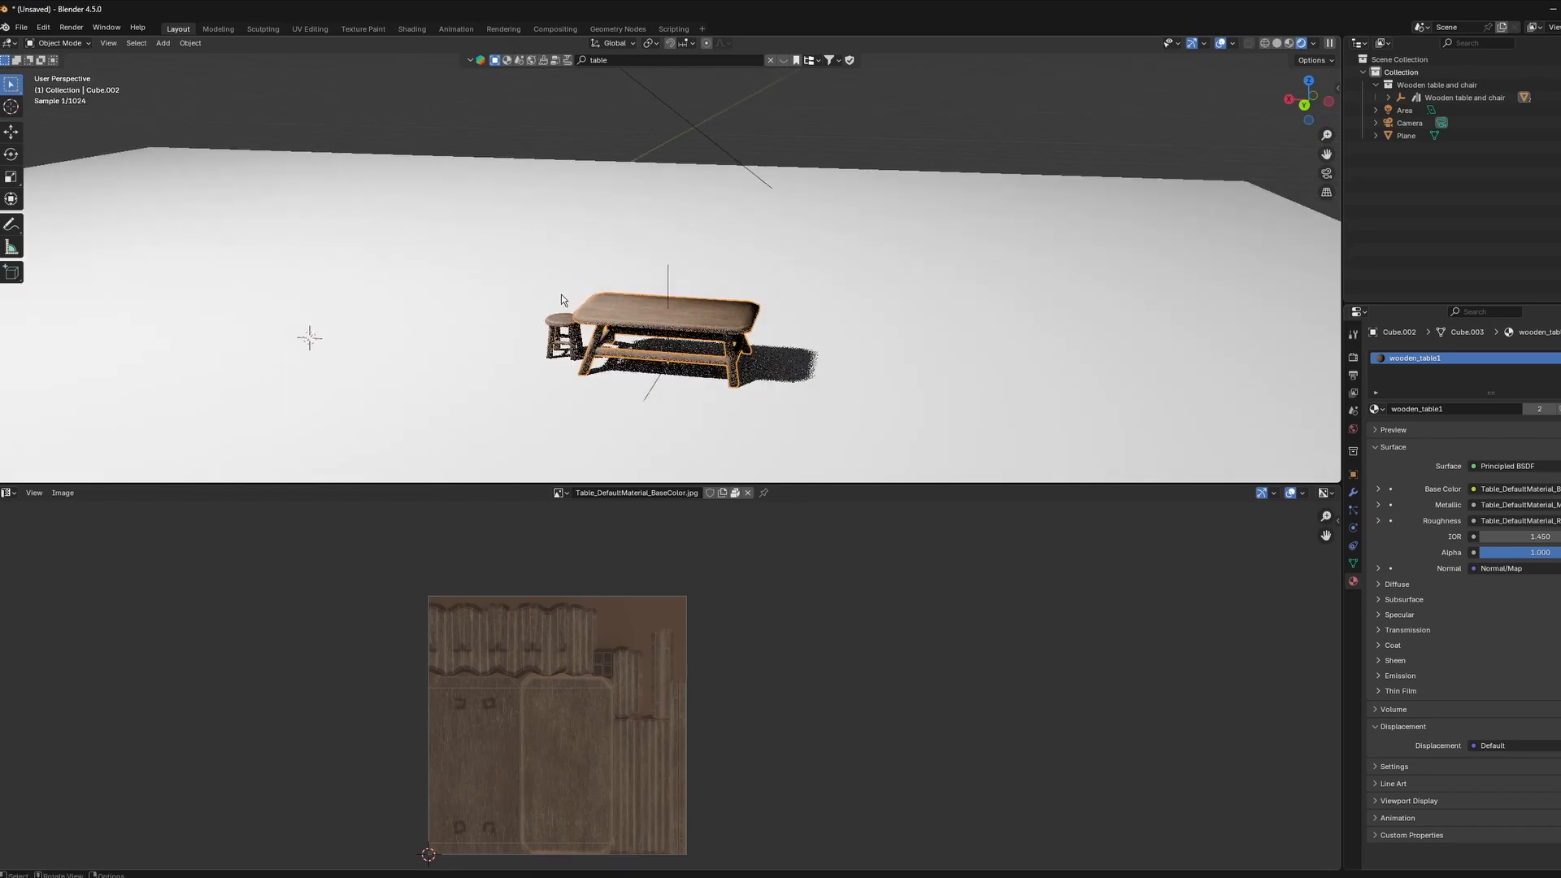
key(shift+a)
mouse_move(480, 322)
click(528, 315)
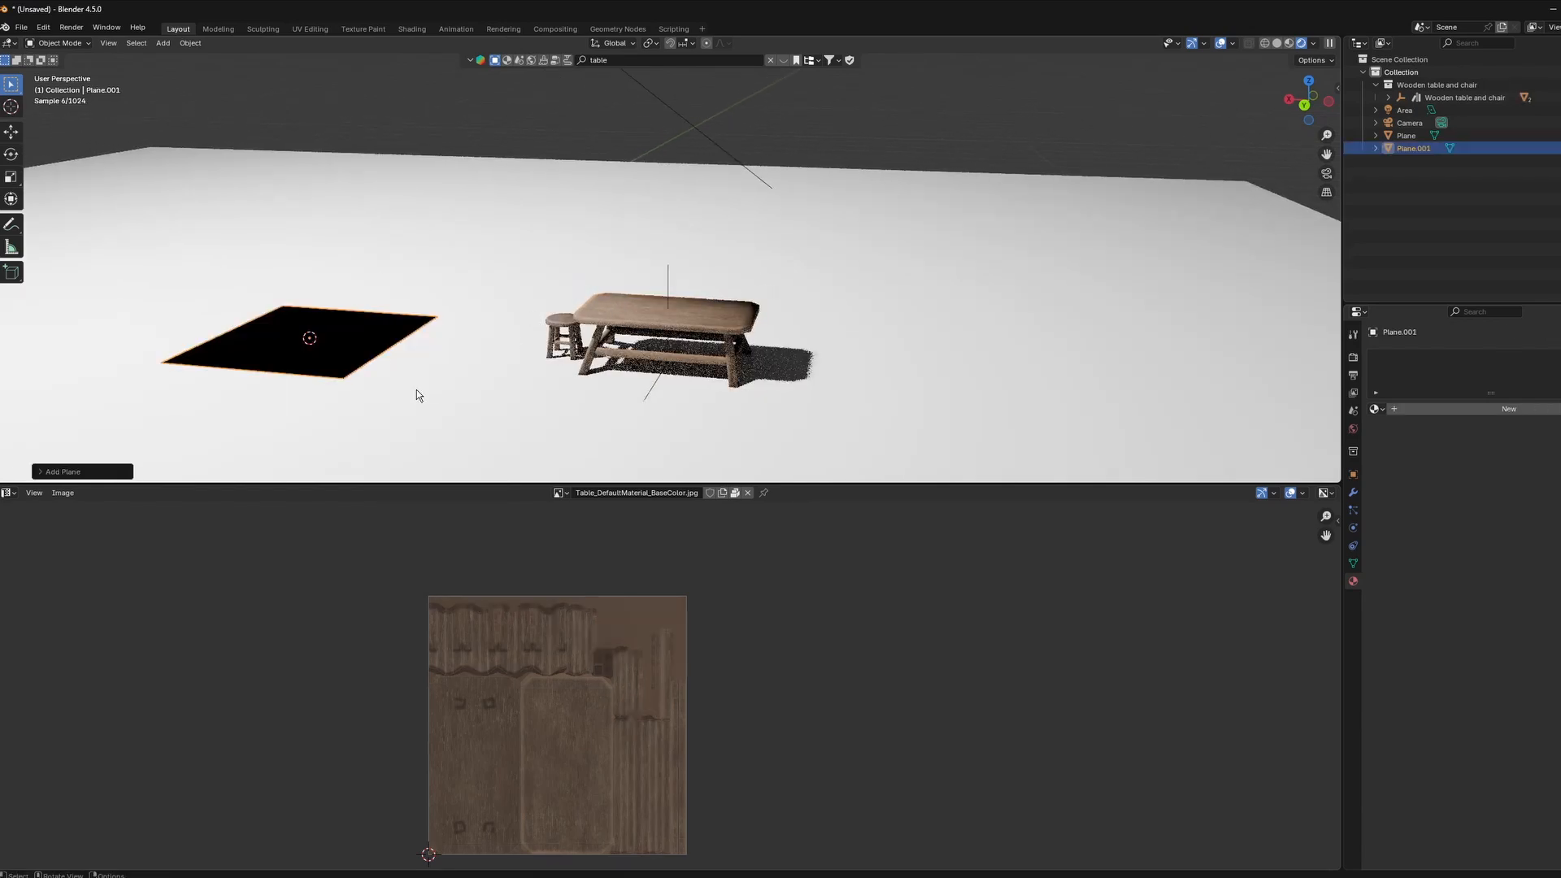
Raise the new plane above the floor along Z and rotate it around X until it stands upright
key(g)
key(z)
click(406, 321)
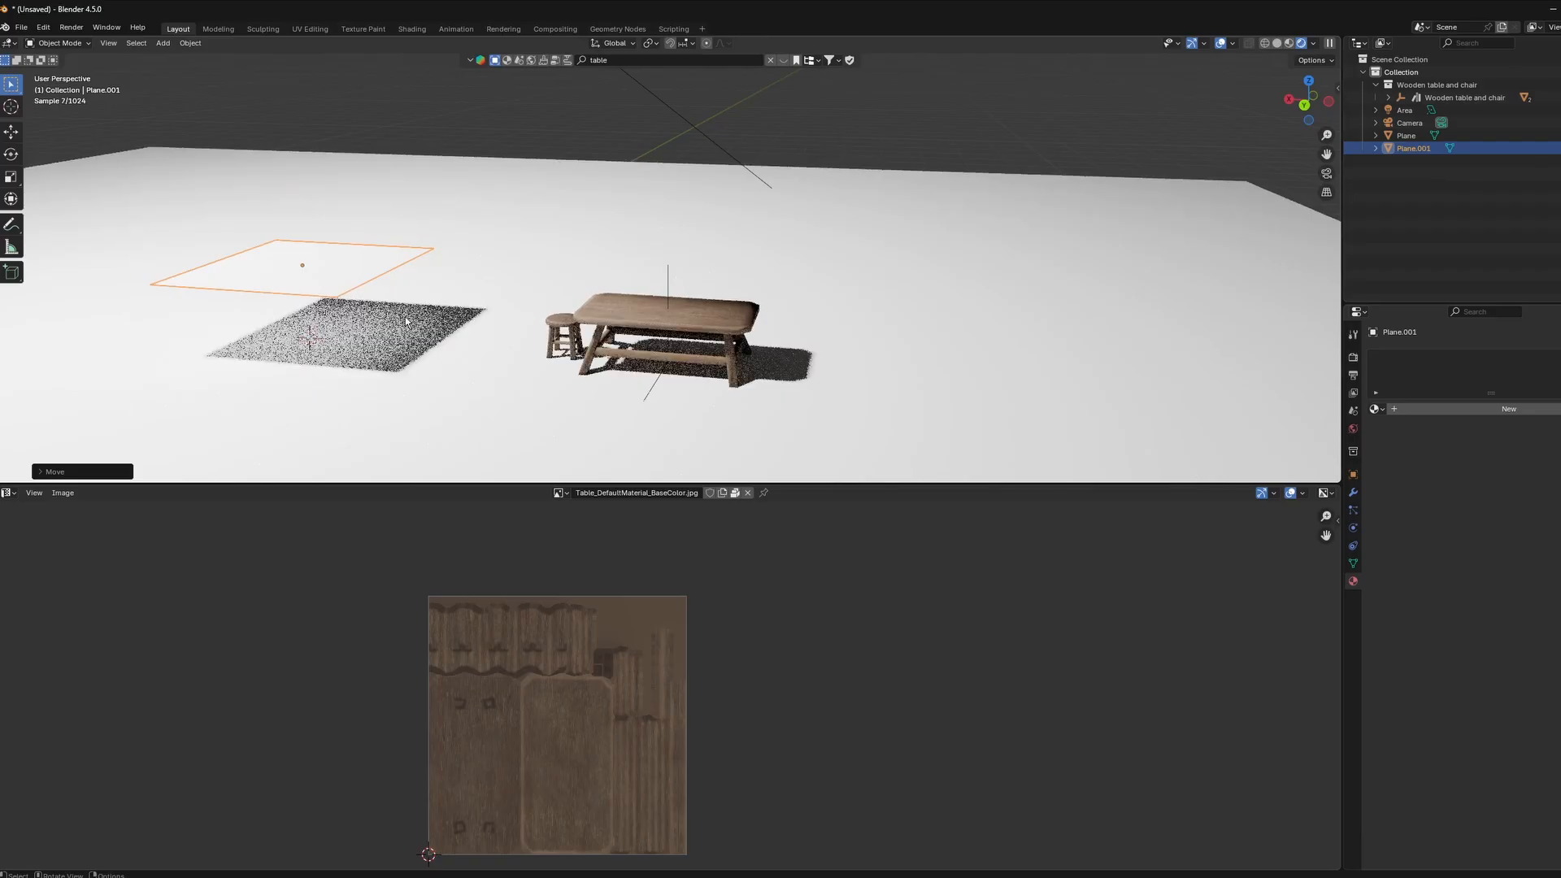
key(r)
key(z)
key(x)
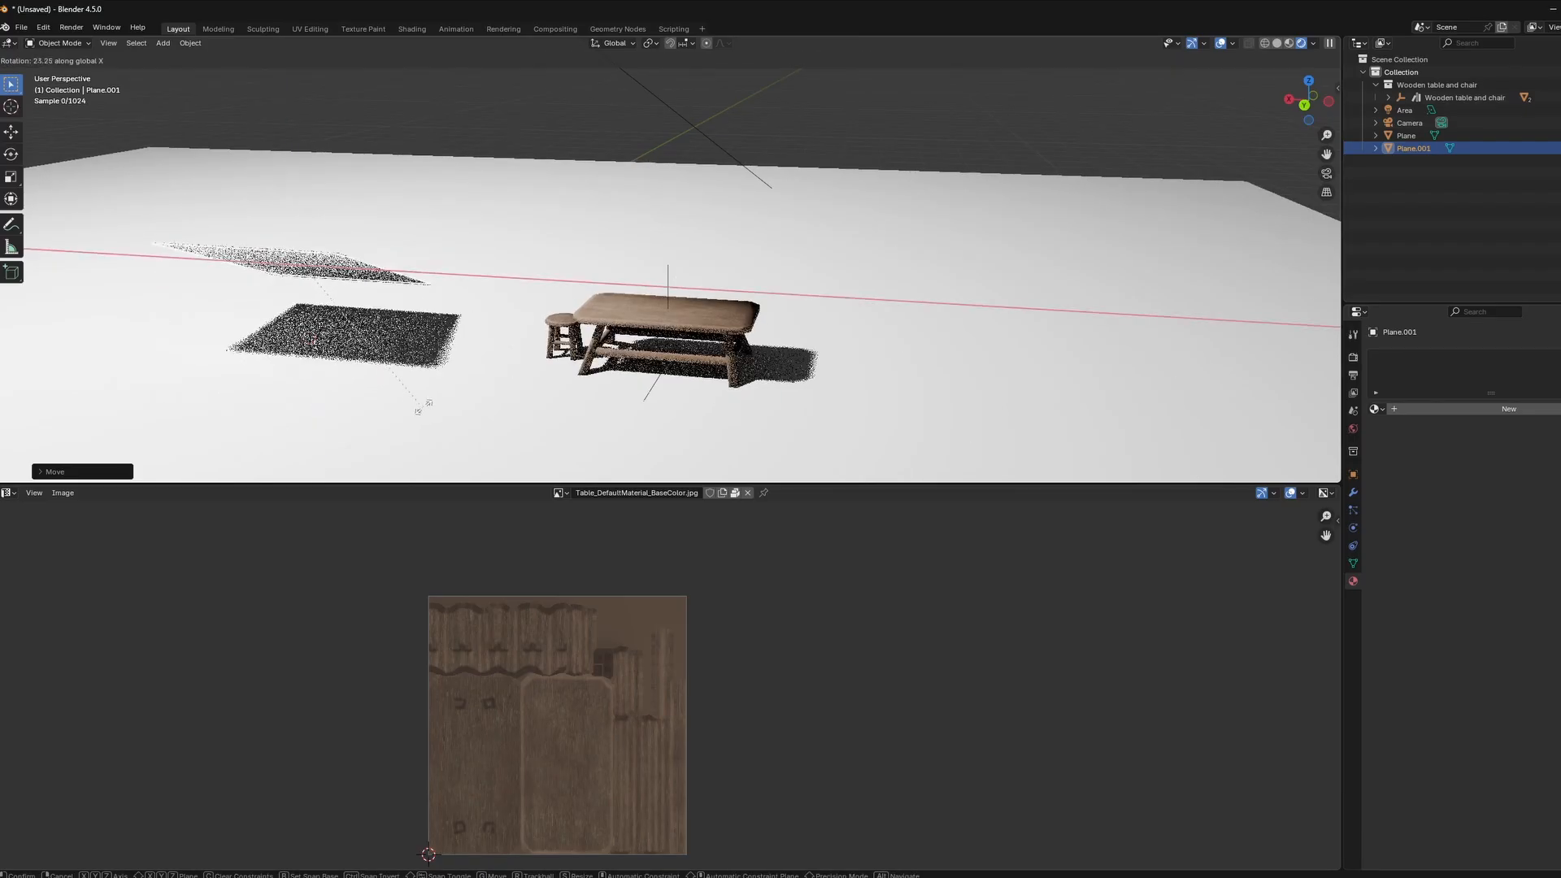
click(335, 233)
Hide and unhide the upright plane, and move it about 1.1 m toward the stool
key(h)
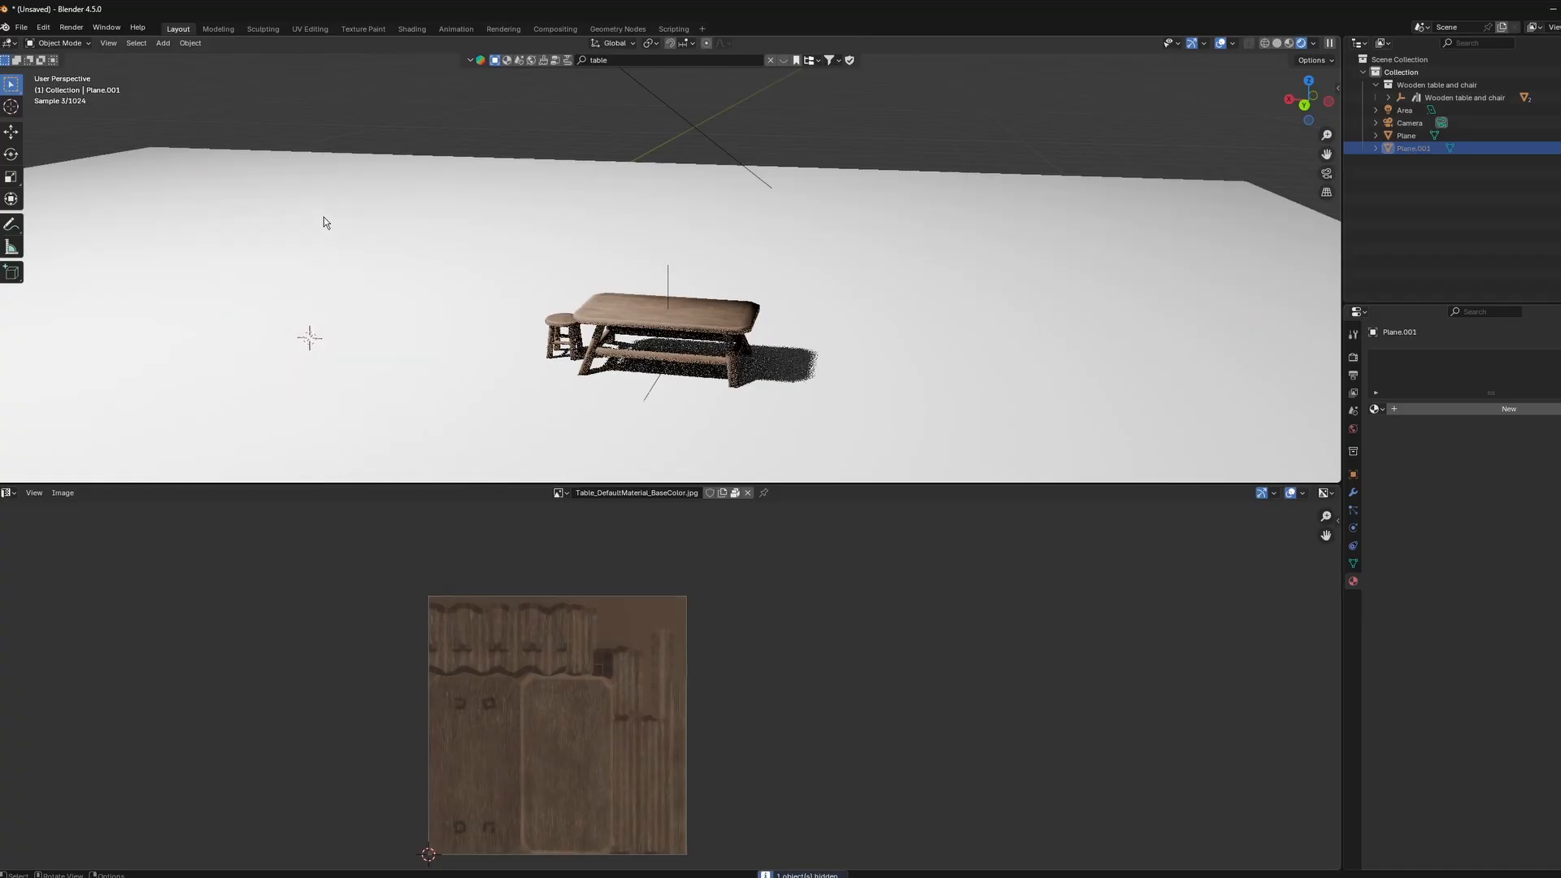
key(alt+h)
key(g)
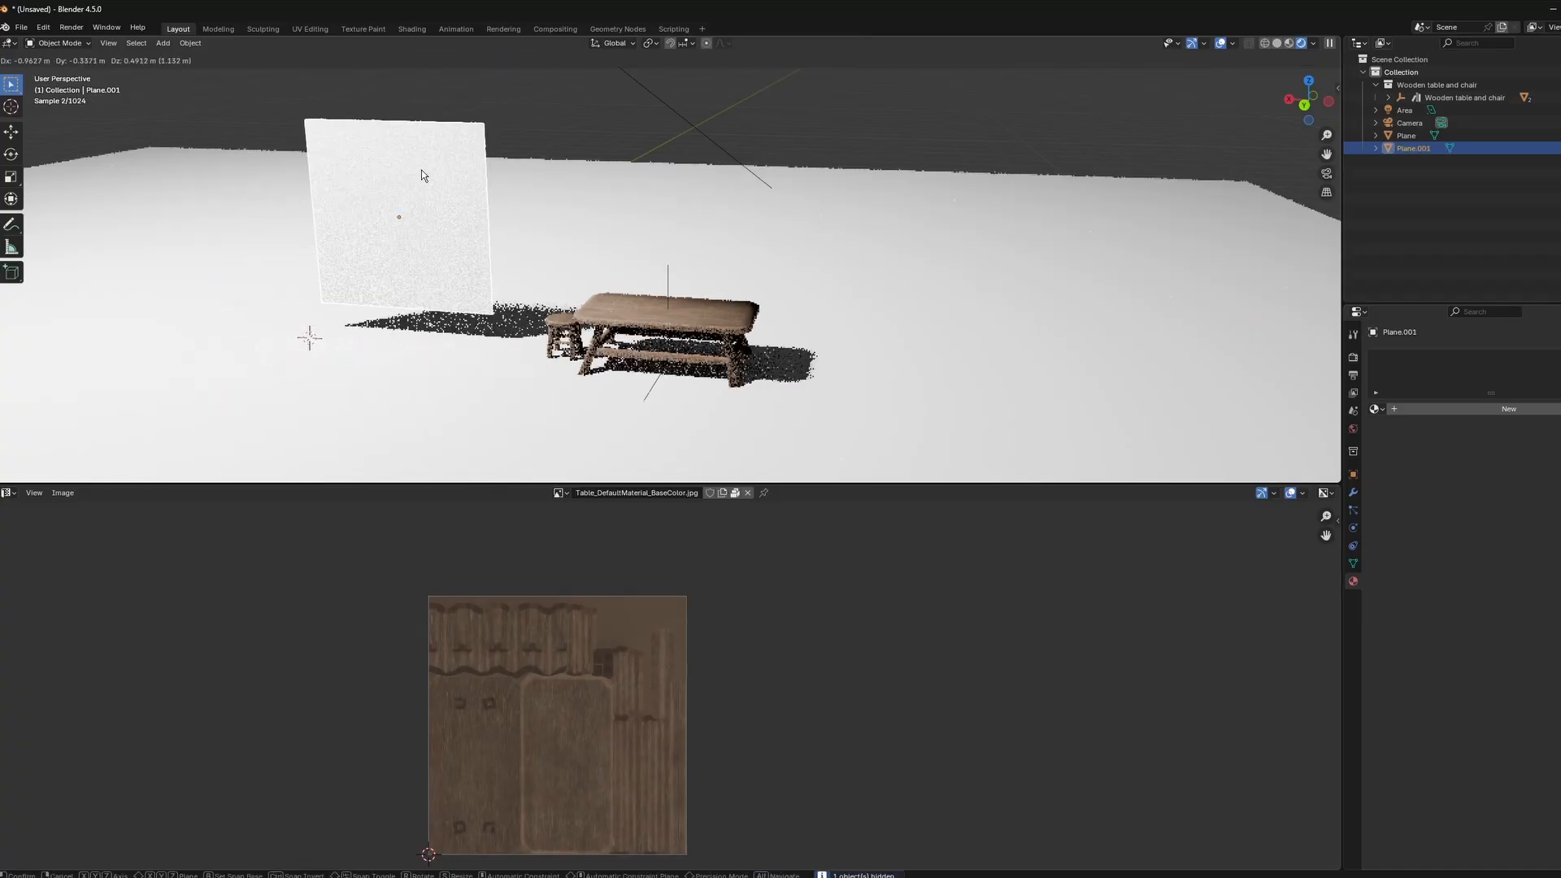
click(422, 176)
Create a new material on the upright plane and connect an Image Texture to its base color
click(618, 80)
middle_drag(485, 213, 475, 186)
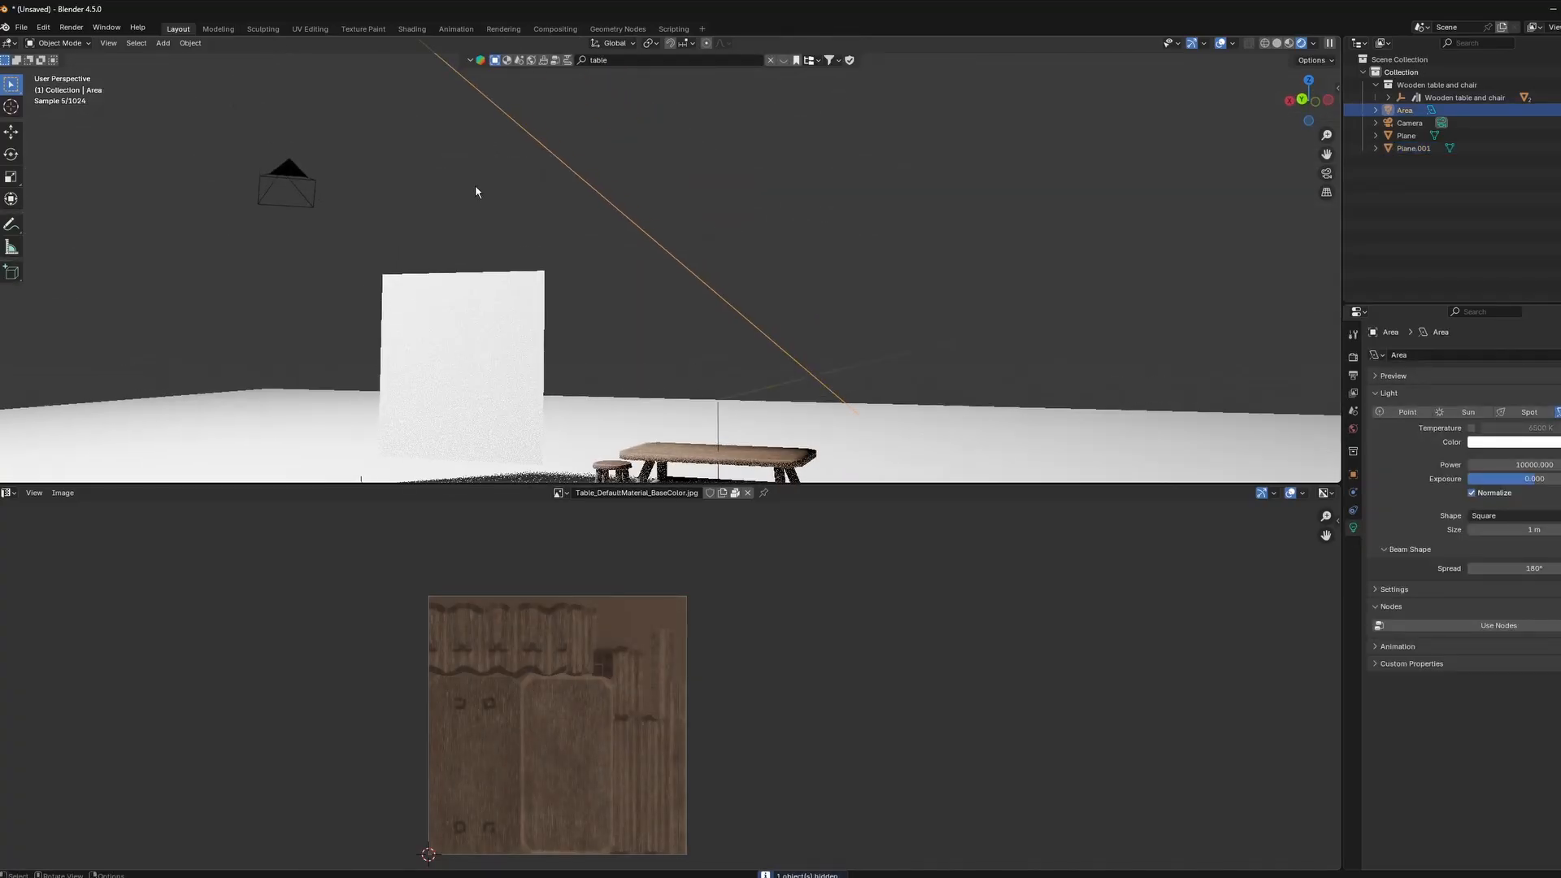
shift+middle_drag(797, 275, 863, 205)
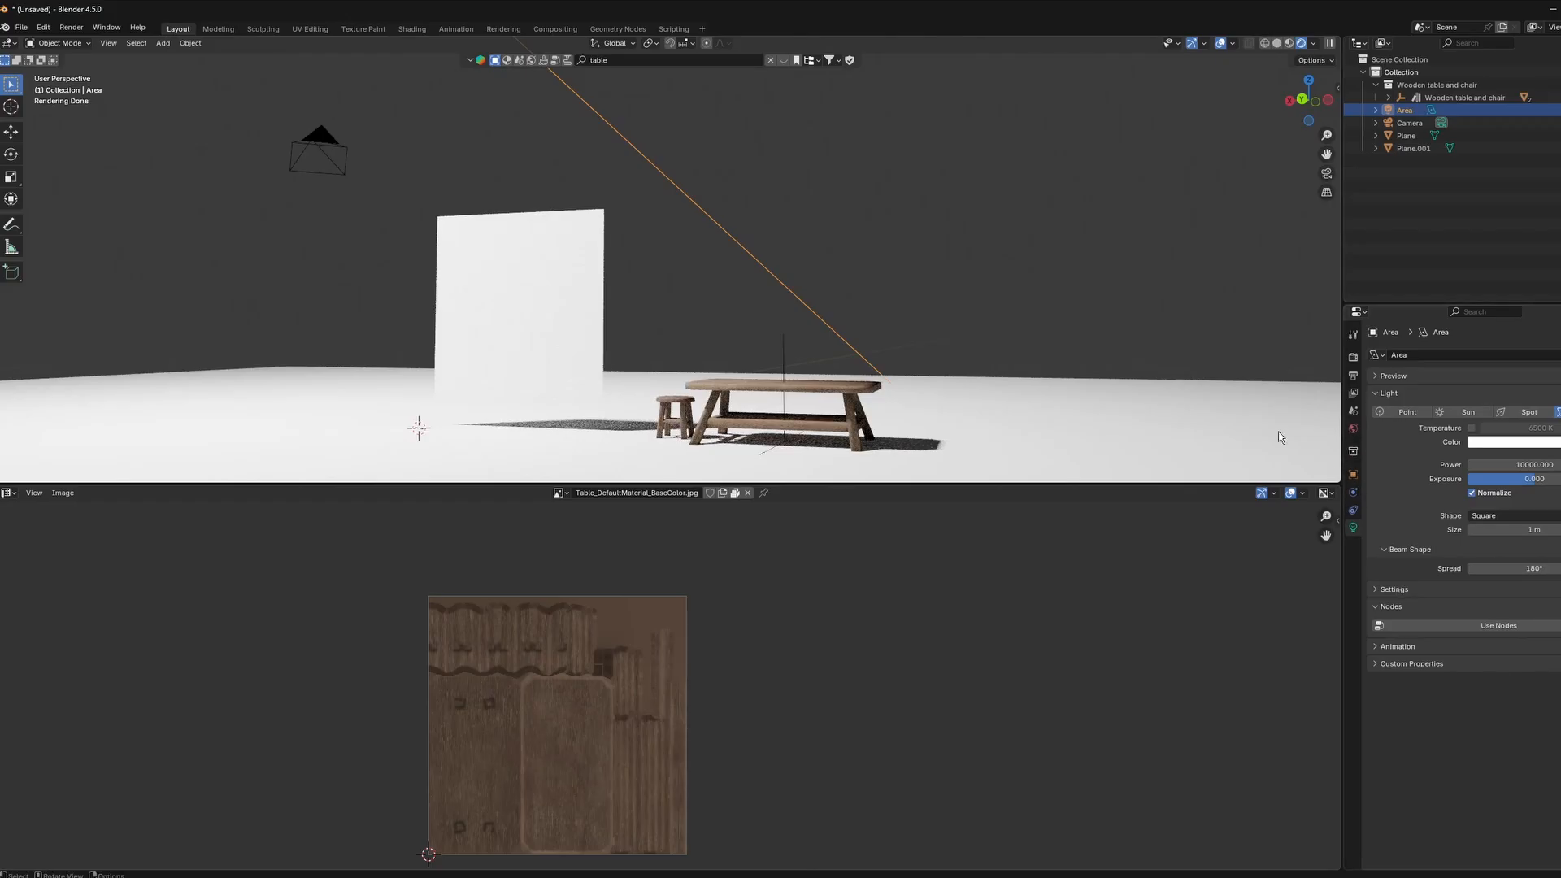
click(540, 306)
click(1509, 408)
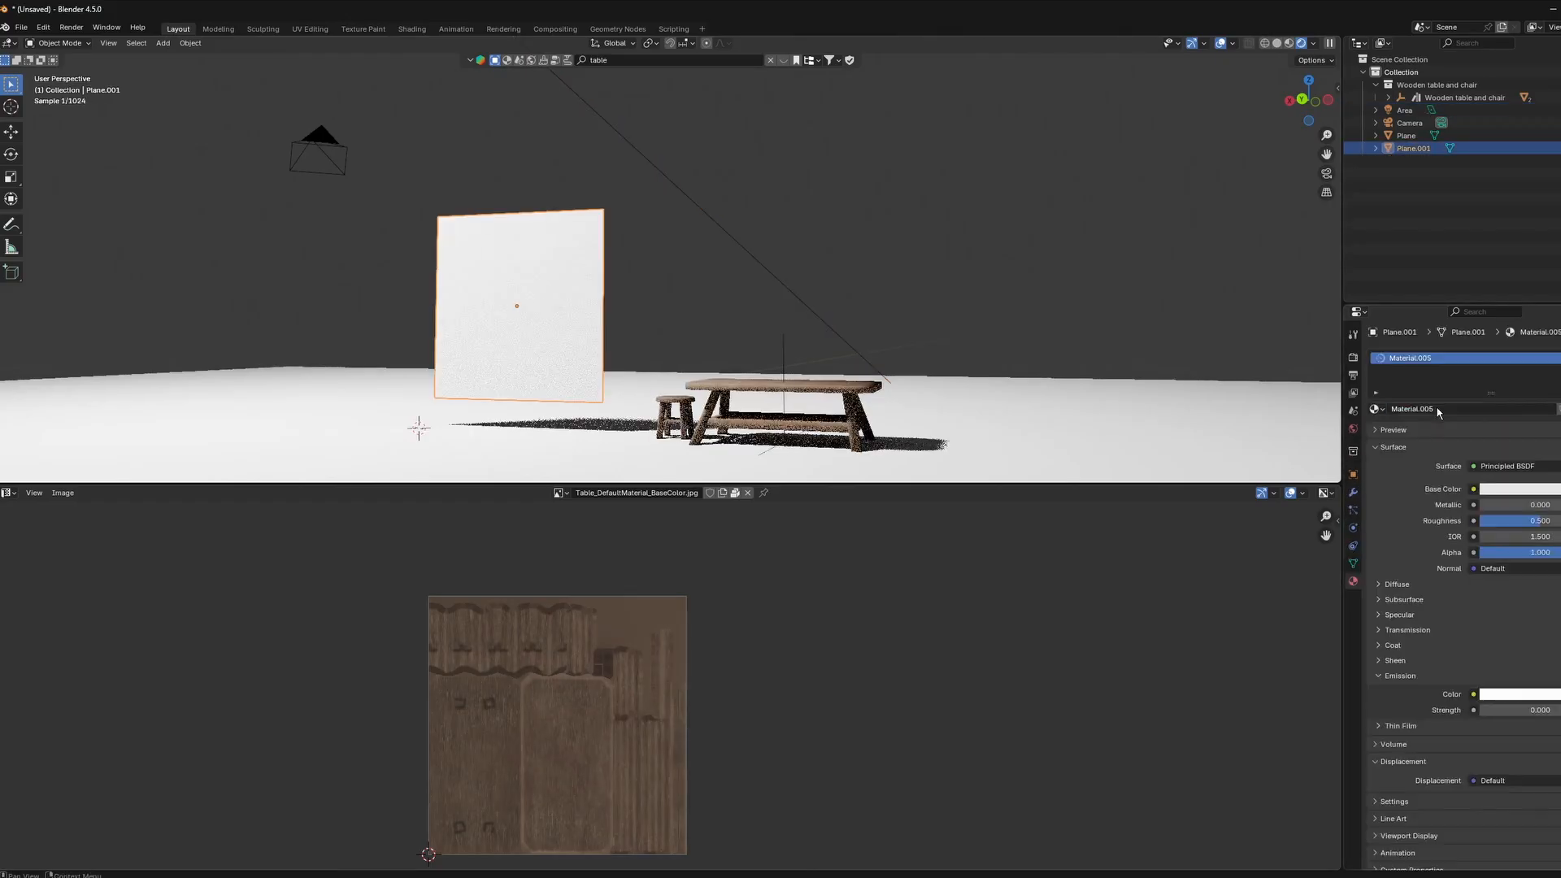
click(1473, 488)
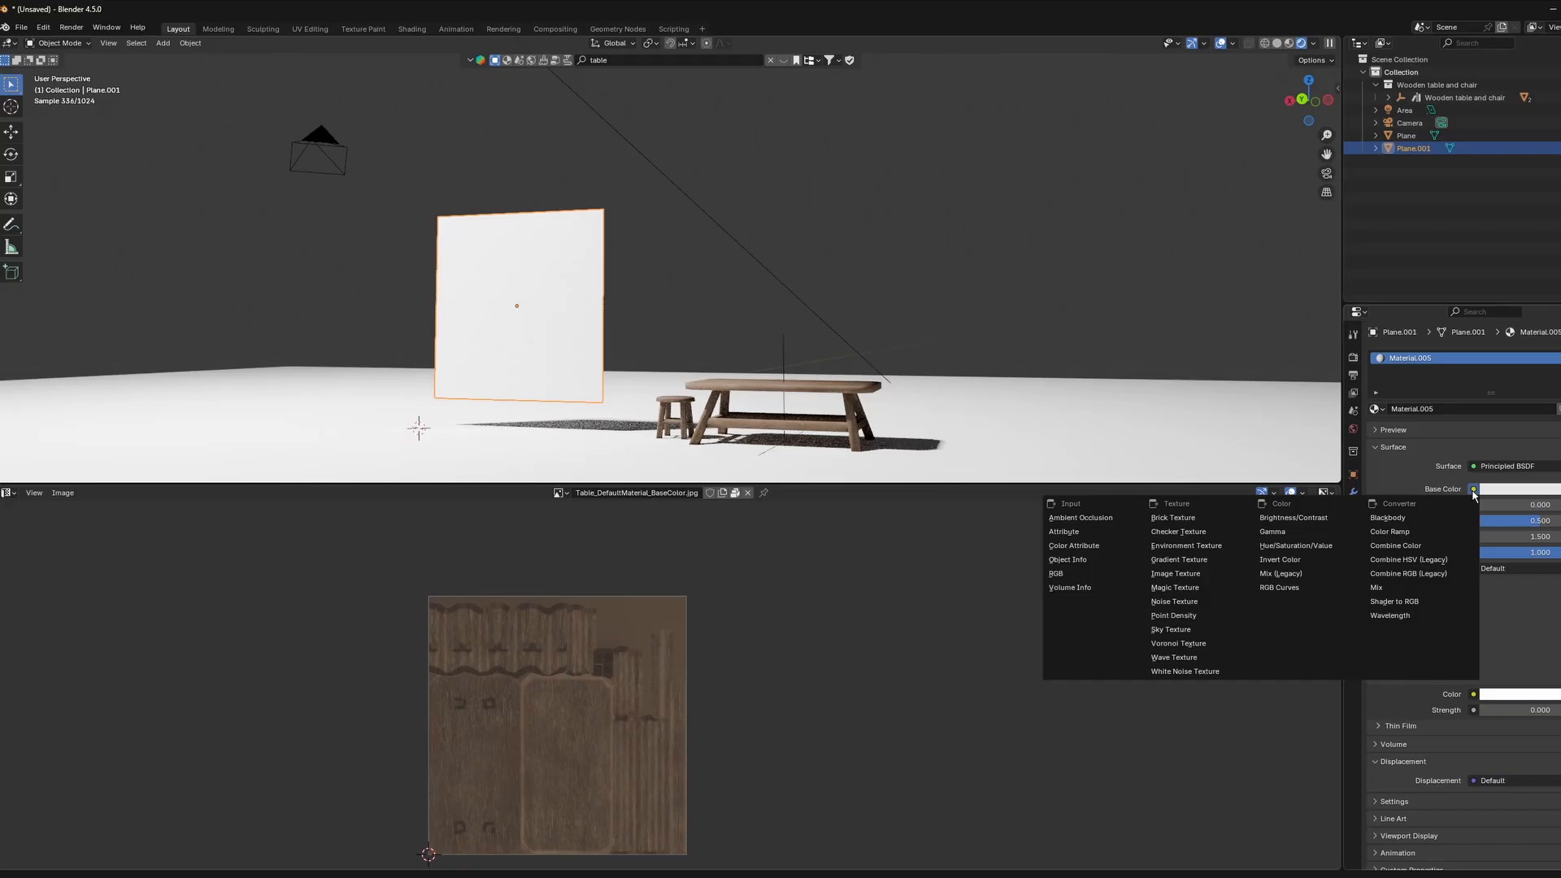
click(1203, 574)
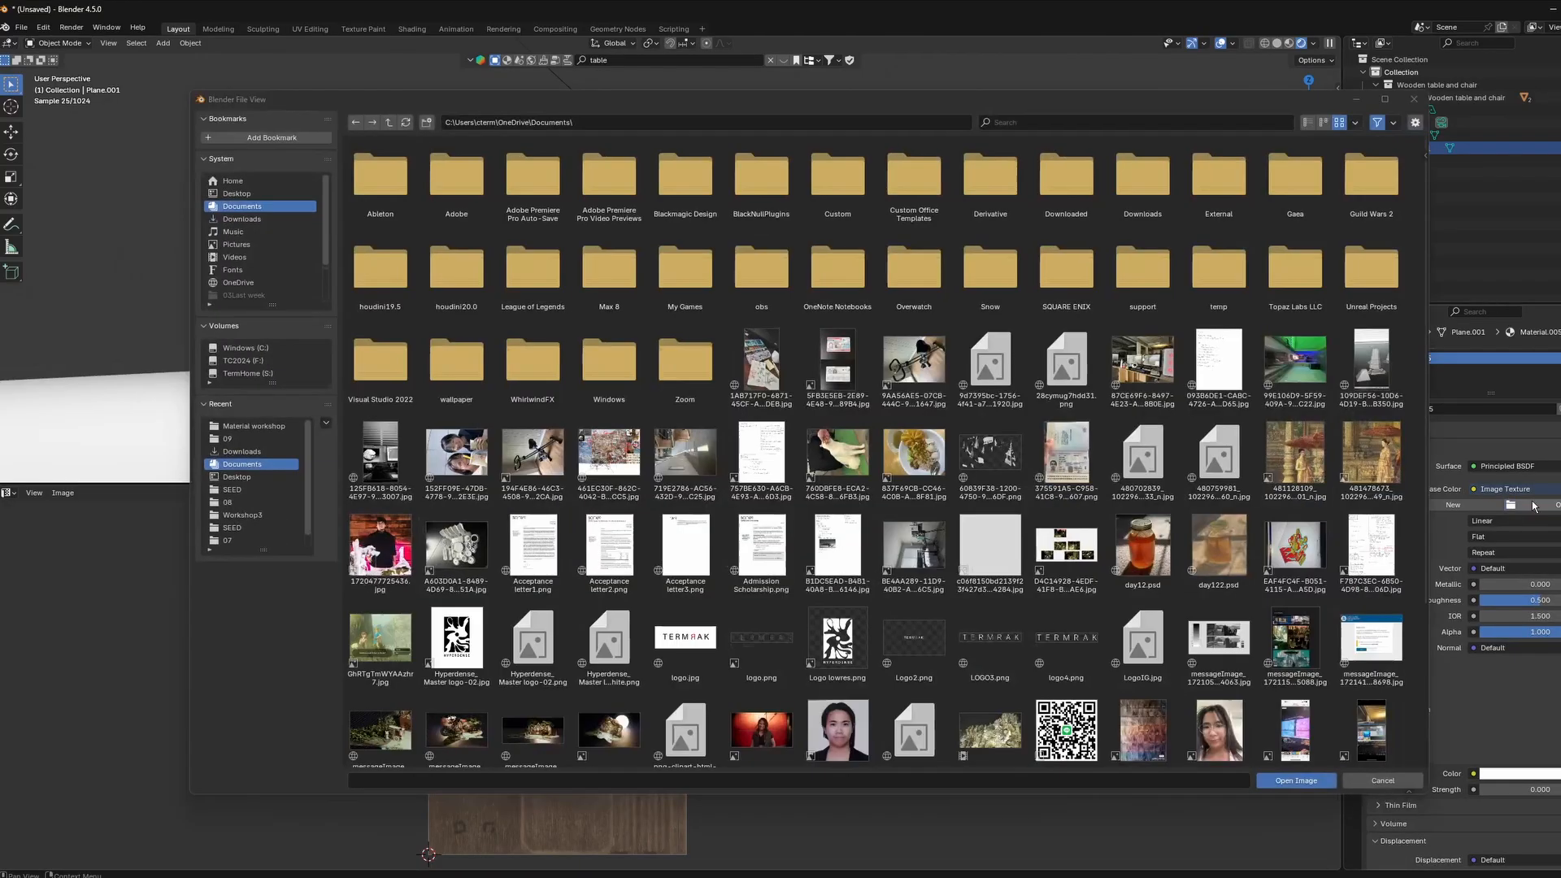
Load download (12).jpg from the Material workshop folder as the plane's base color image
click(1510, 505)
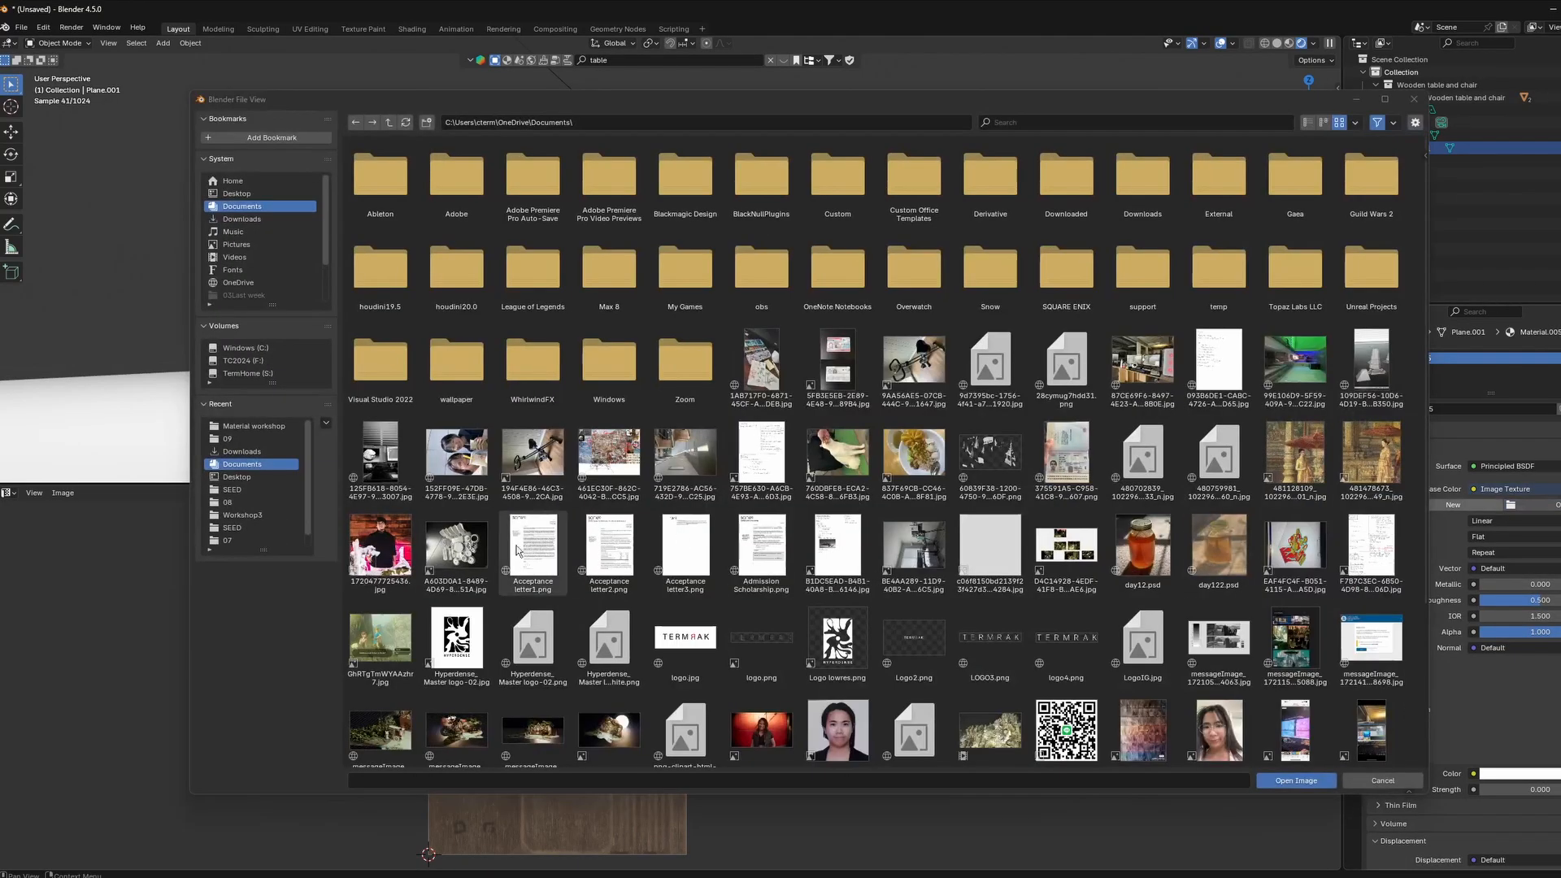
click(275, 361)
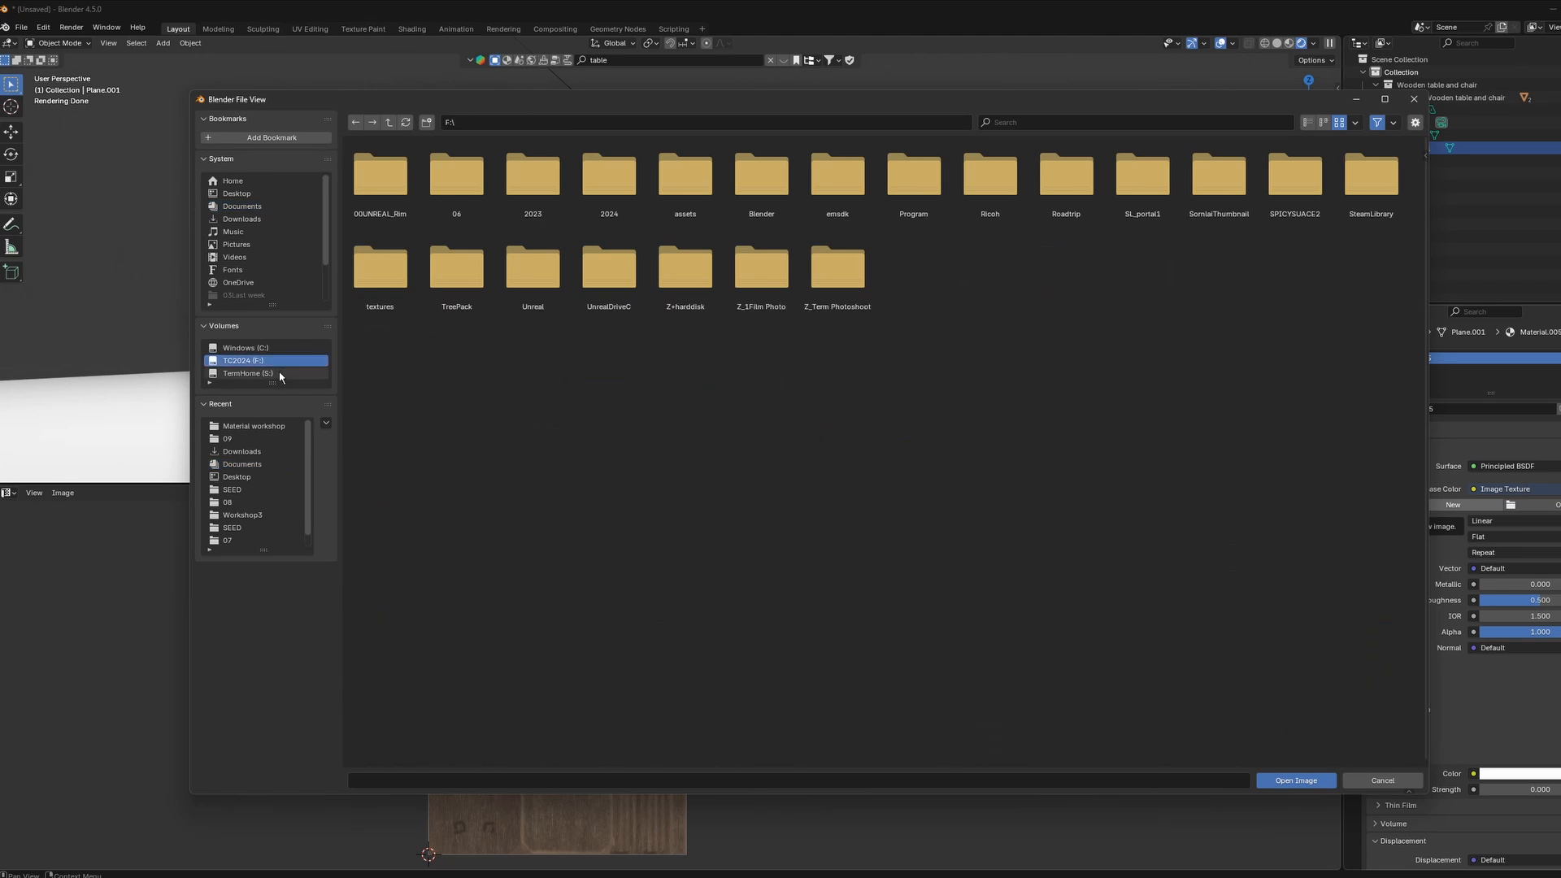
click(280, 373)
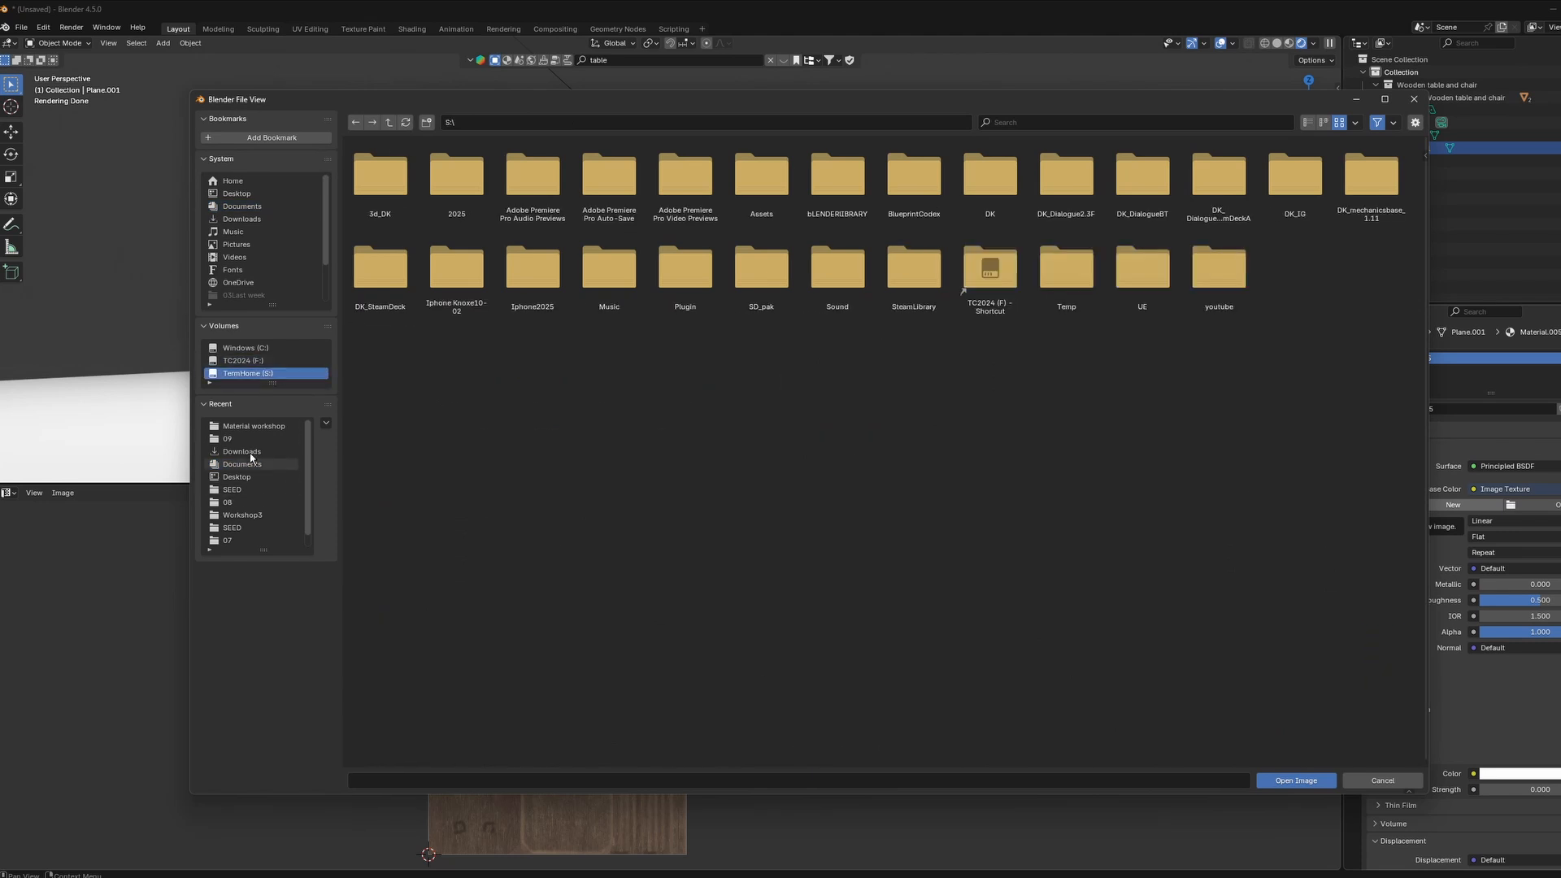
click(254, 426)
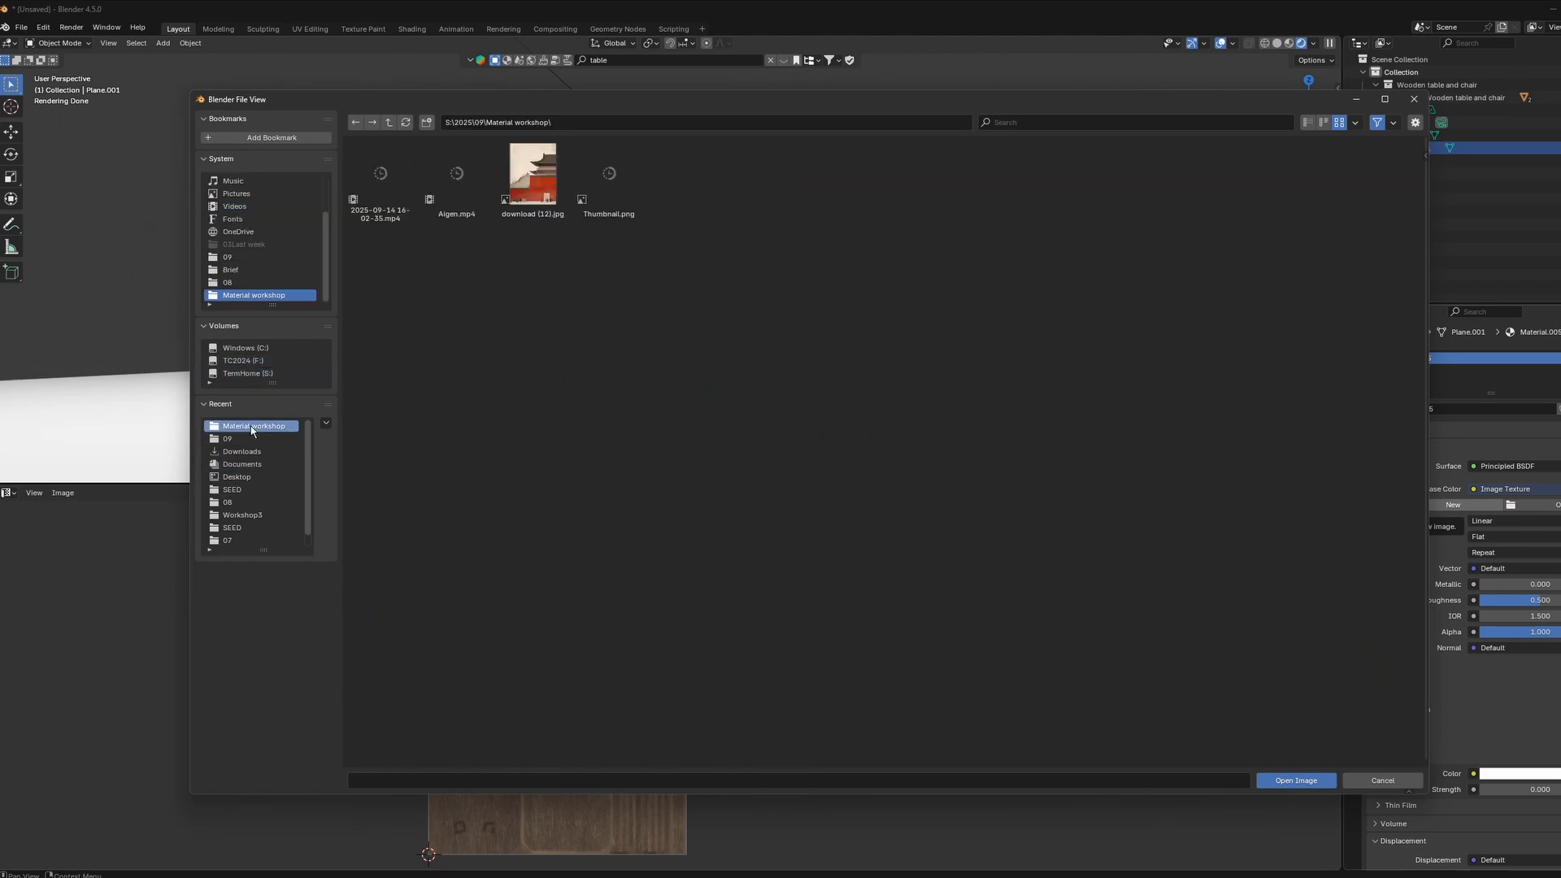
double_click(533, 184)
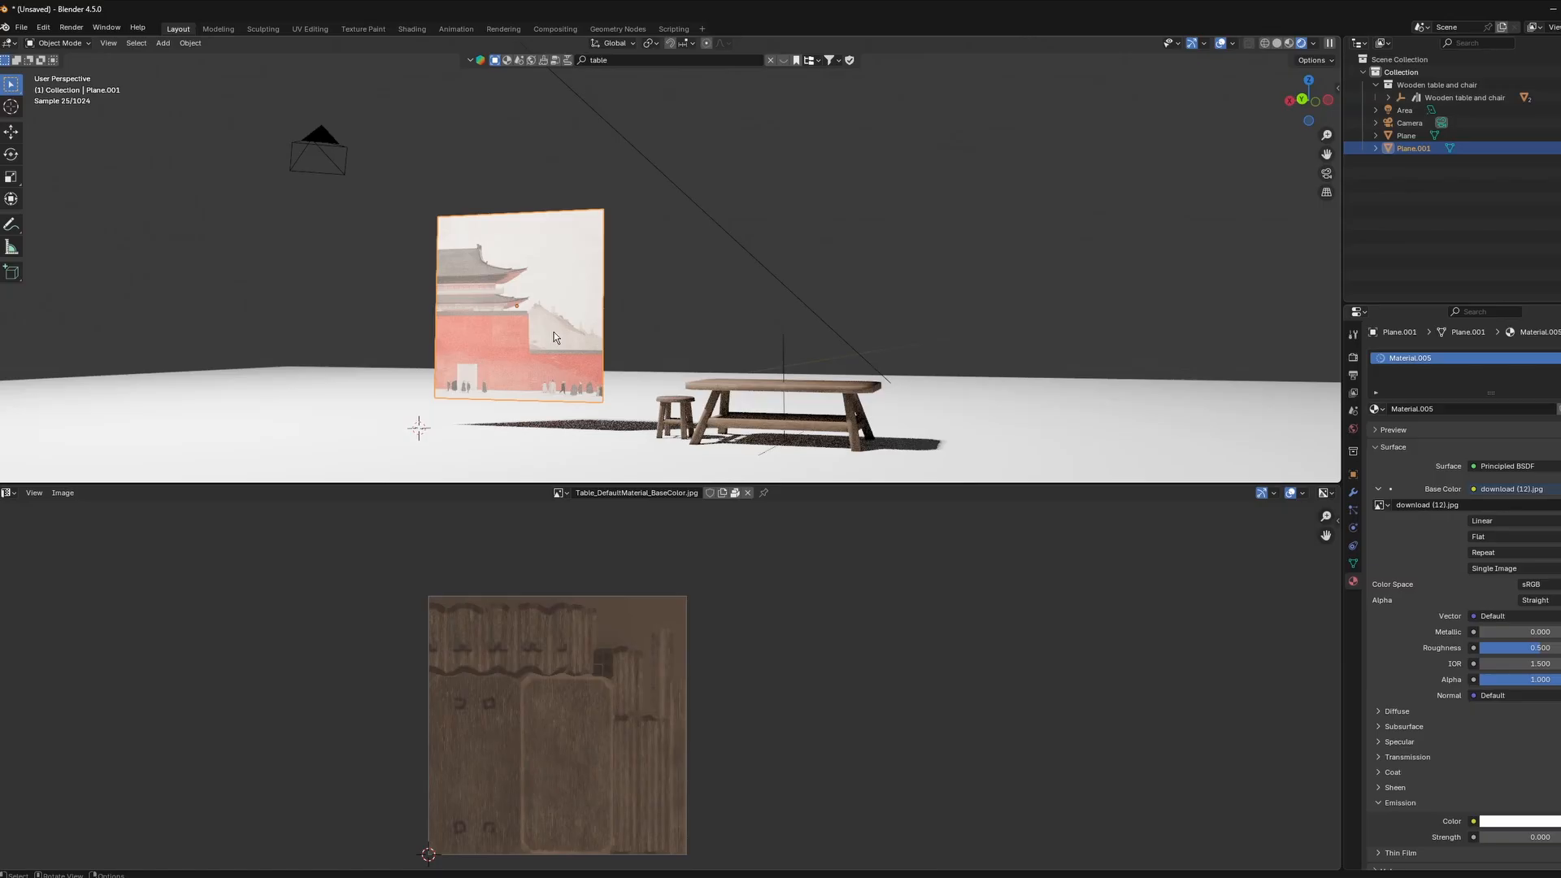
Rotate the textured plane about 37° around the Z axis
key(r)
key(z)
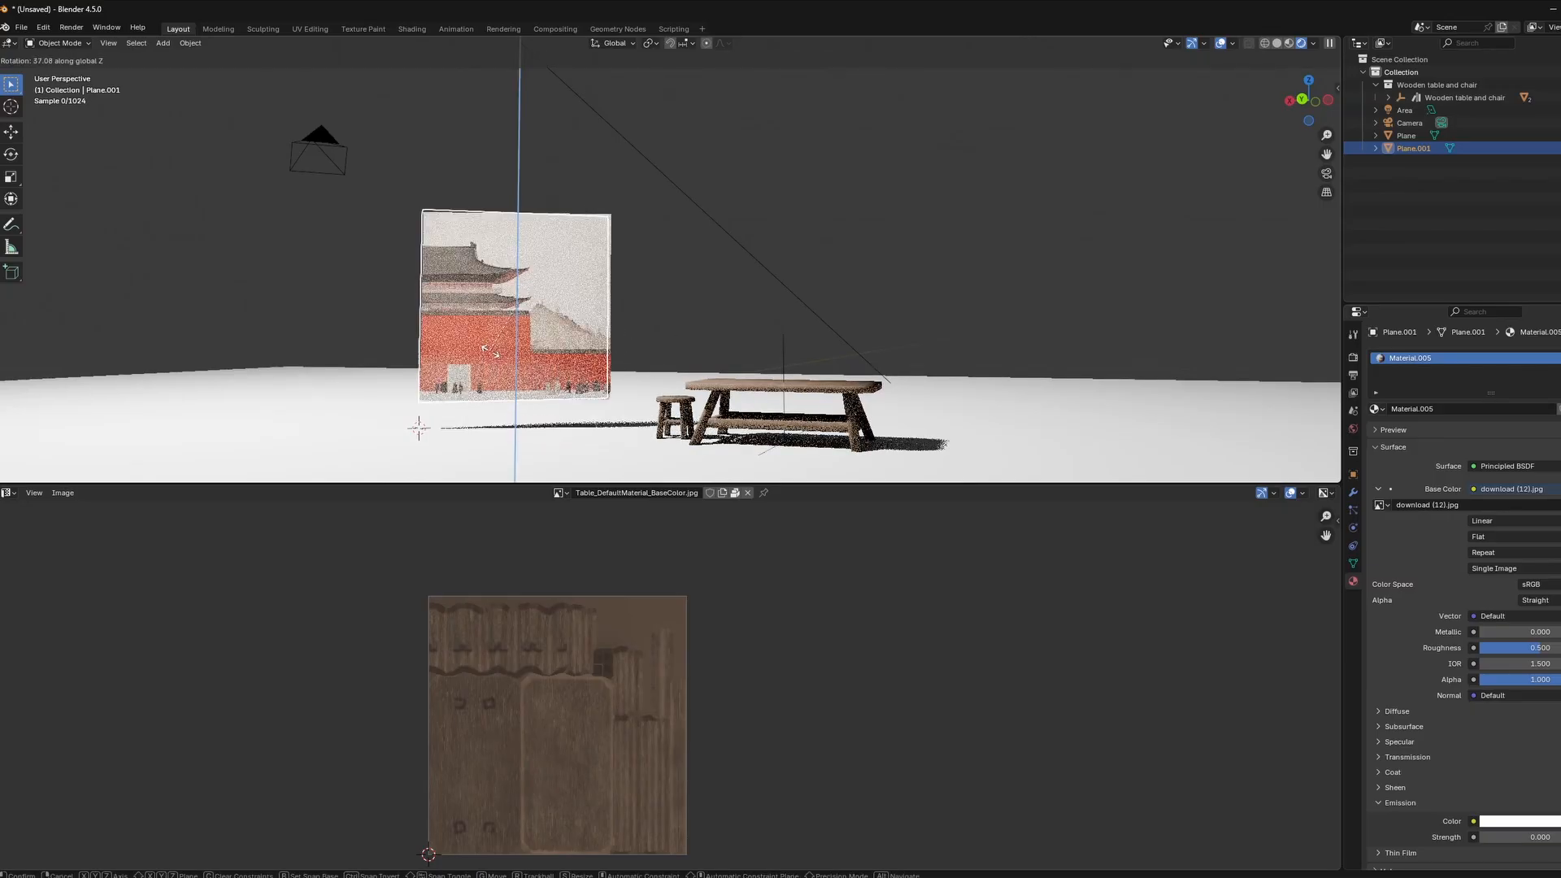
click(491, 355)
In the back orthographic view, reposition the picture plane at the table along X, down to floor level along Z, and along Y
middle_drag(544, 344, 739, 356)
scroll(621, 334, up, 5)
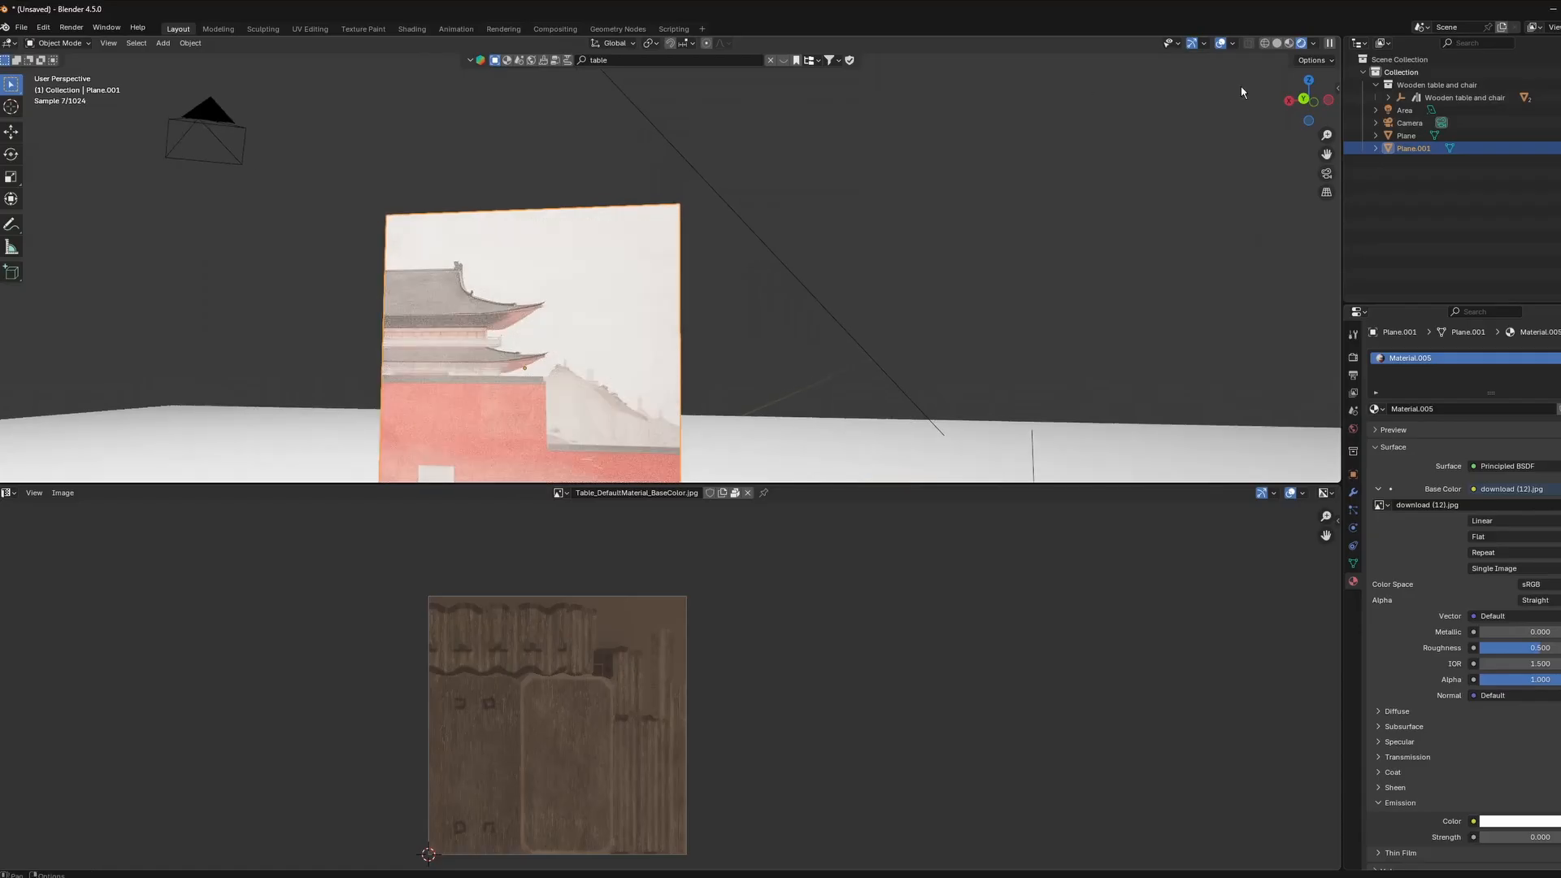
key(ctrl+KP_1)
scroll(685, 305, down, 5)
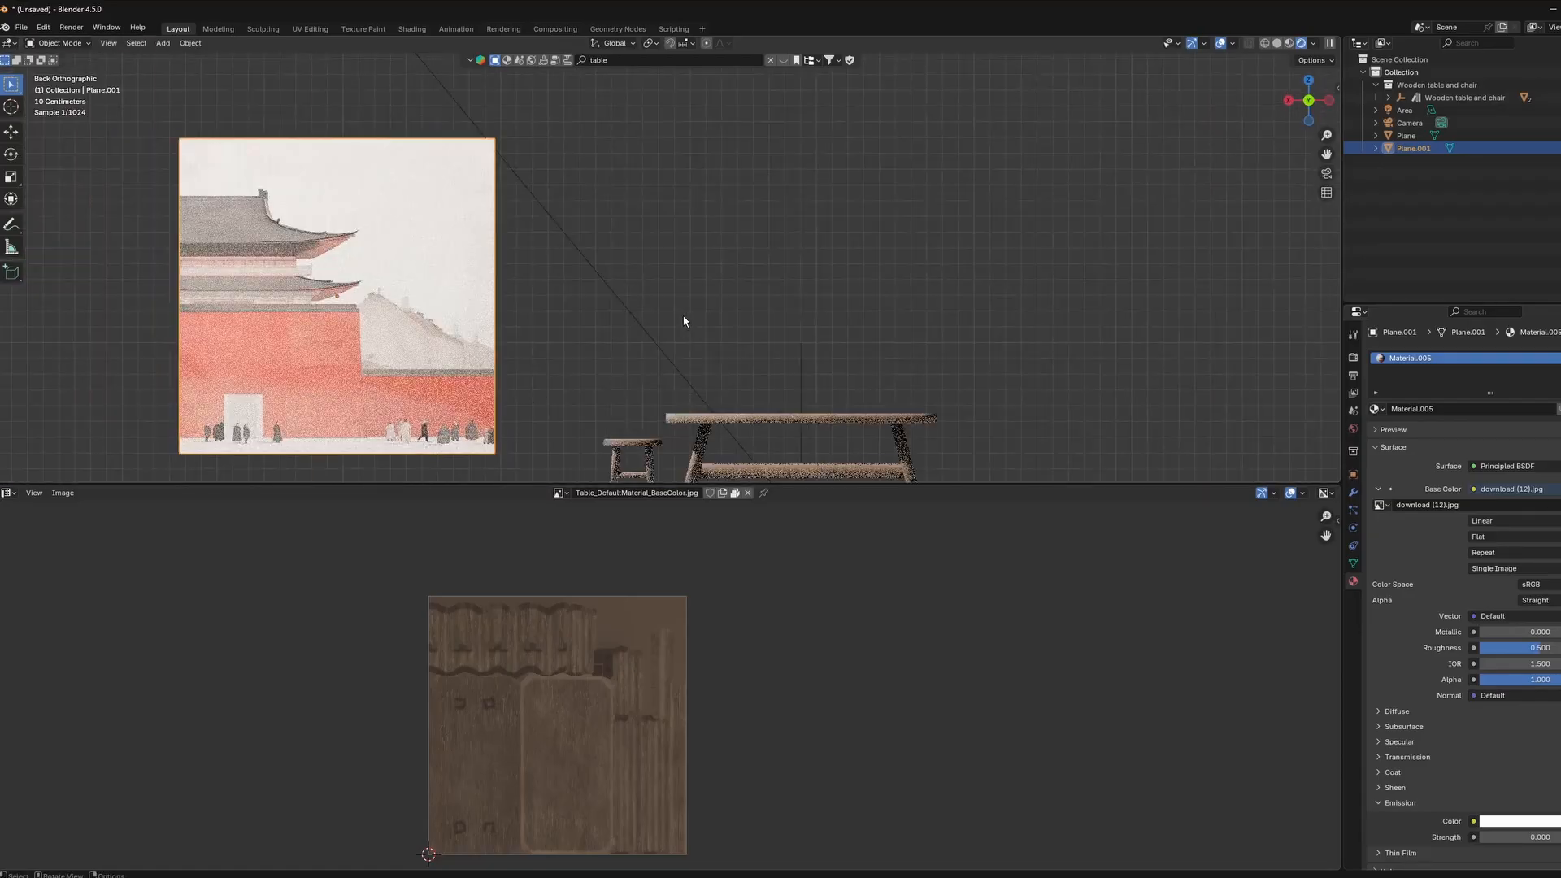
key(g)
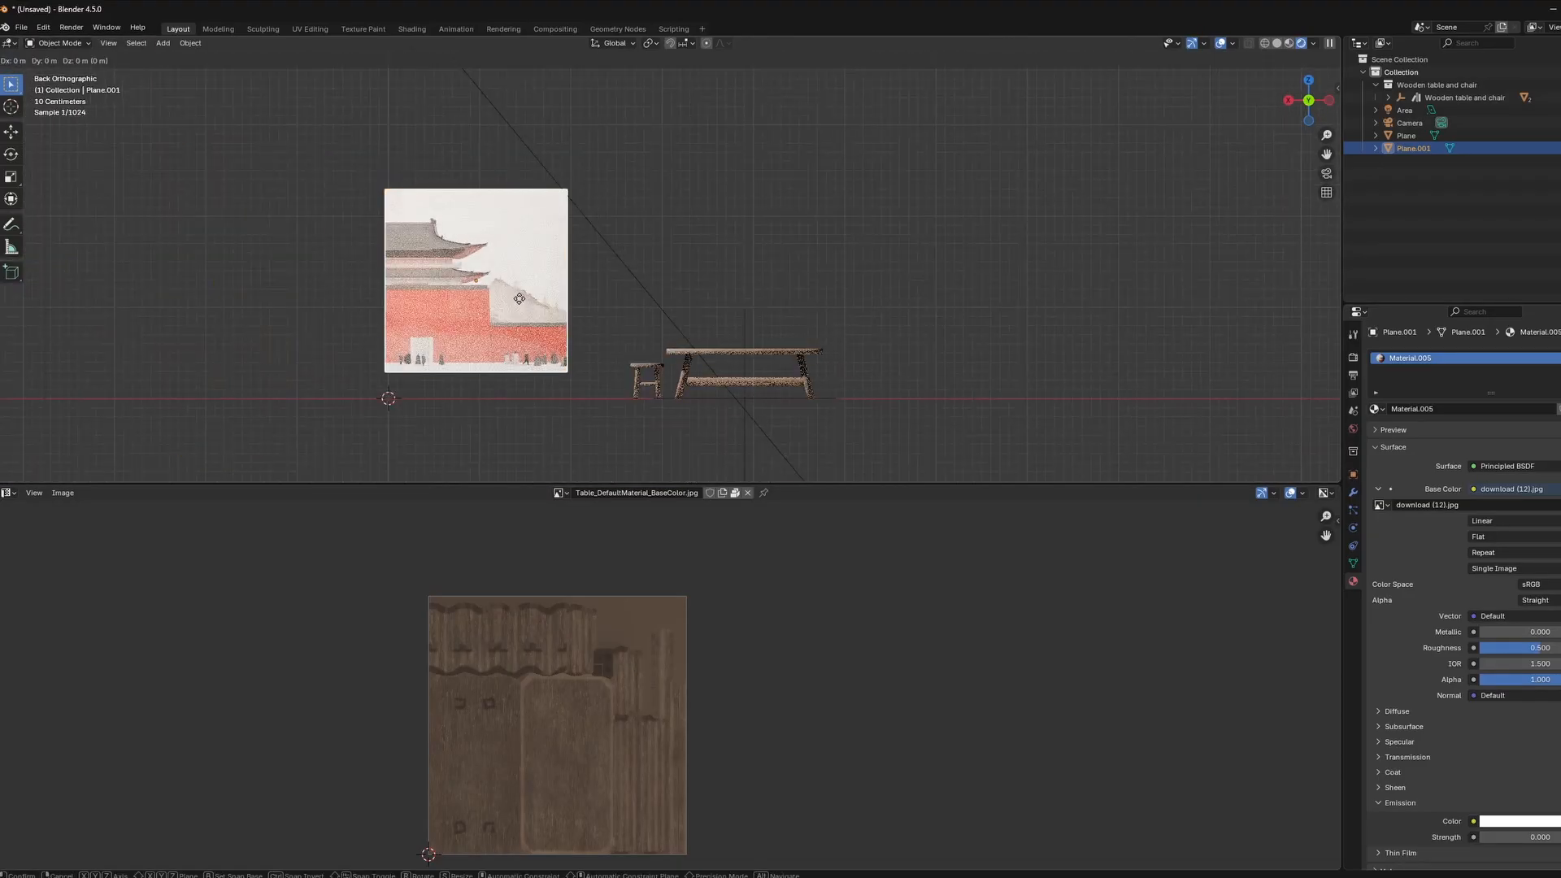
key(x)
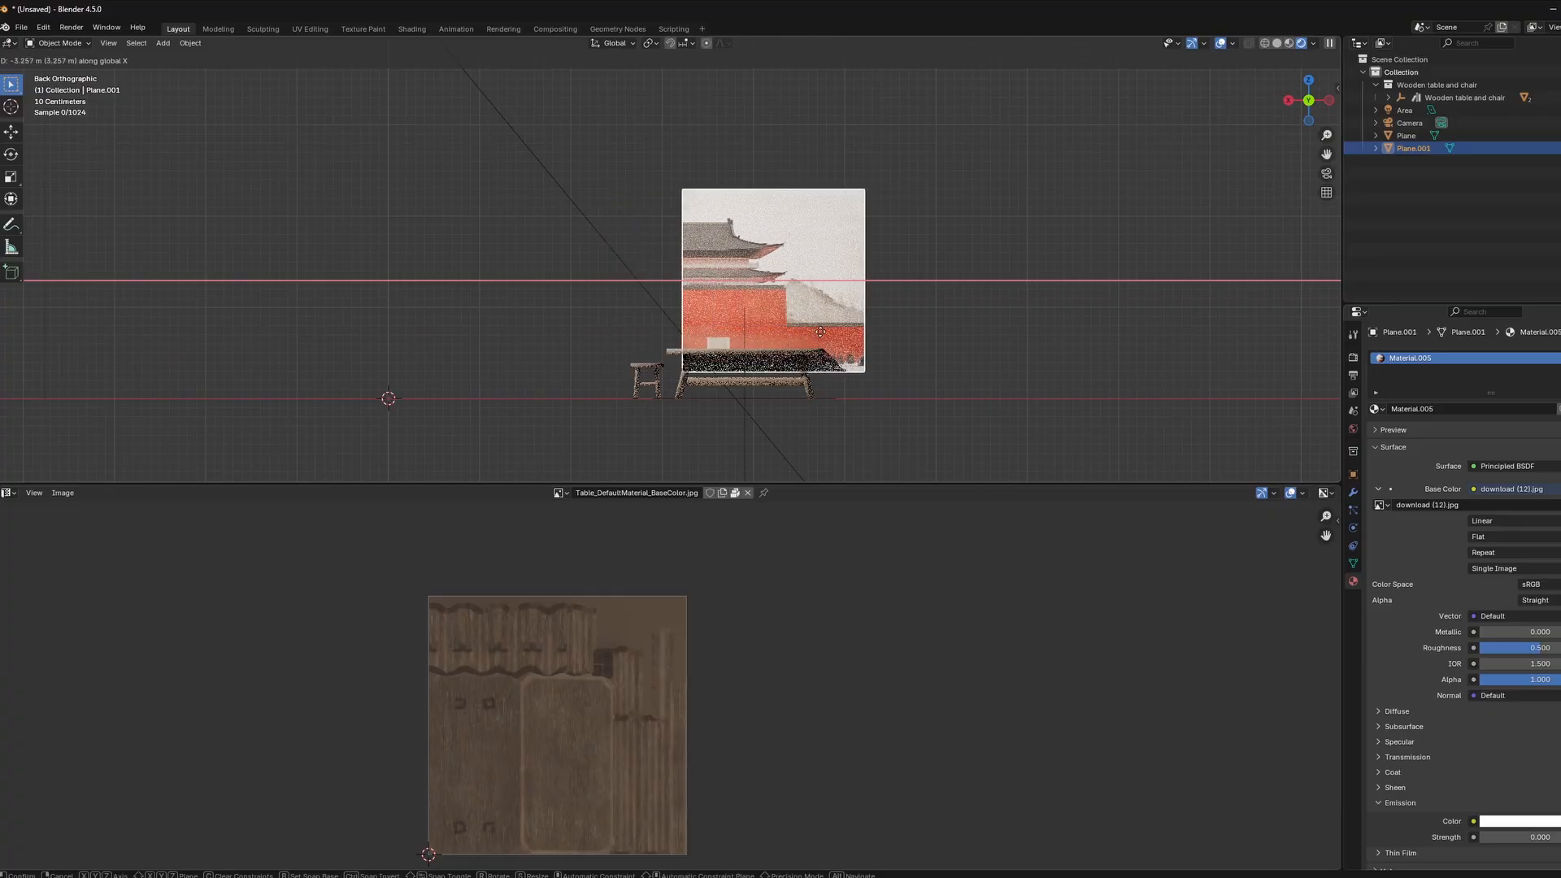
key(z)
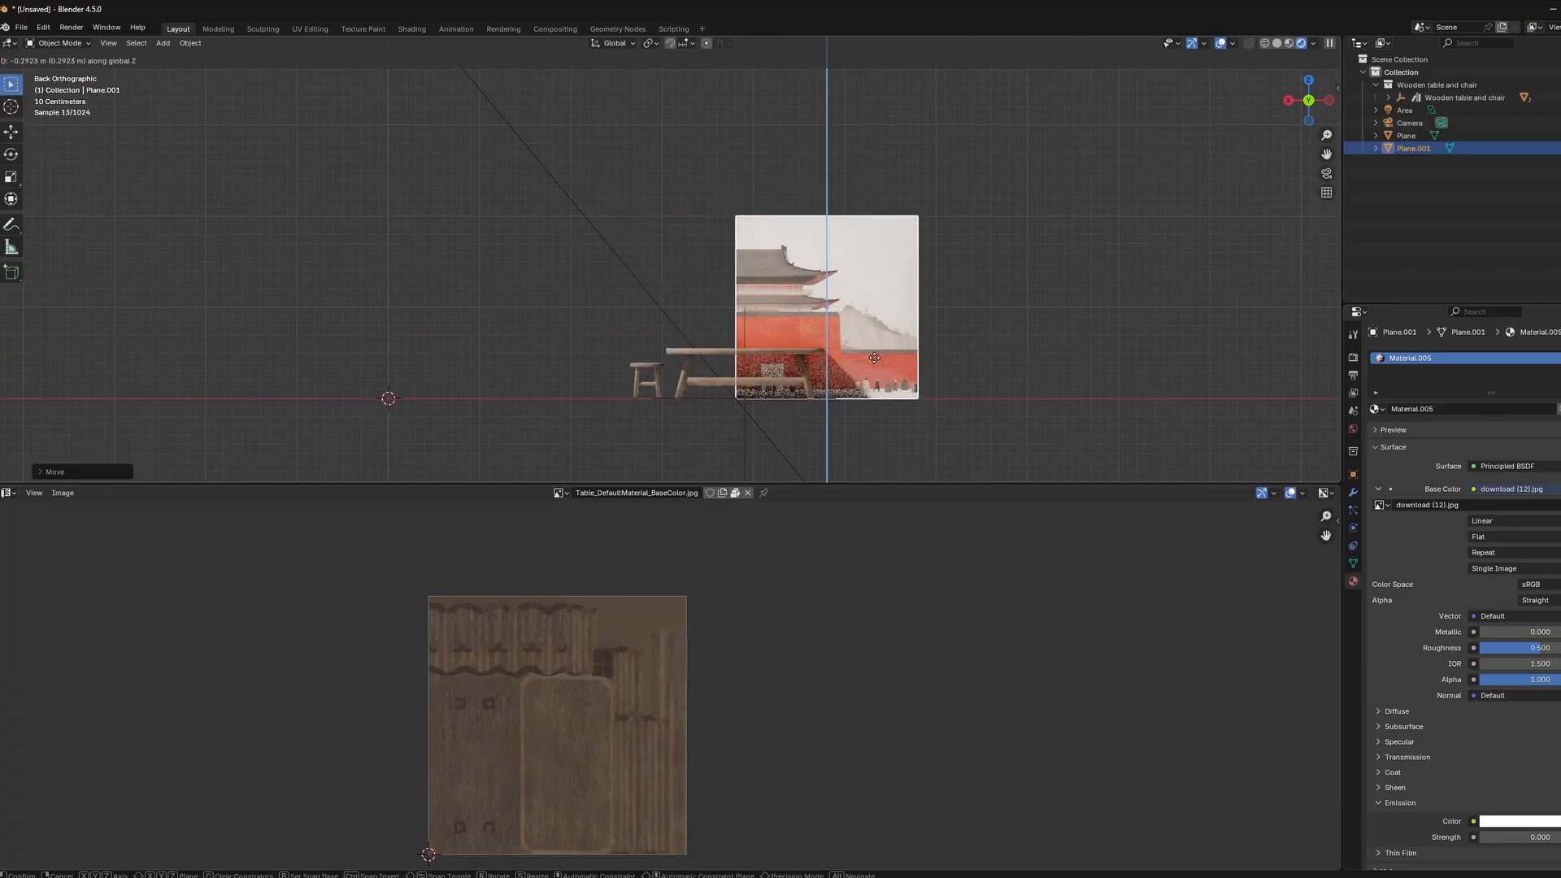
key(y)
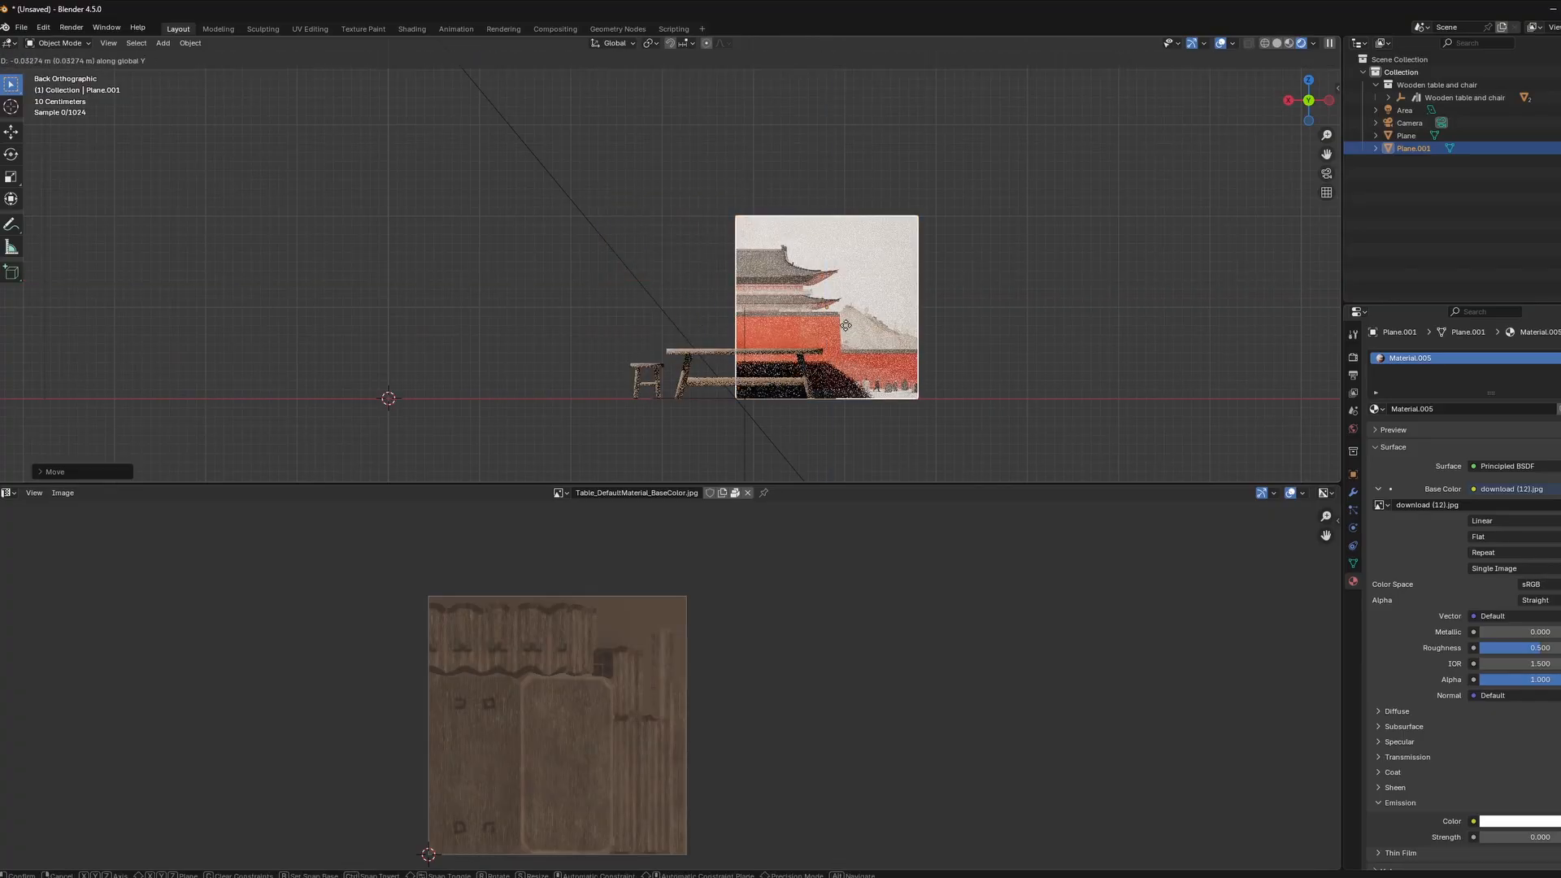